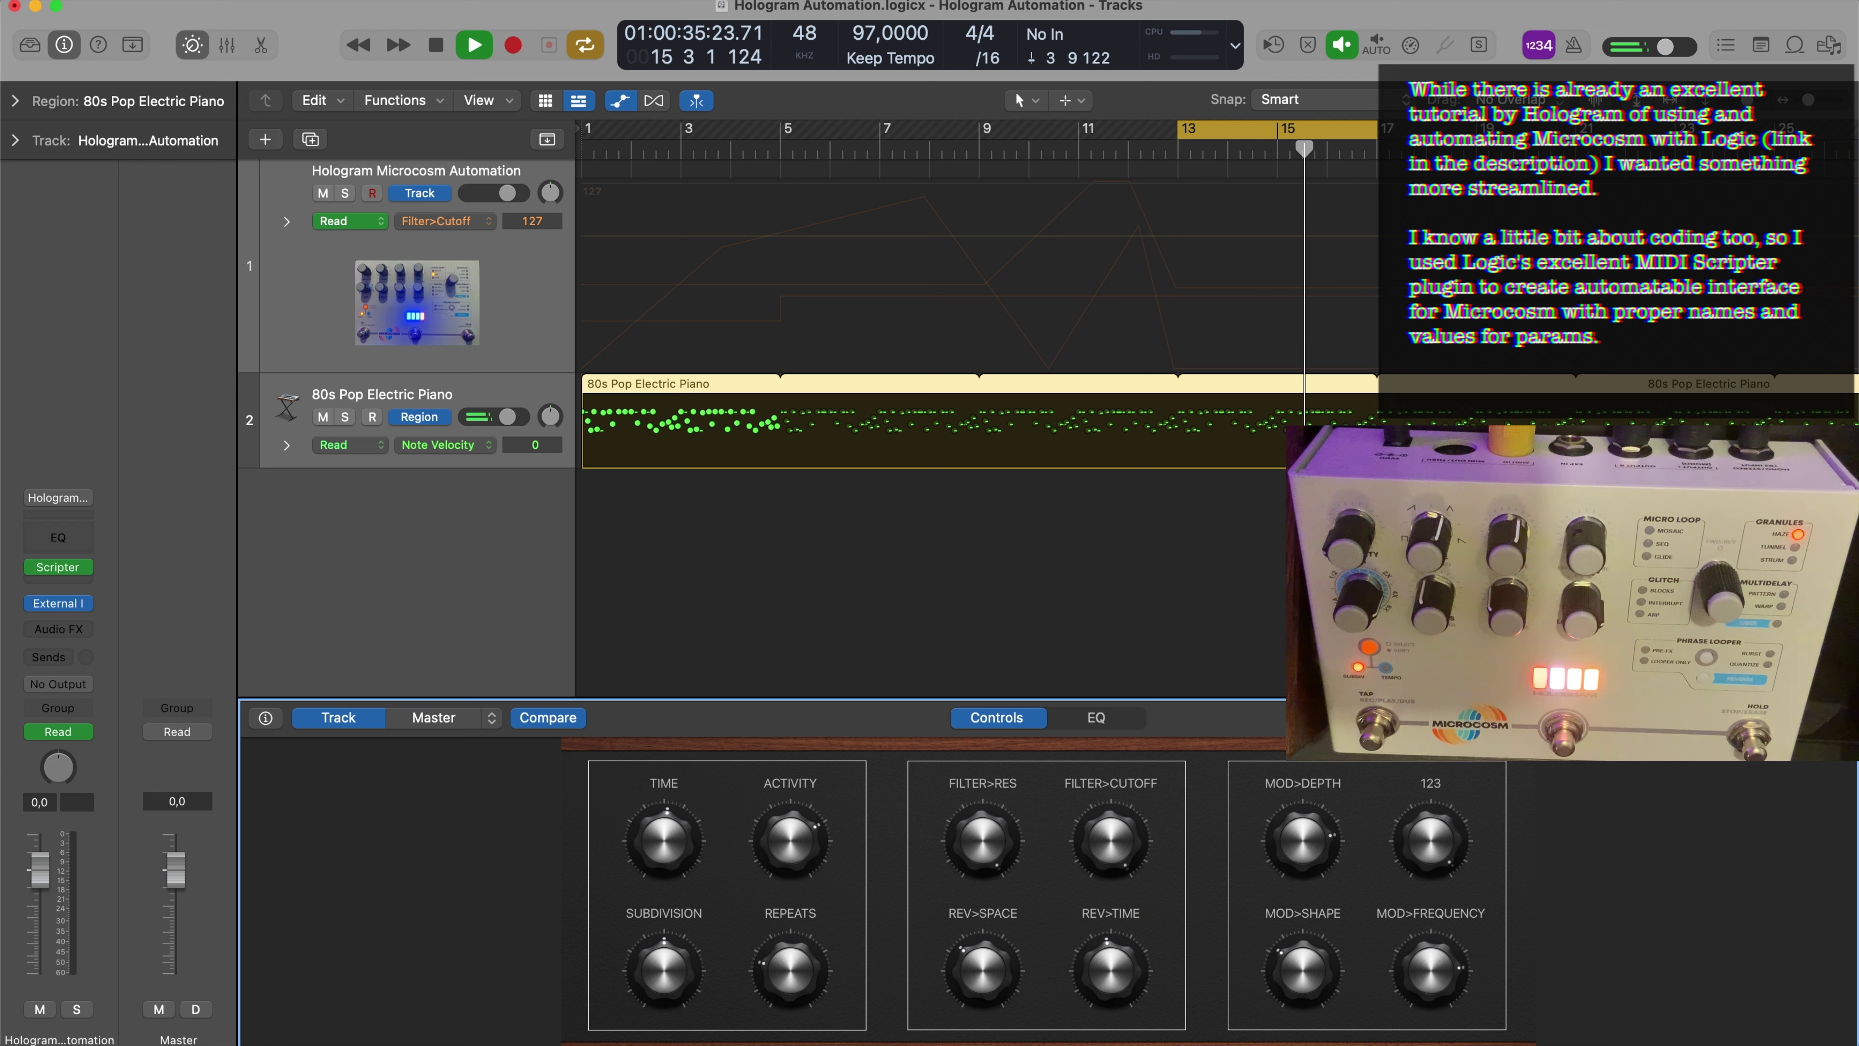
Adjust the smart controls to Mix 55, Filter>Resonance 127, Filter>Cutoff about 39, Rev>Space 0, Rev>Time about 117 and Activity about 110
drag(1431, 604, 1431, 637)
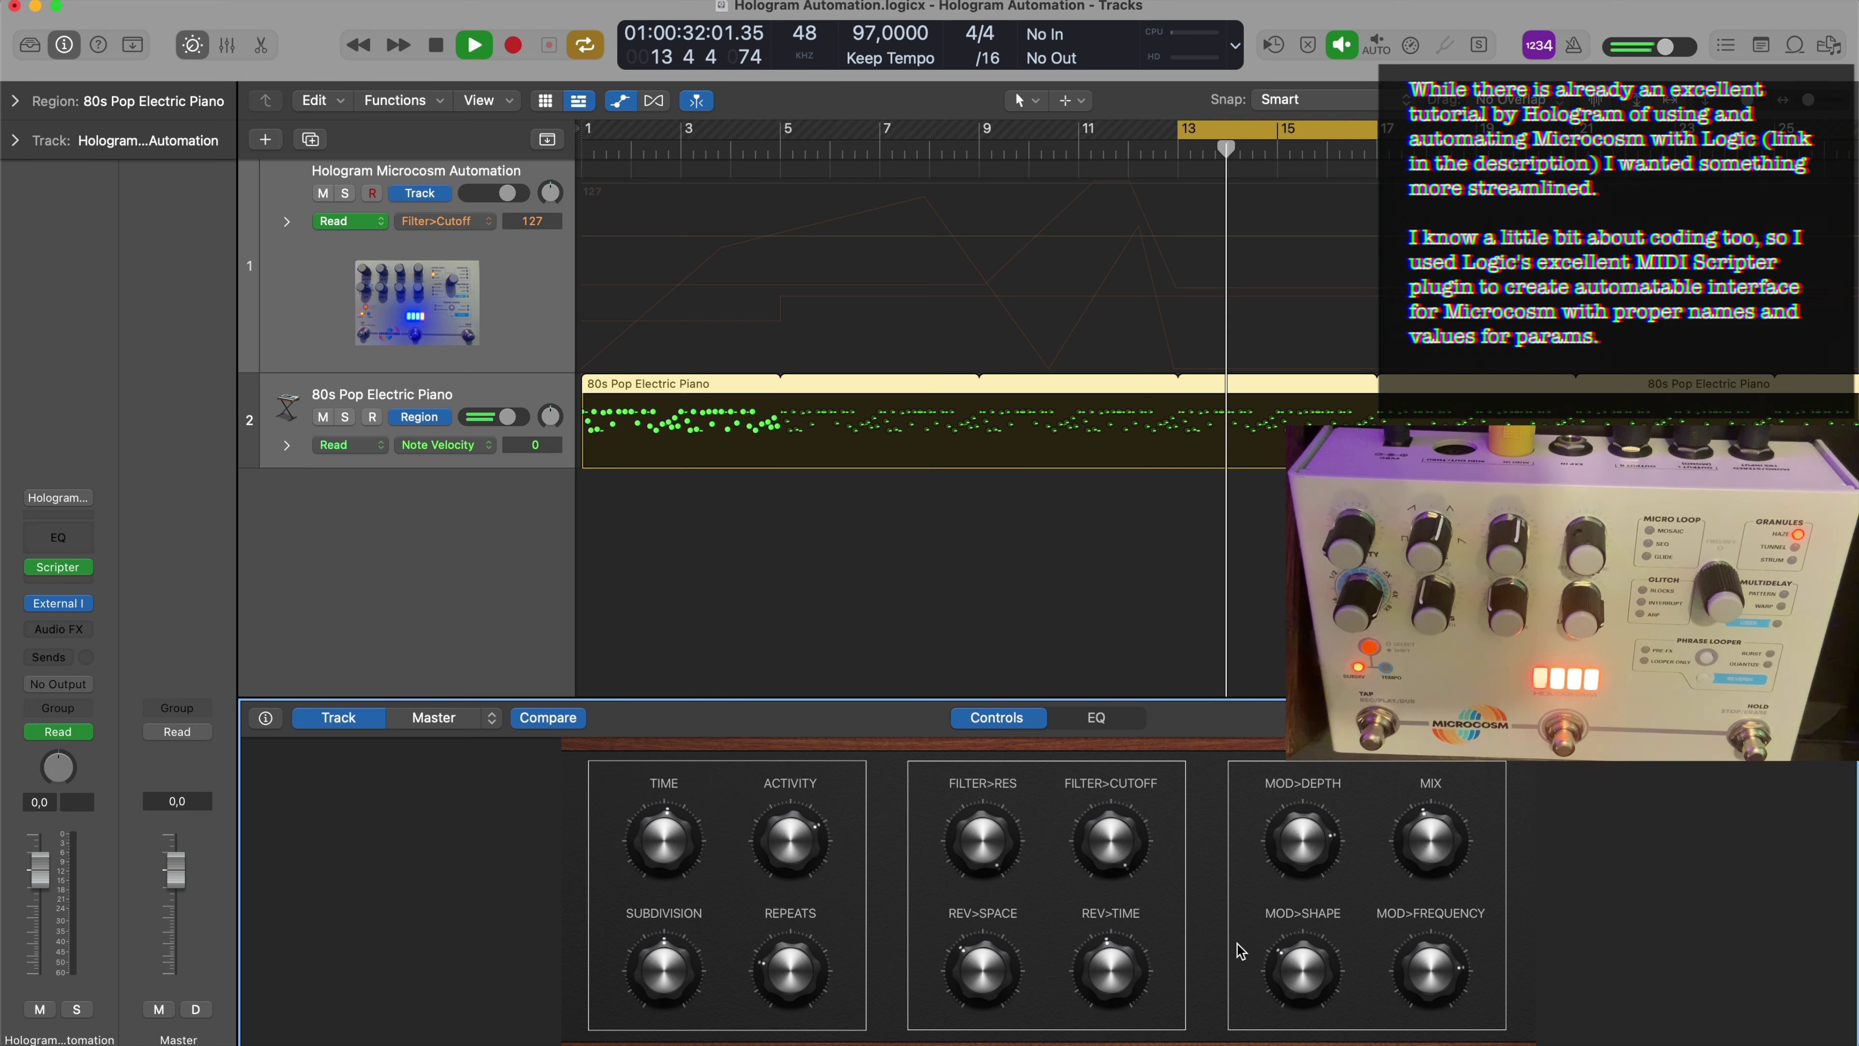
click(989, 840)
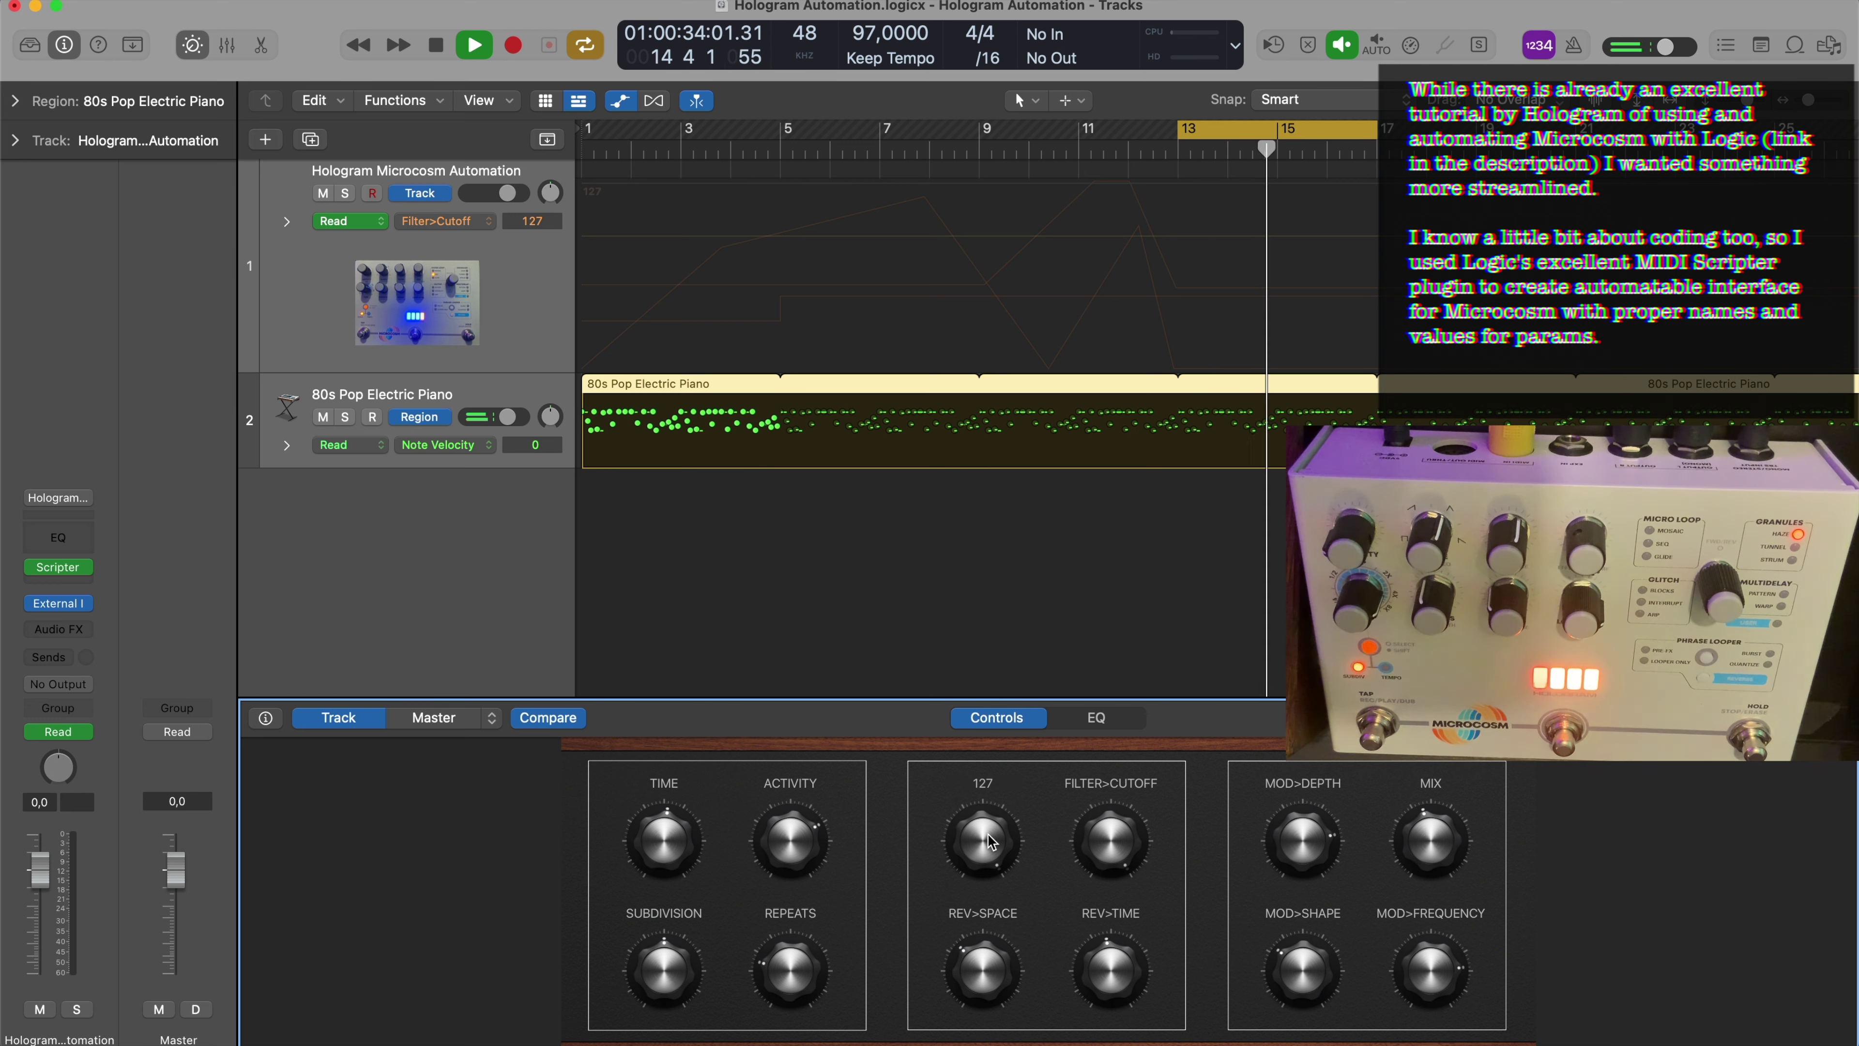
click(1112, 856)
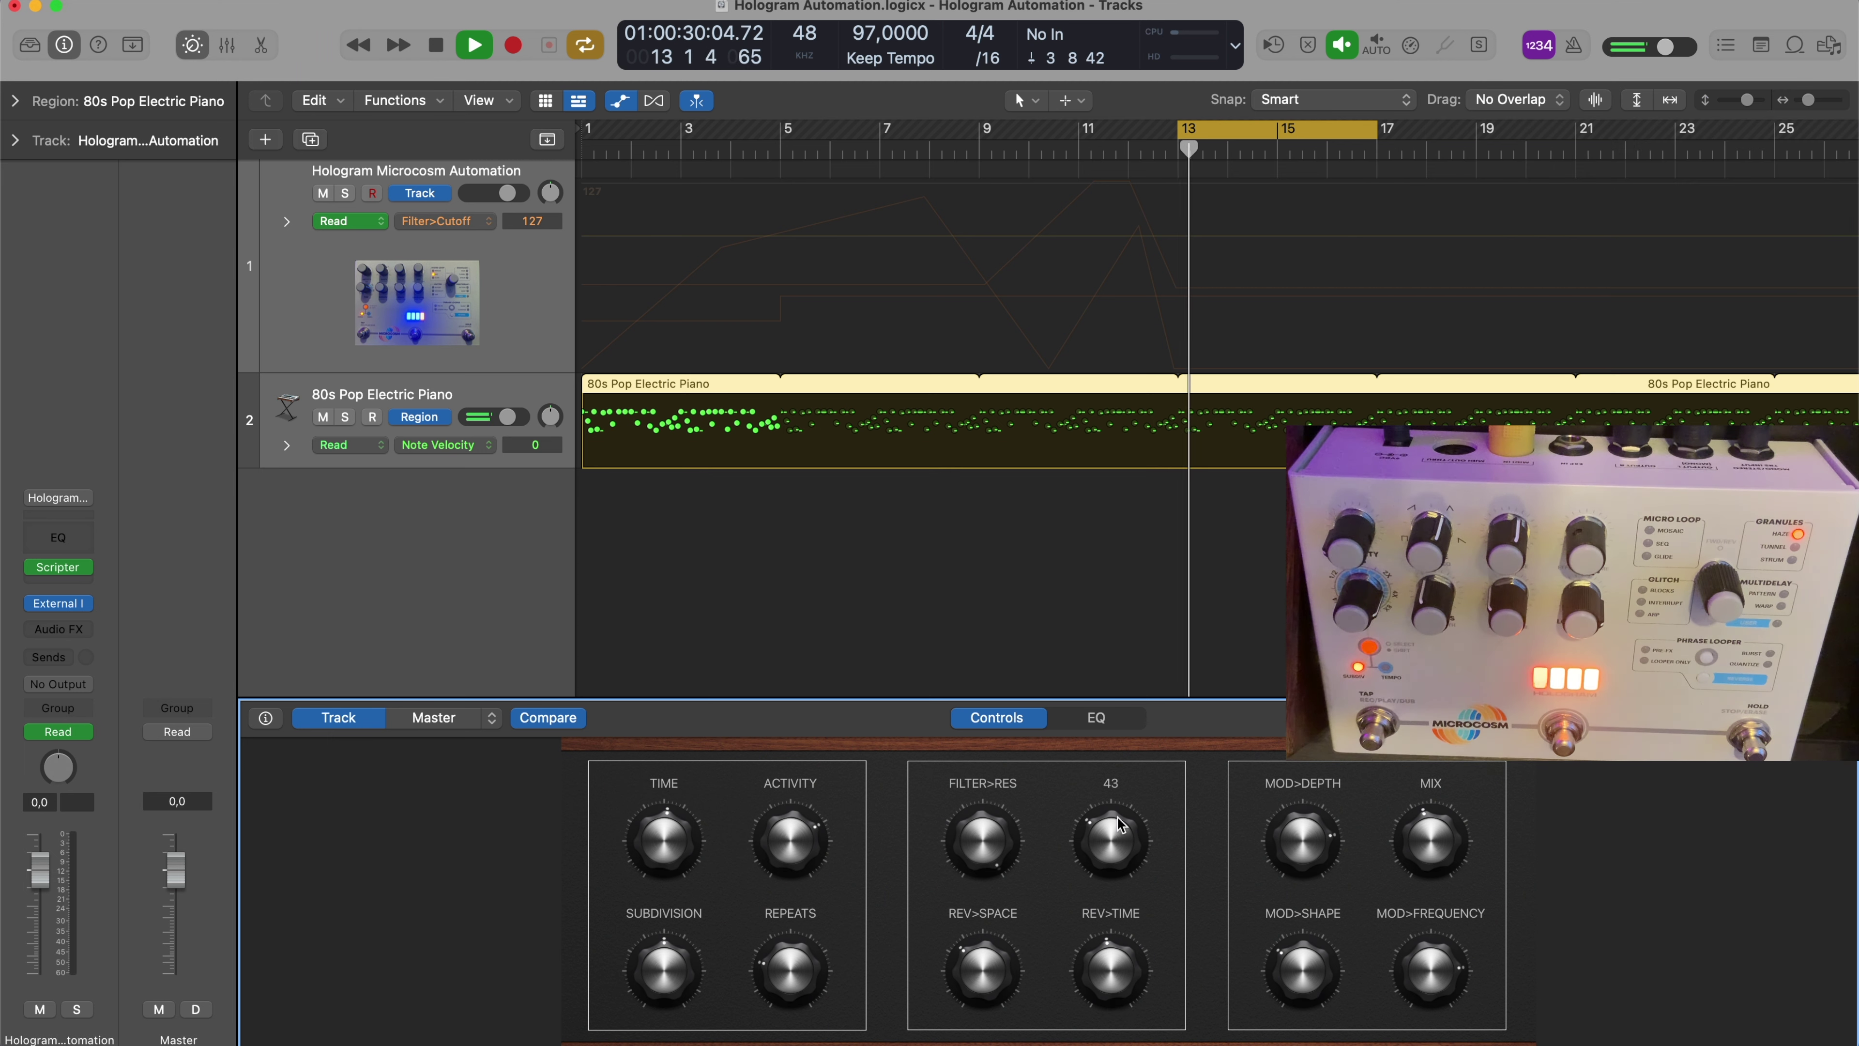
mouse_move(992, 836)
mouse_down()
mouse_move(992, 877)
mouse_move(993, 819)
mouse_up()
drag(979, 994, 982, 908)
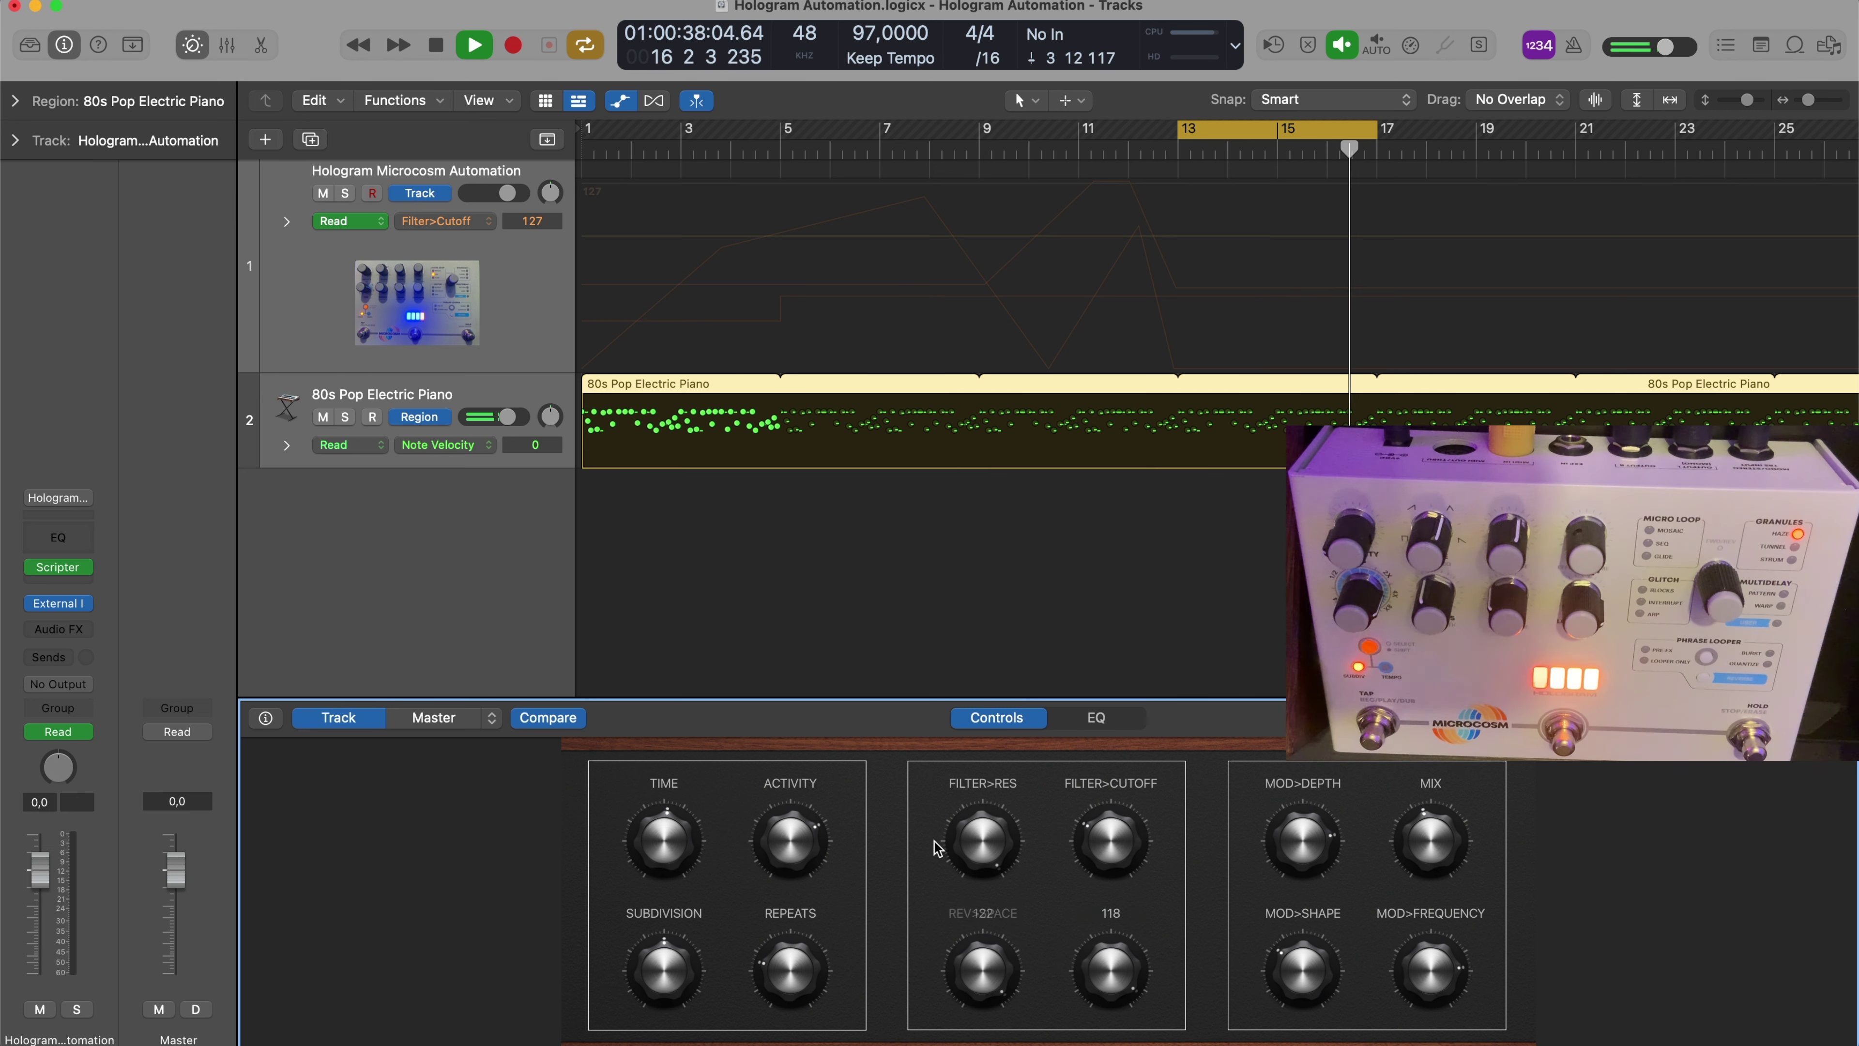
drag(784, 824, 759, 813)
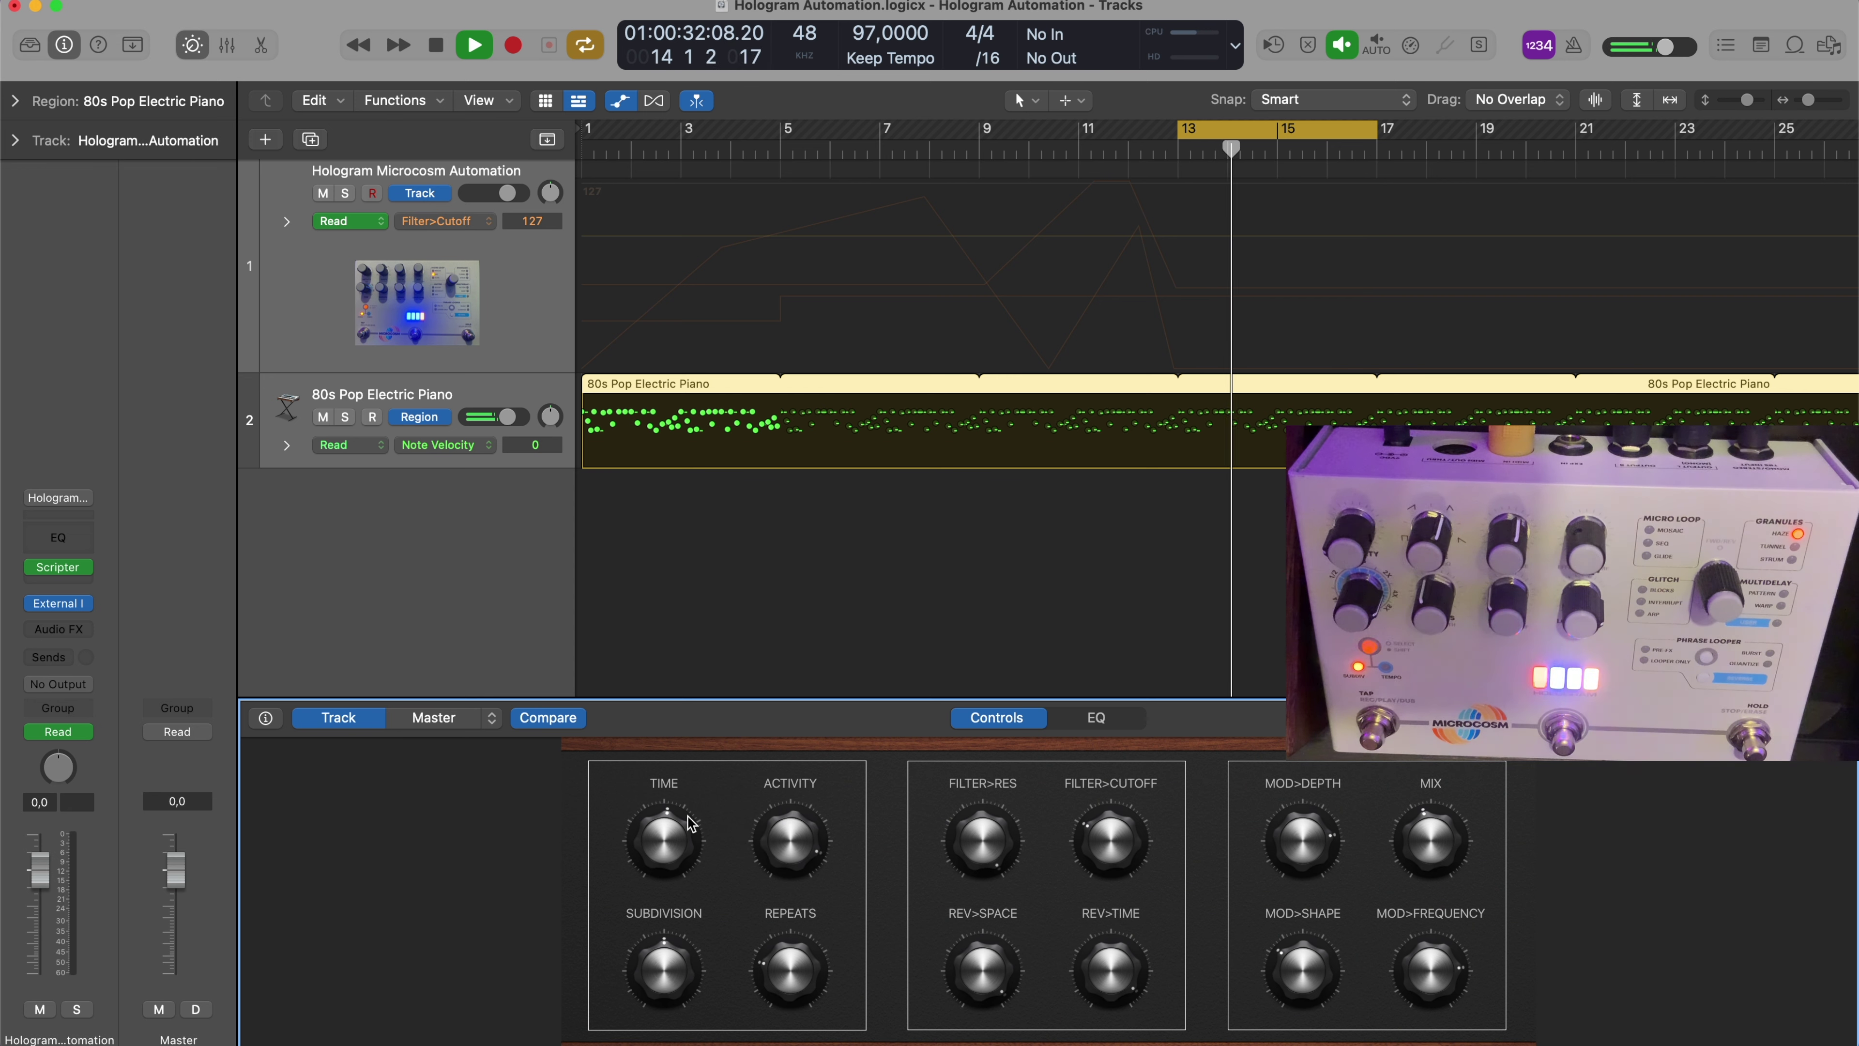
Open the Scripter plug-in on the Hologram Microcosm Automation track and set Subdivision to 4x
mouse_move(56, 569)
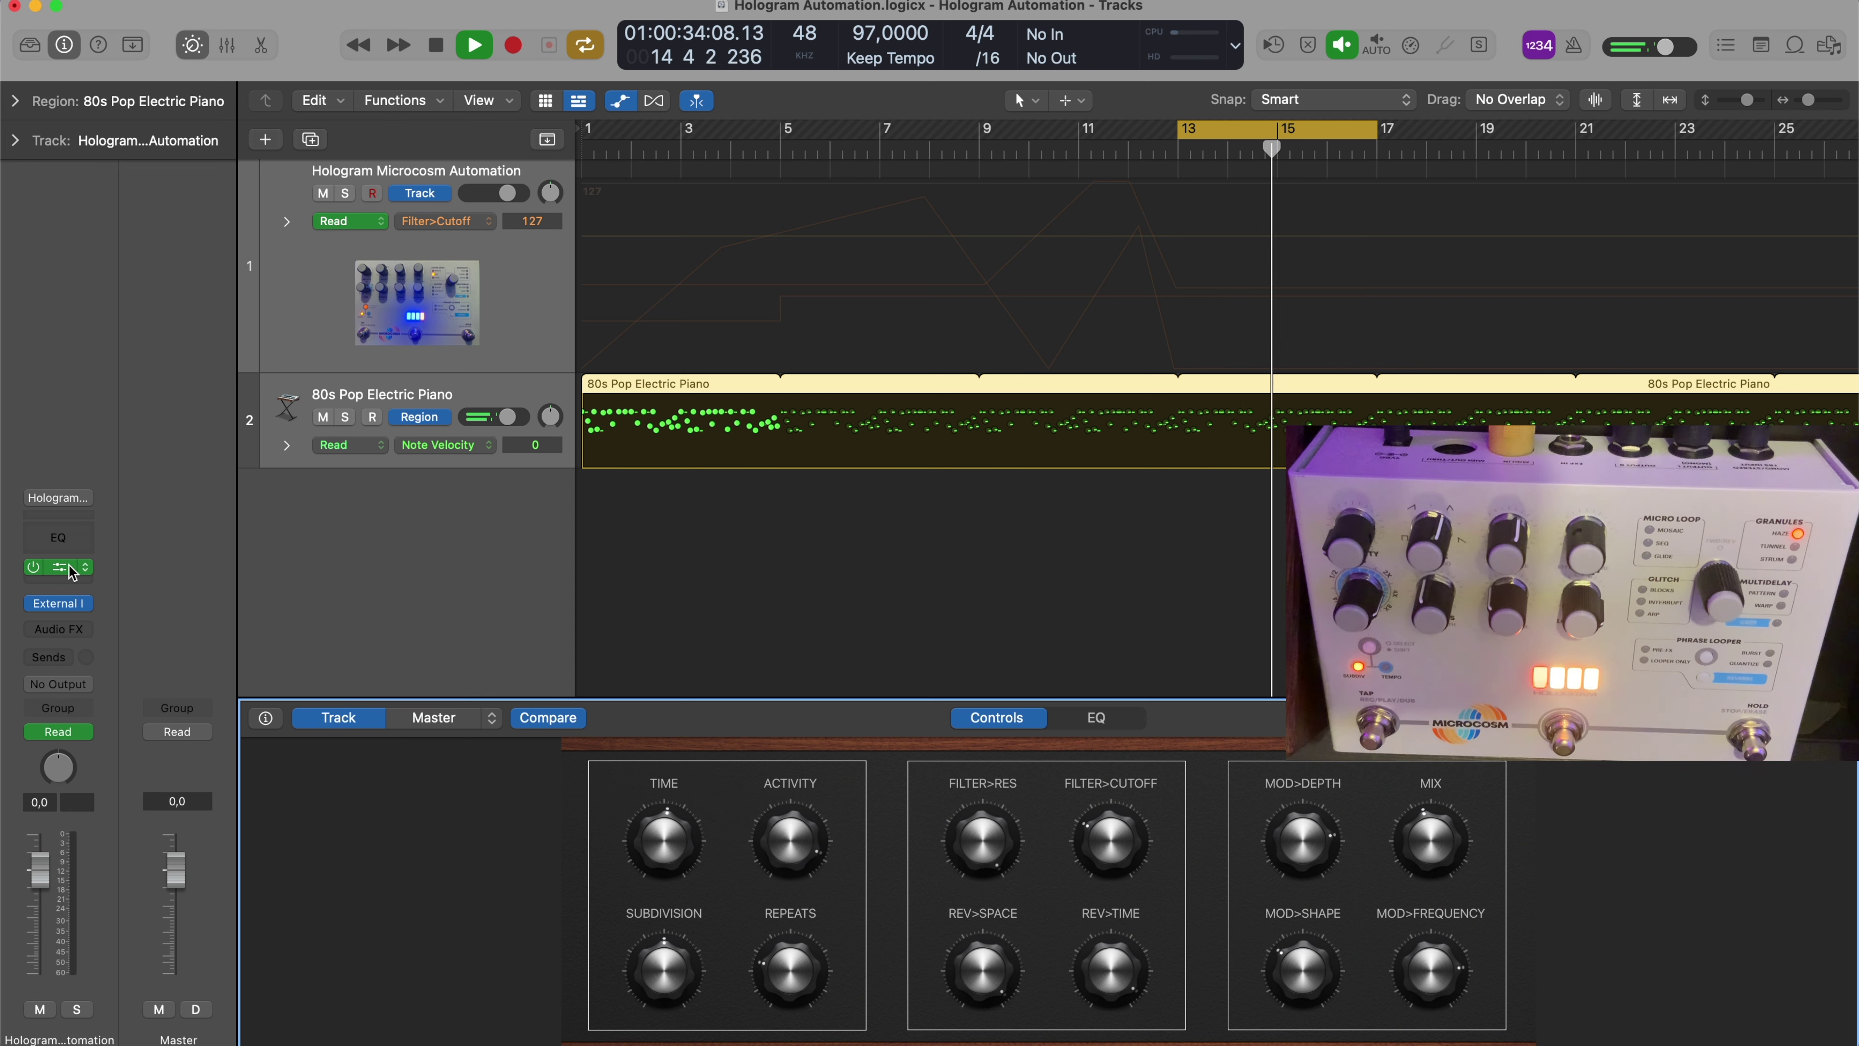
click(63, 568)
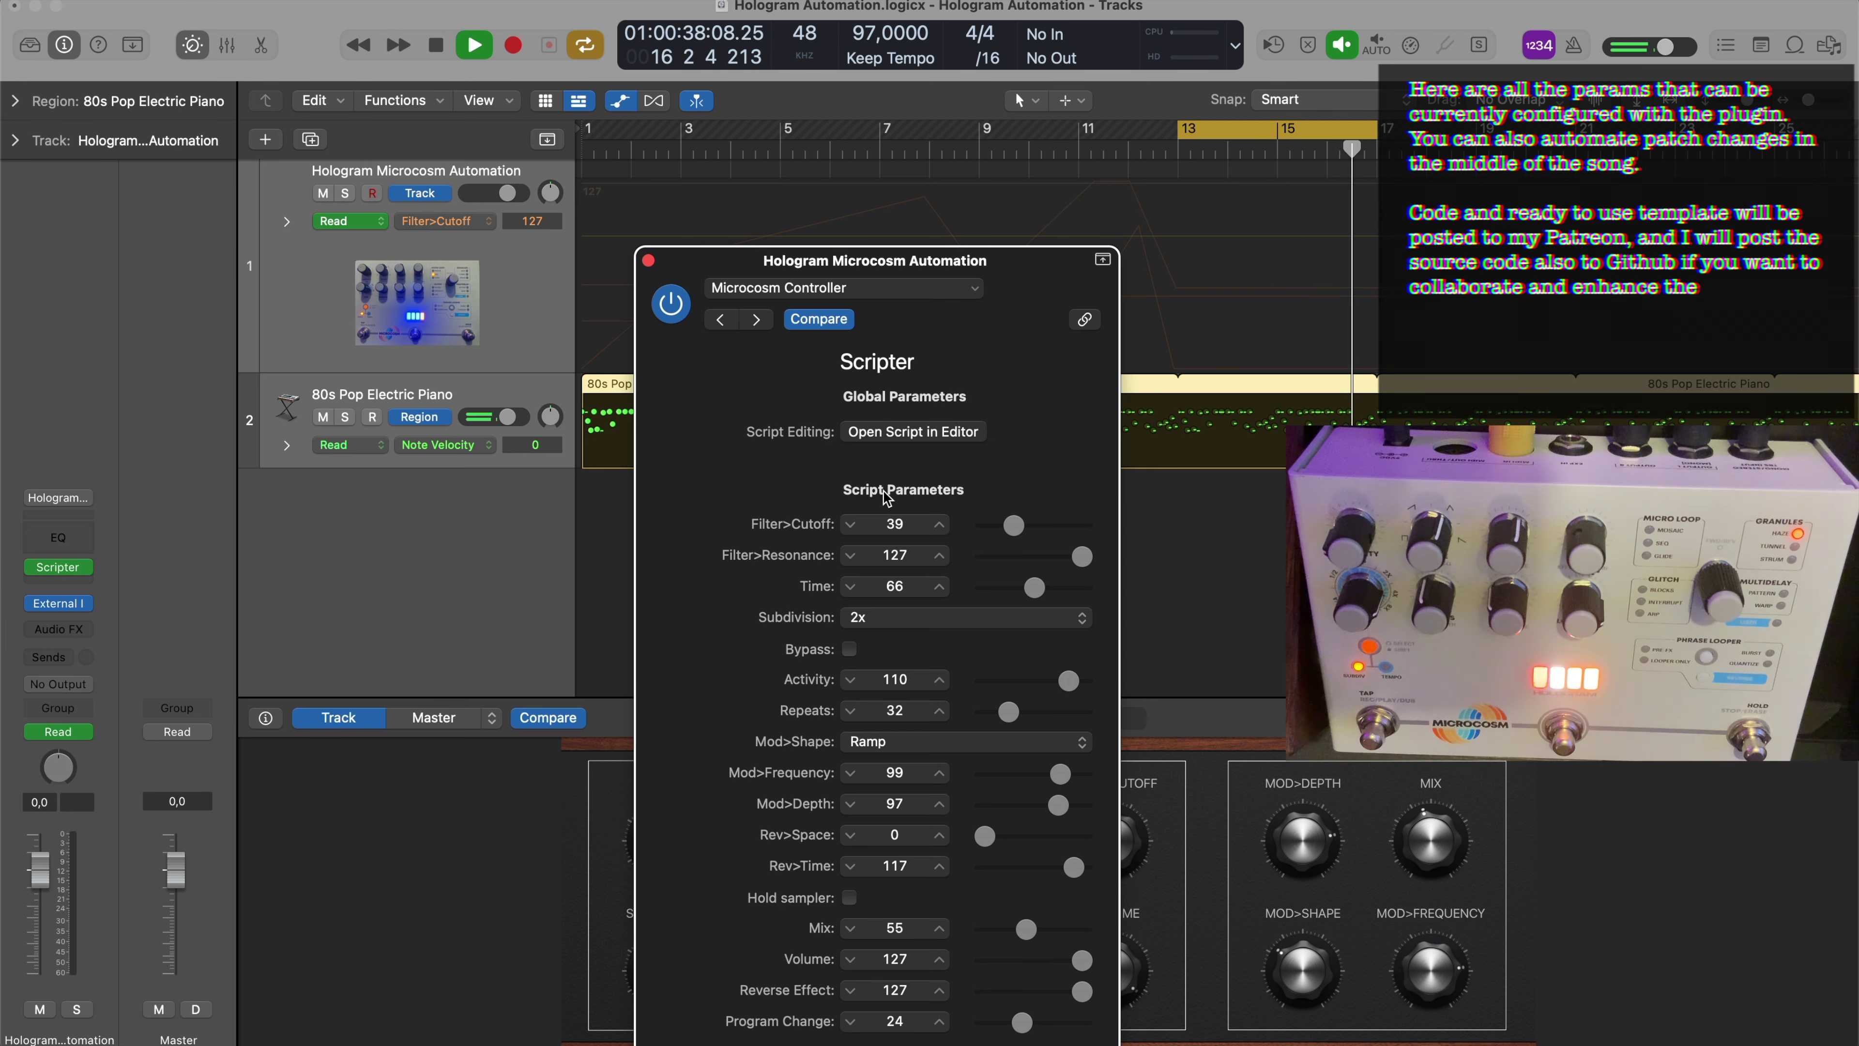
click(890, 619)
click(869, 640)
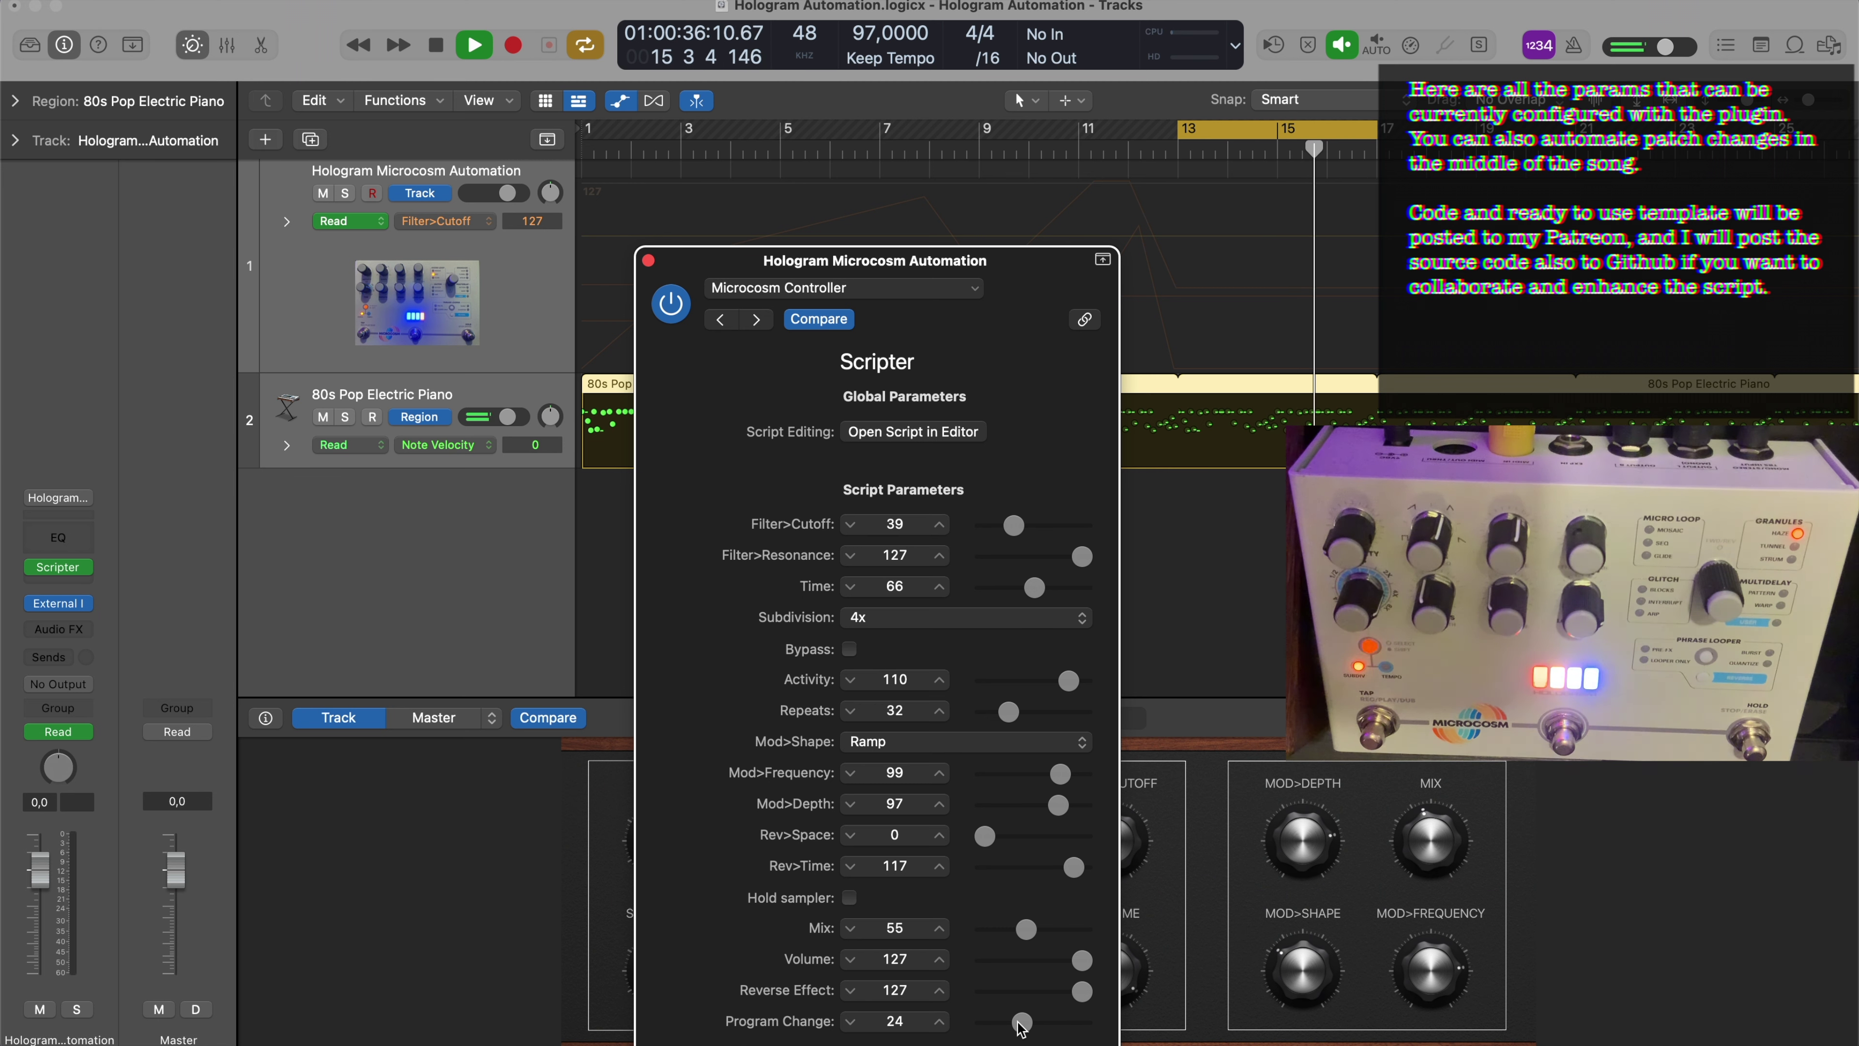
Set Scripter's Reverse Effect to 0 and Repeats to 72, and test Bypass by switching it on and back off
drag(1022, 1025, 1027, 1022)
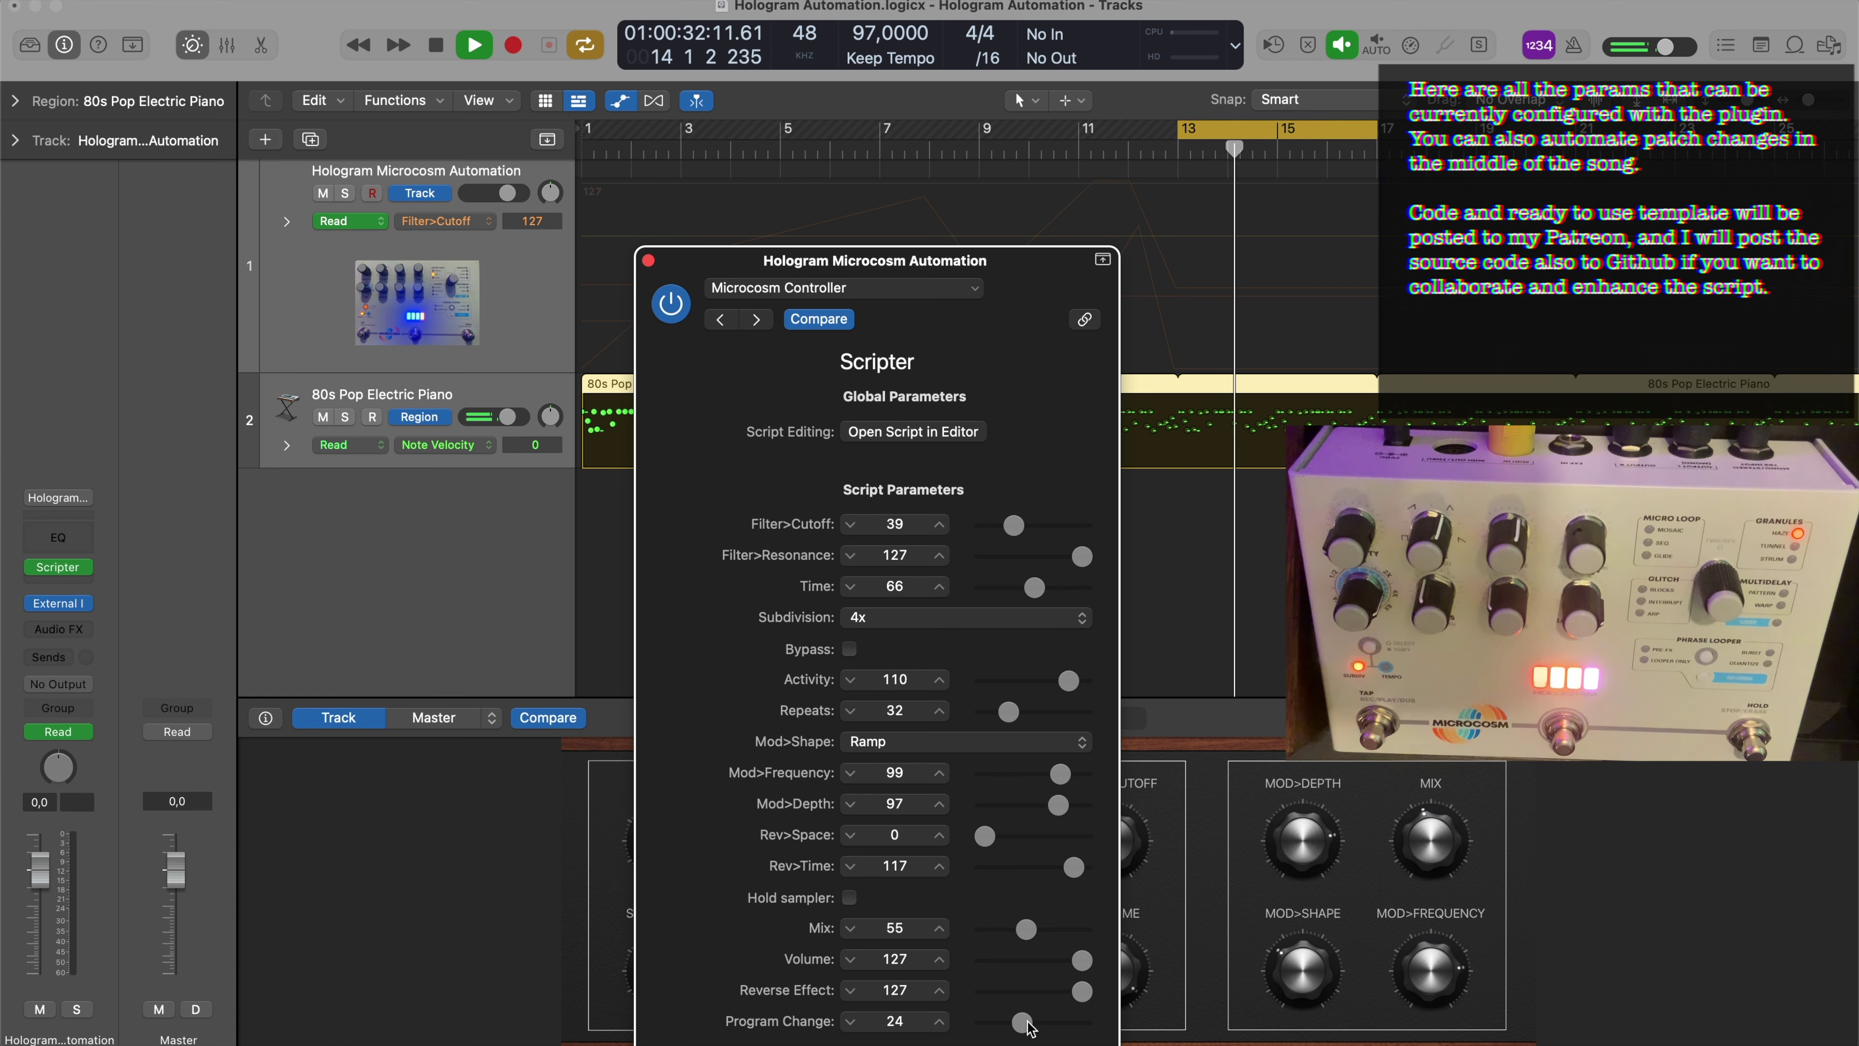
drag(1025, 927, 990, 990)
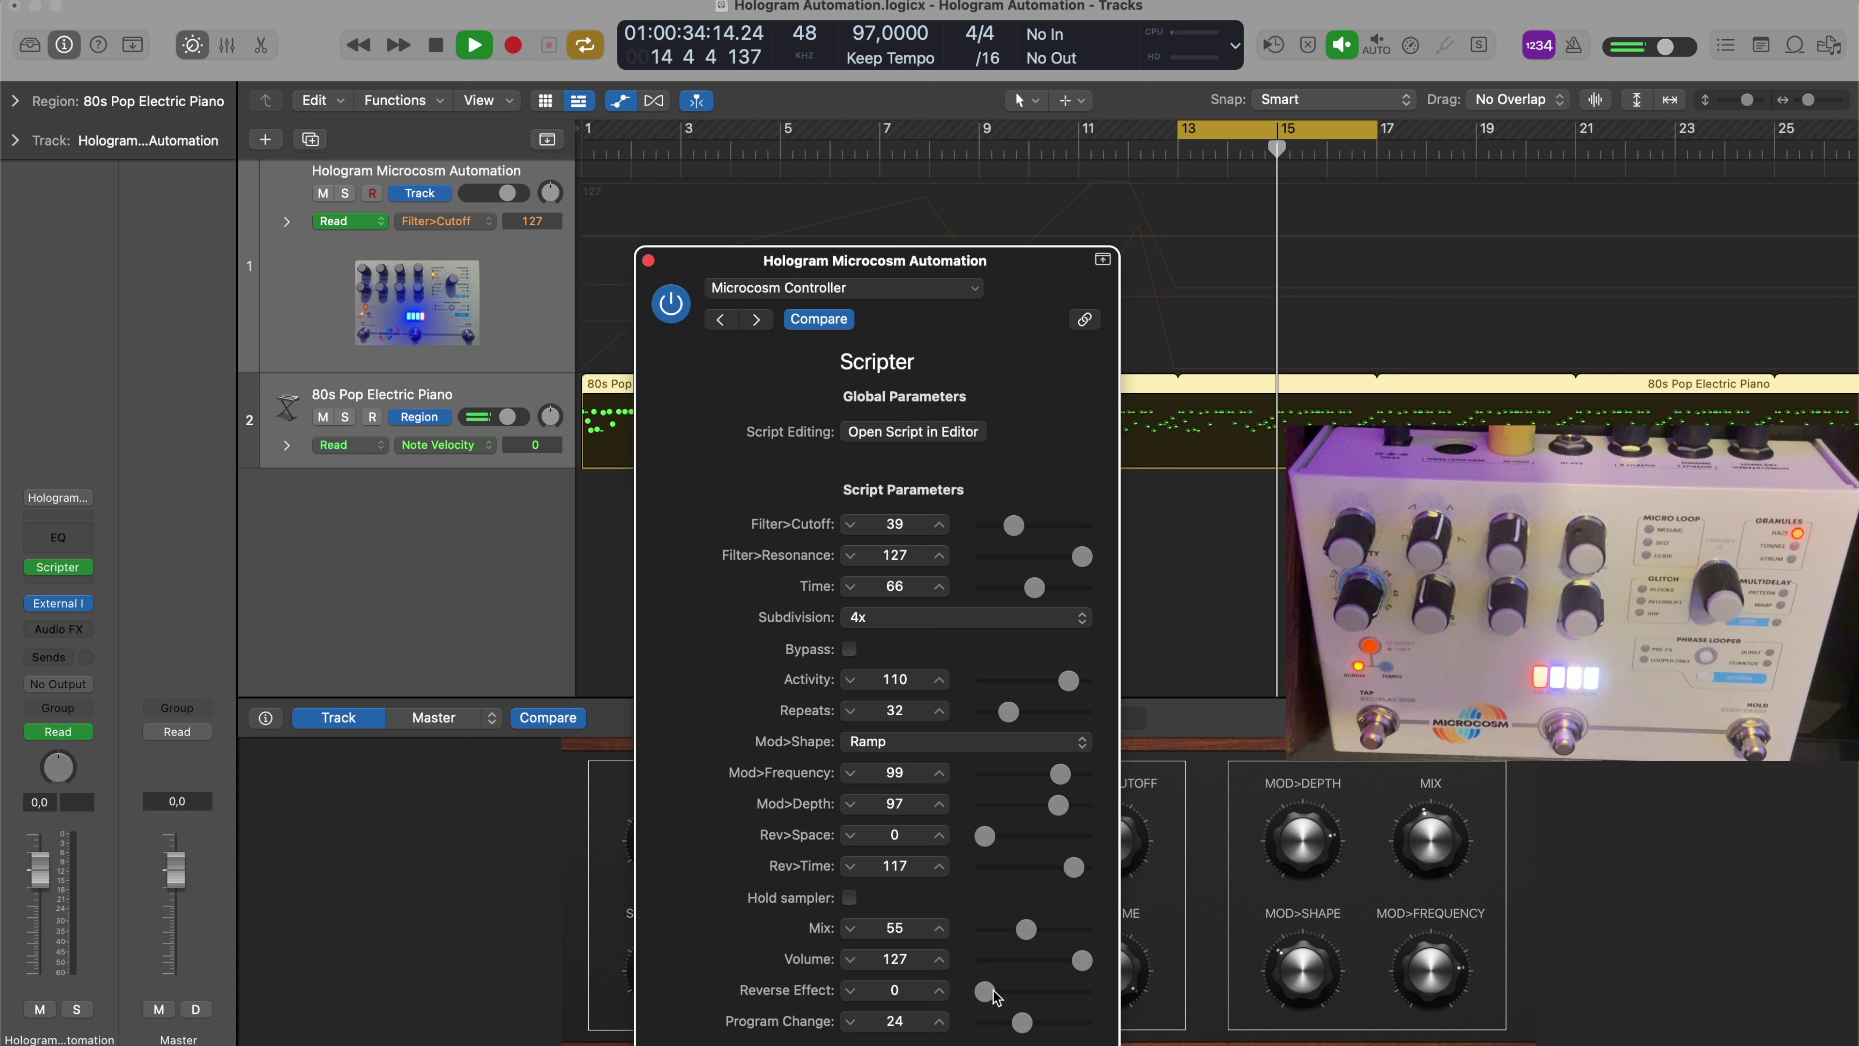
drag(1033, 710, 1039, 711)
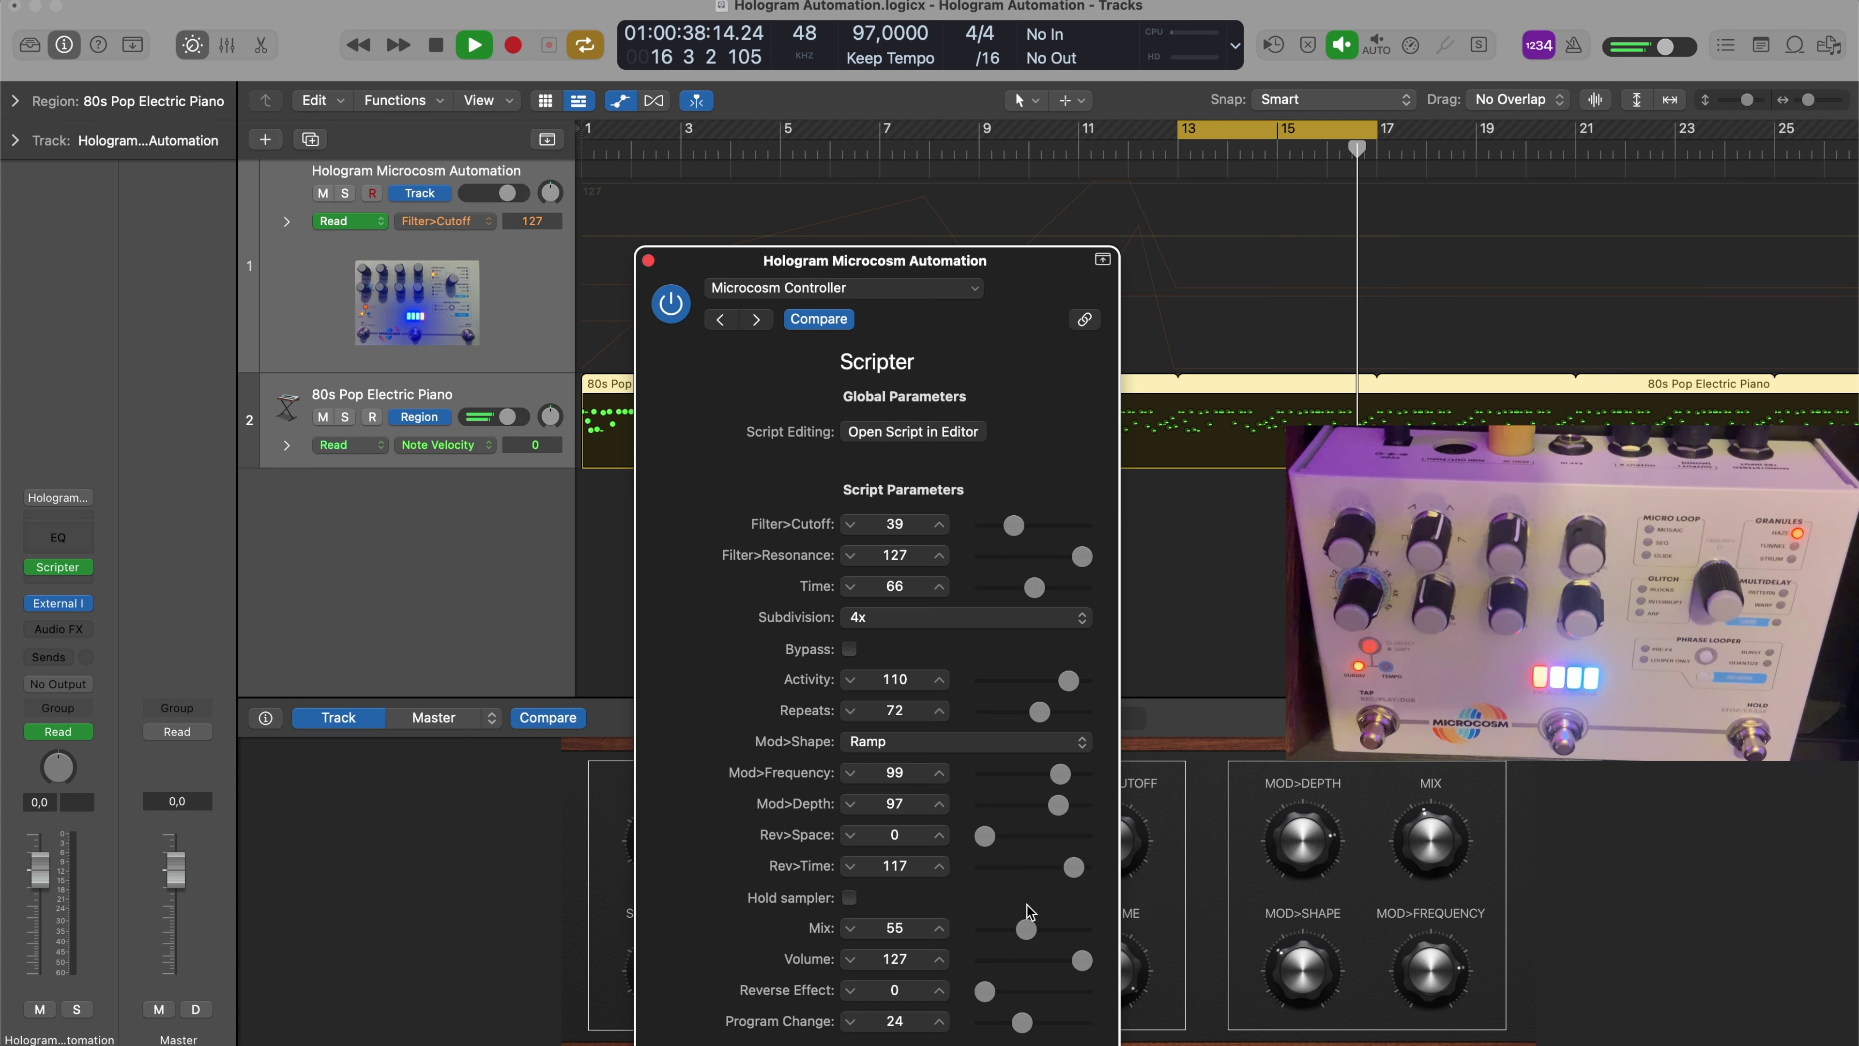
click(851, 650)
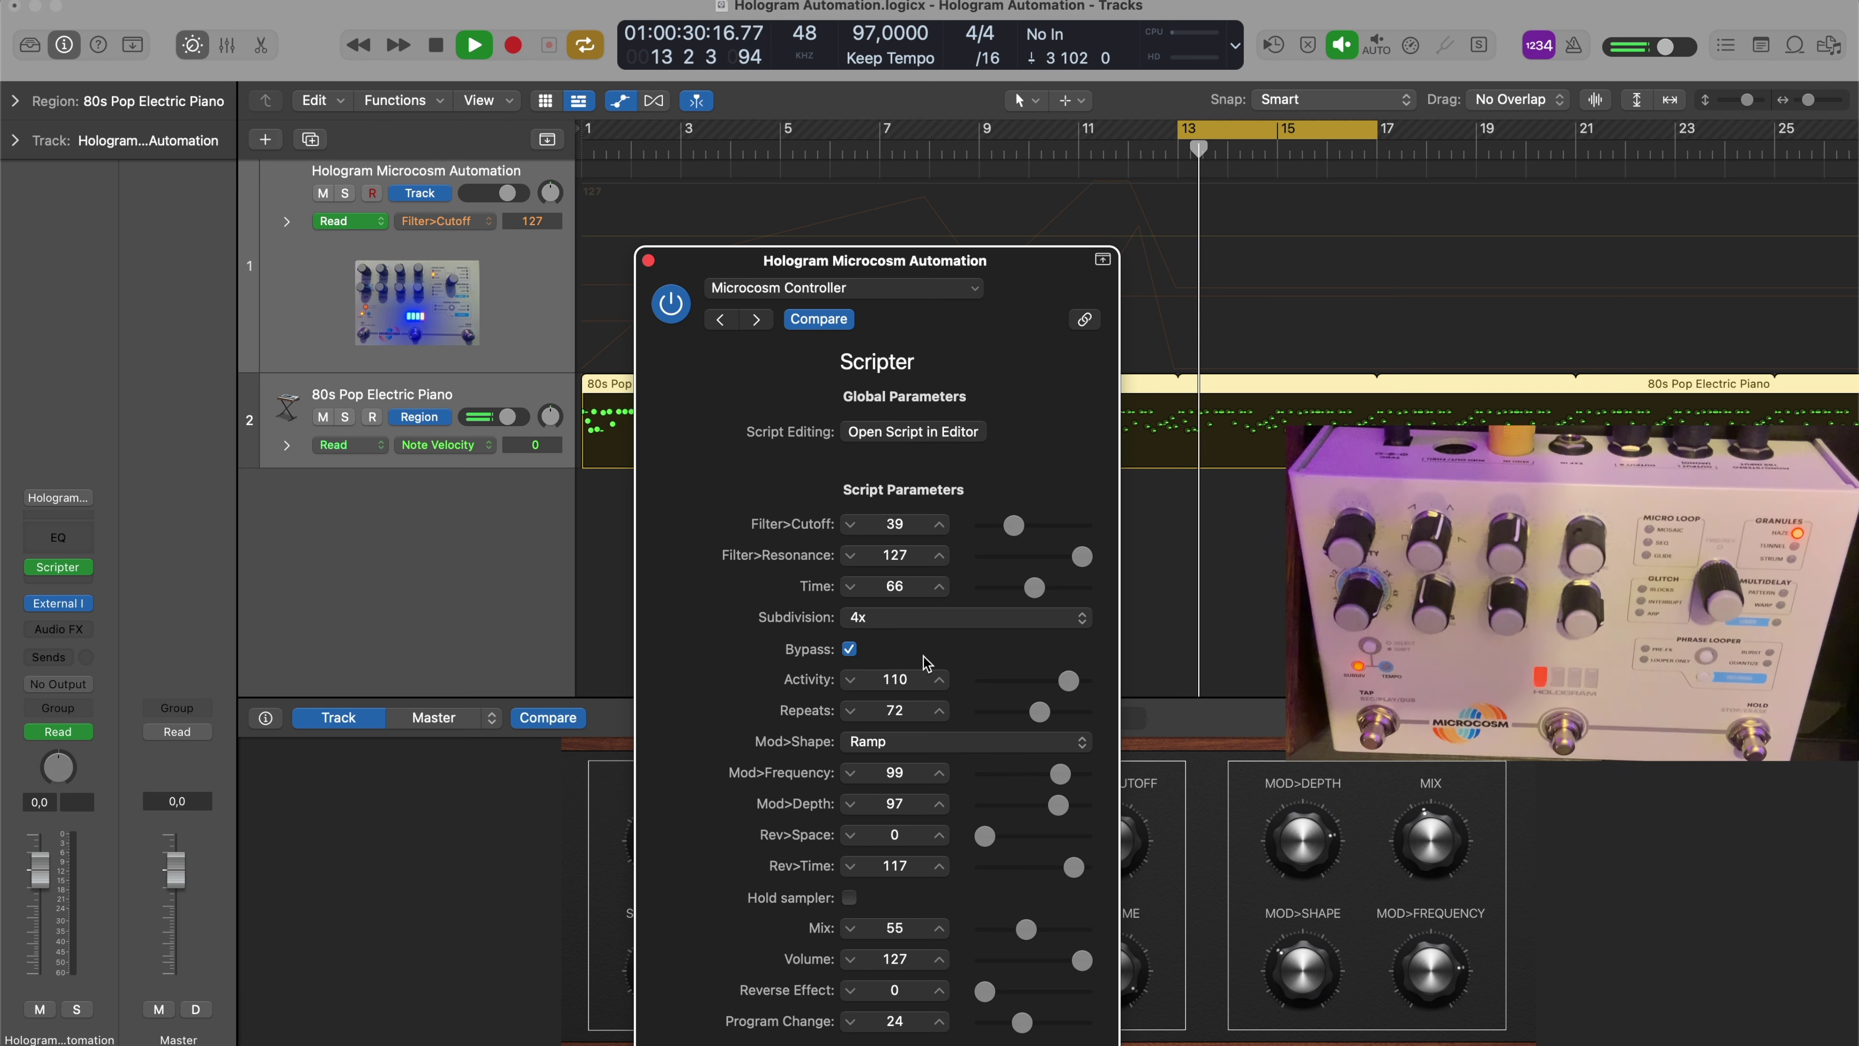
click(850, 649)
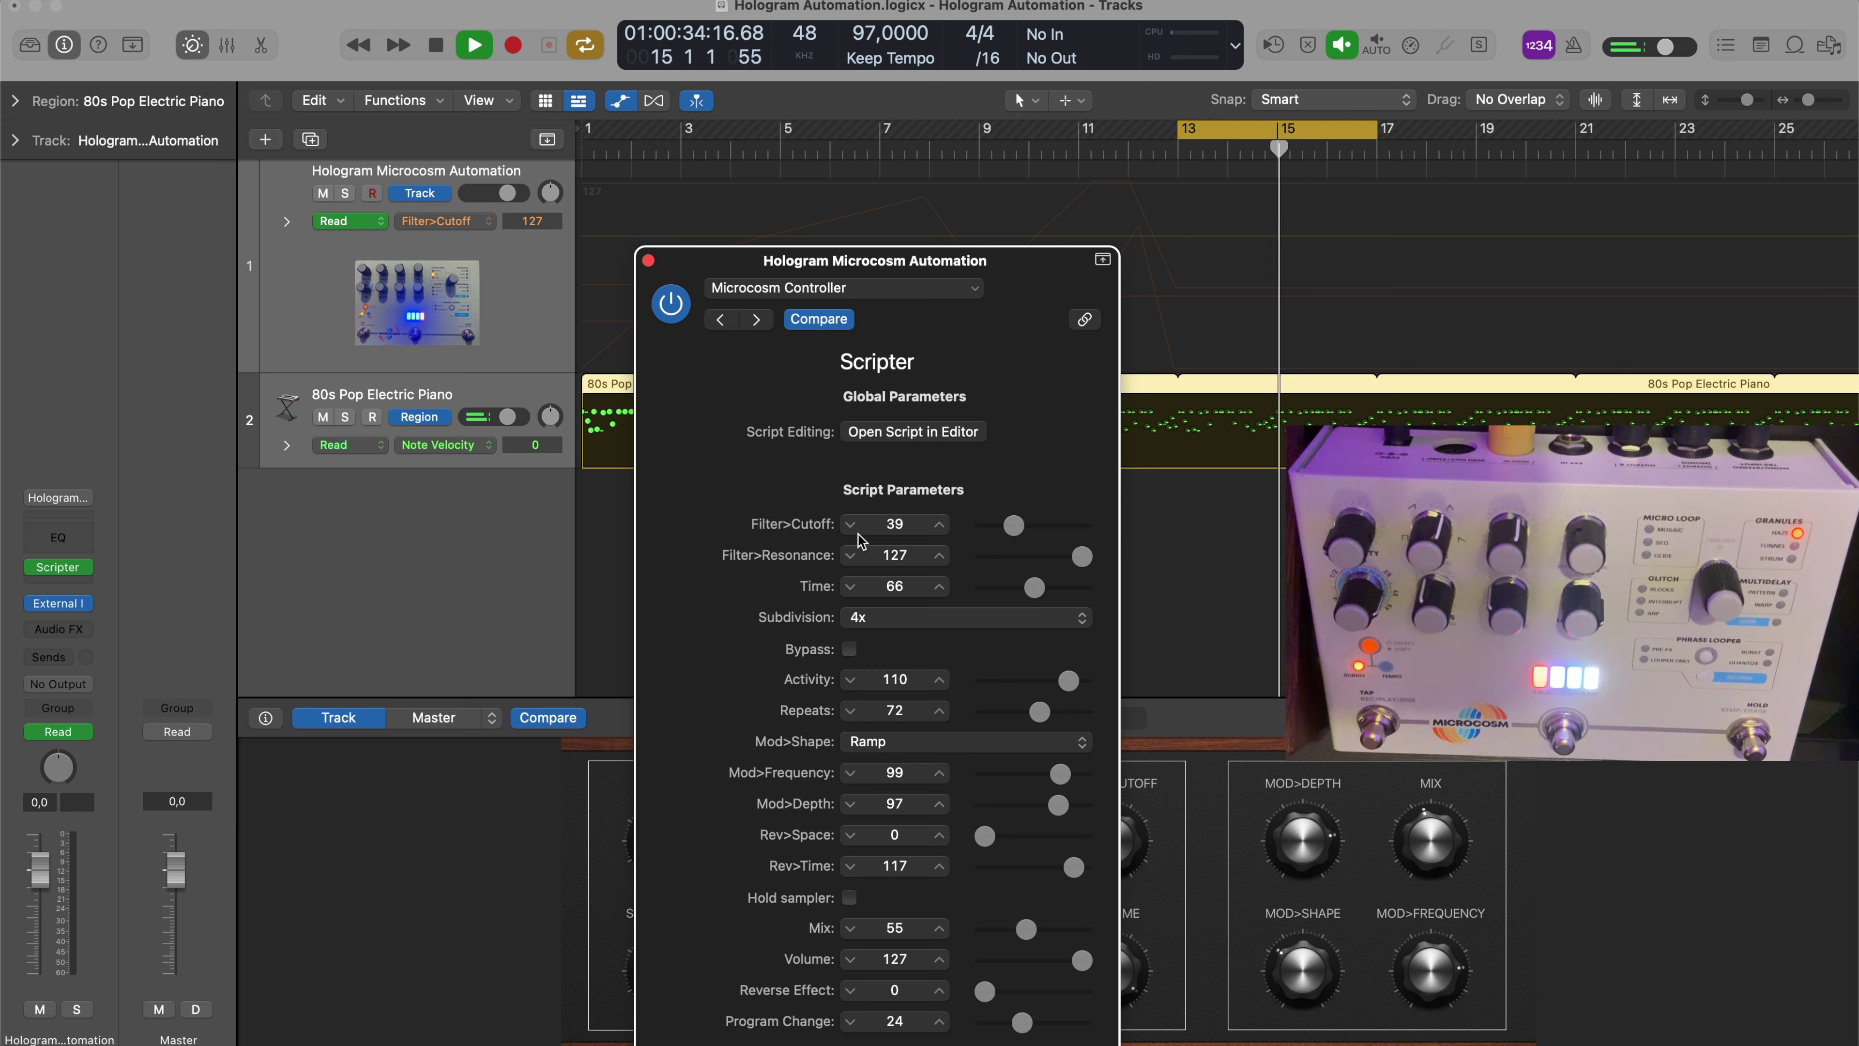
Examine the Microcosm controller code and its parameter definitions in the Script Editor, and close the editor and the plug-in window
click(913, 431)
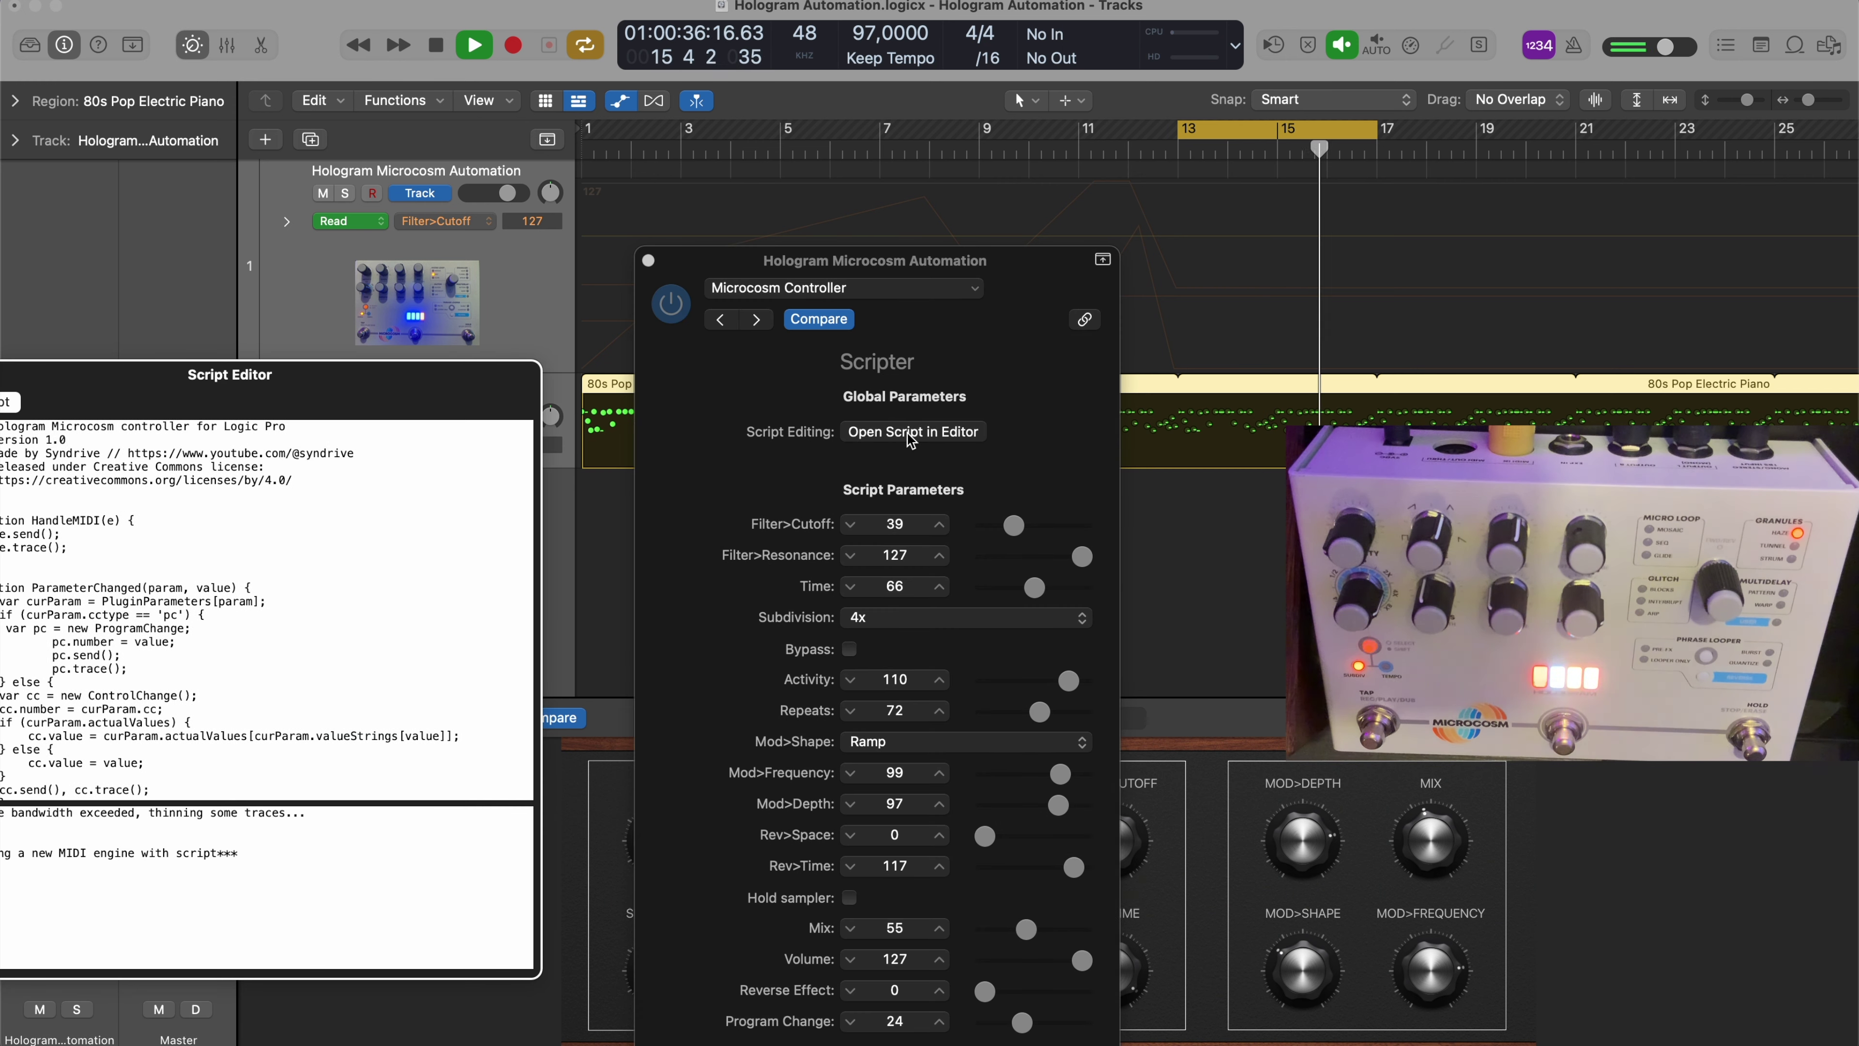
drag(236, 398, 578, 371)
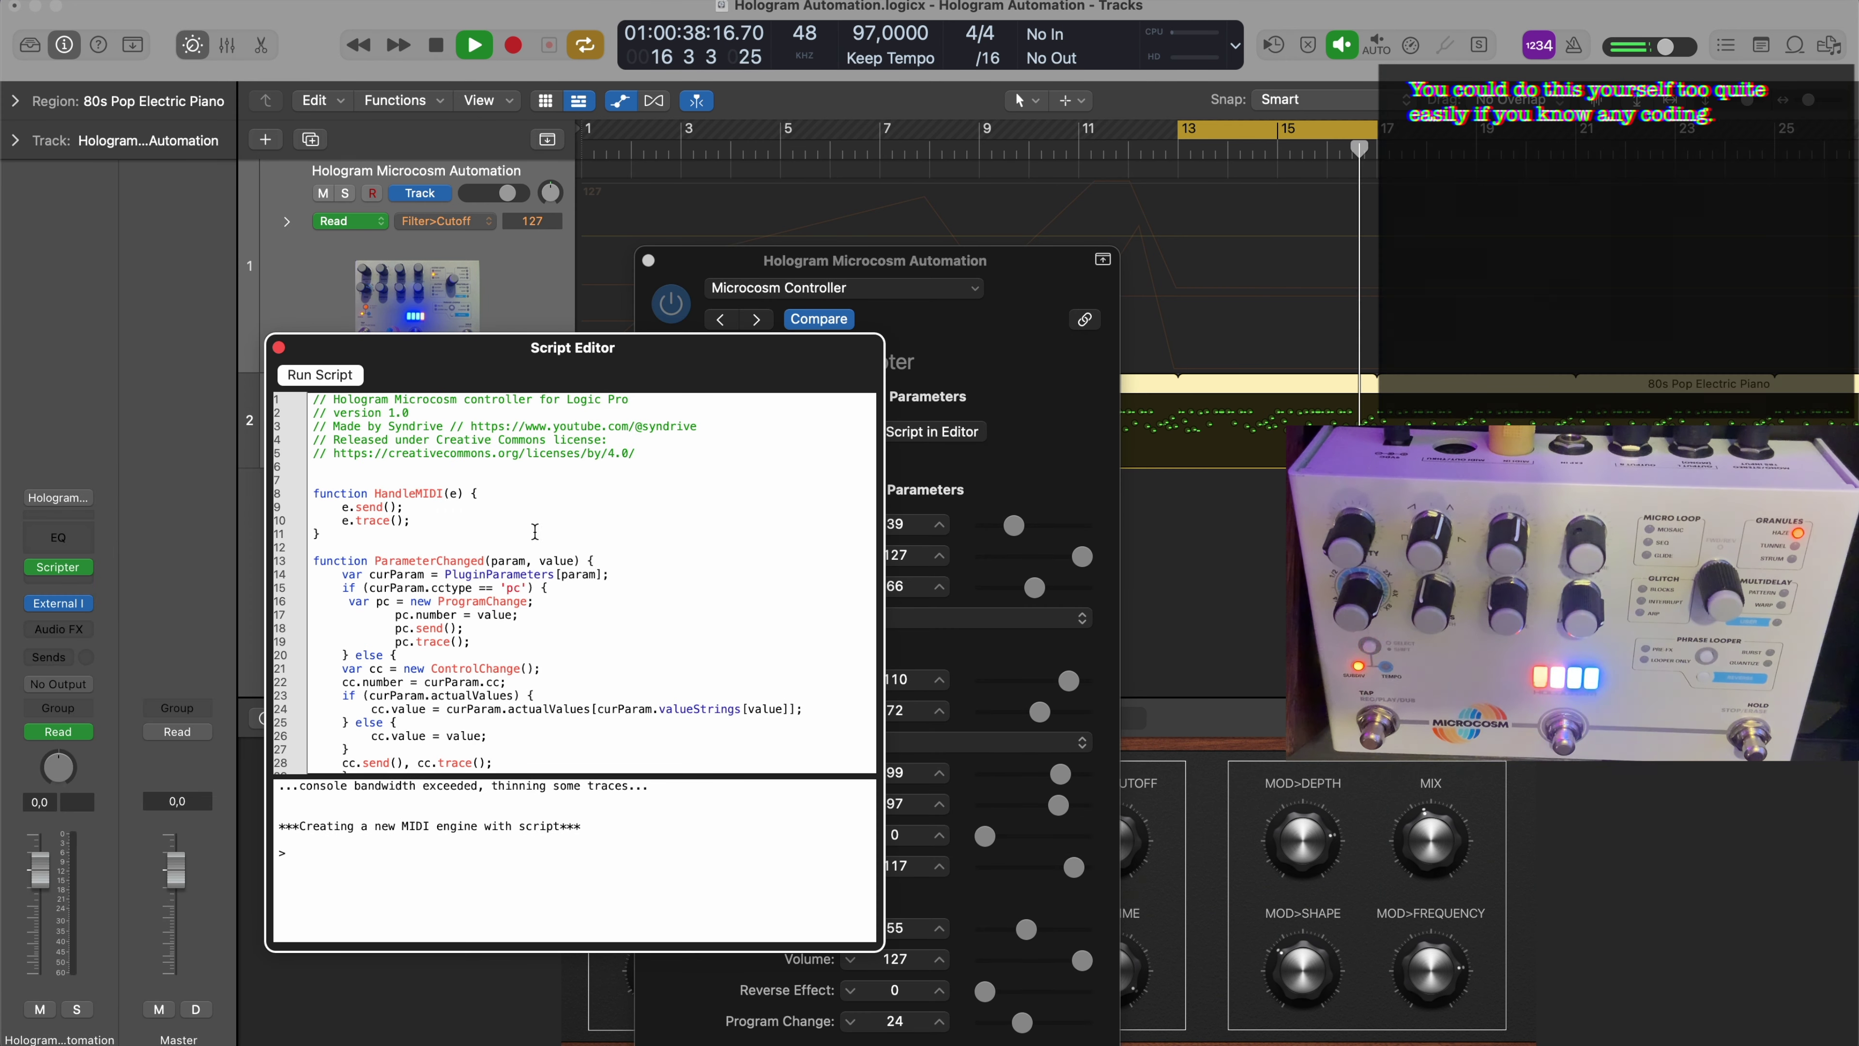
scroll(569, 538, down, 12)
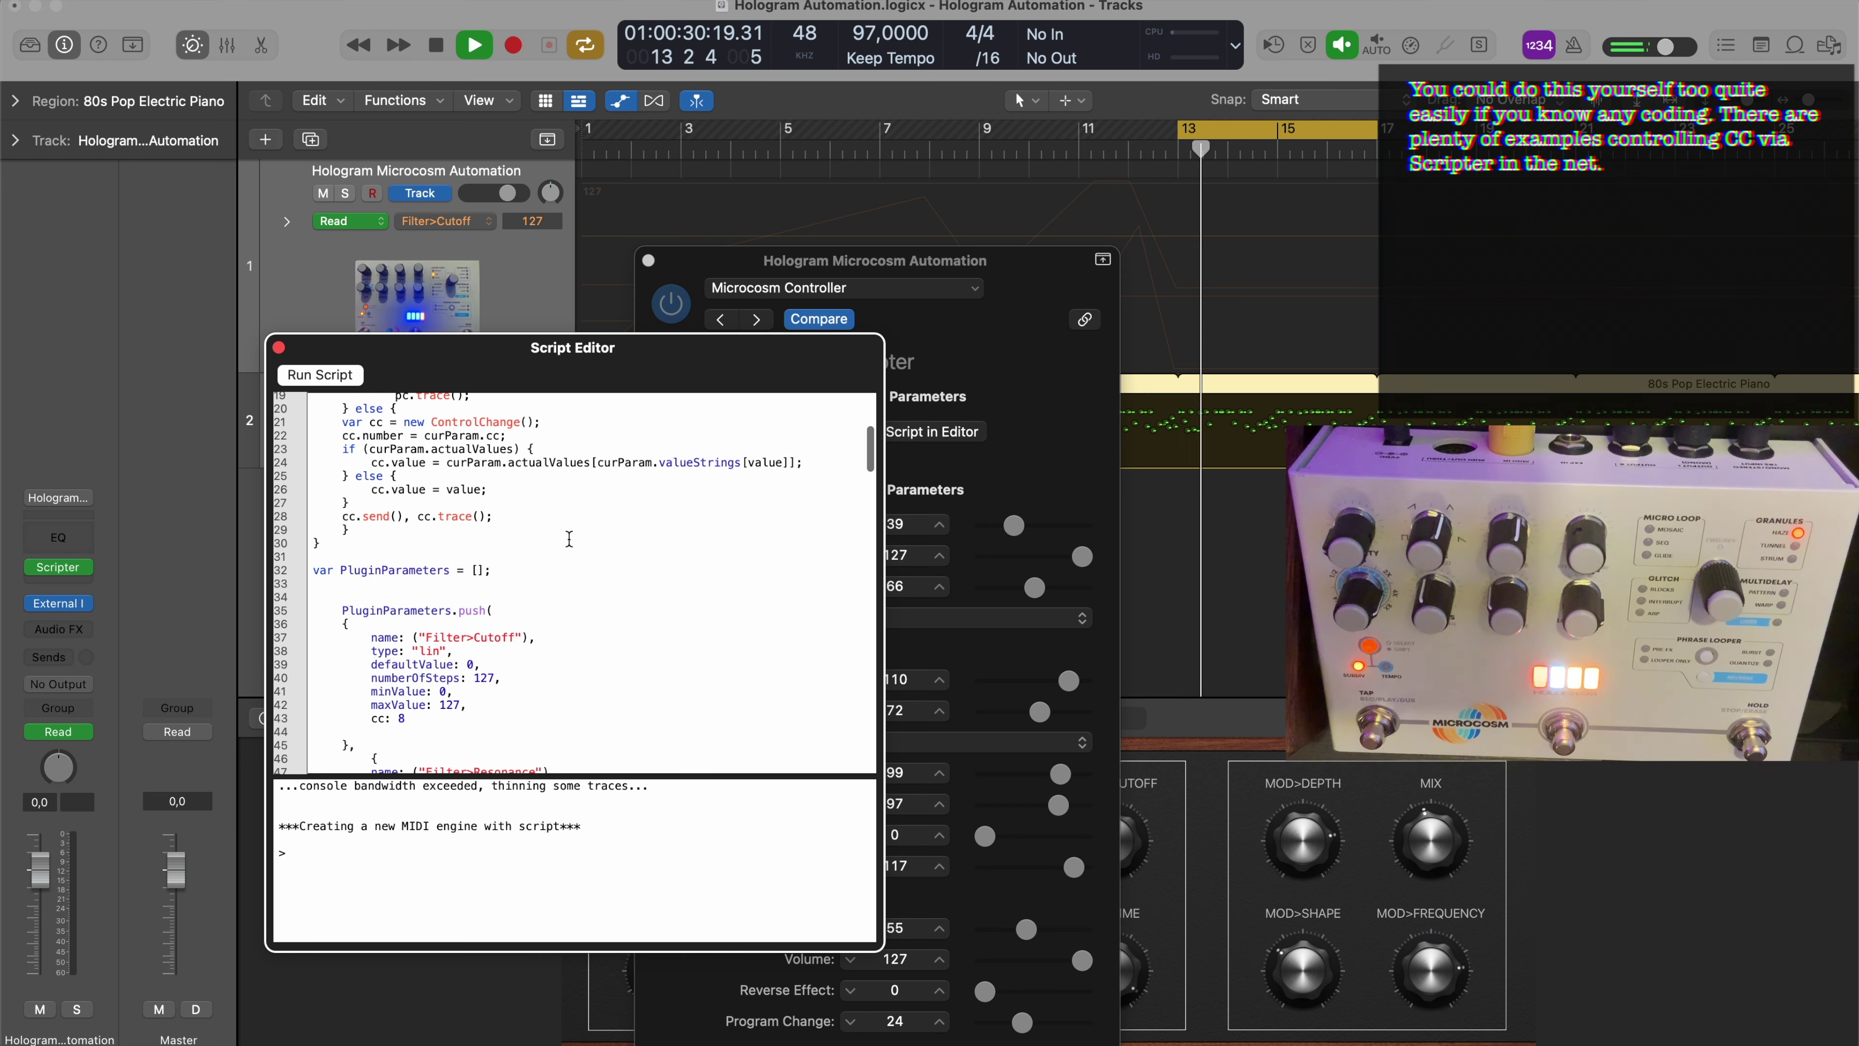
scroll(569, 538, down, 20)
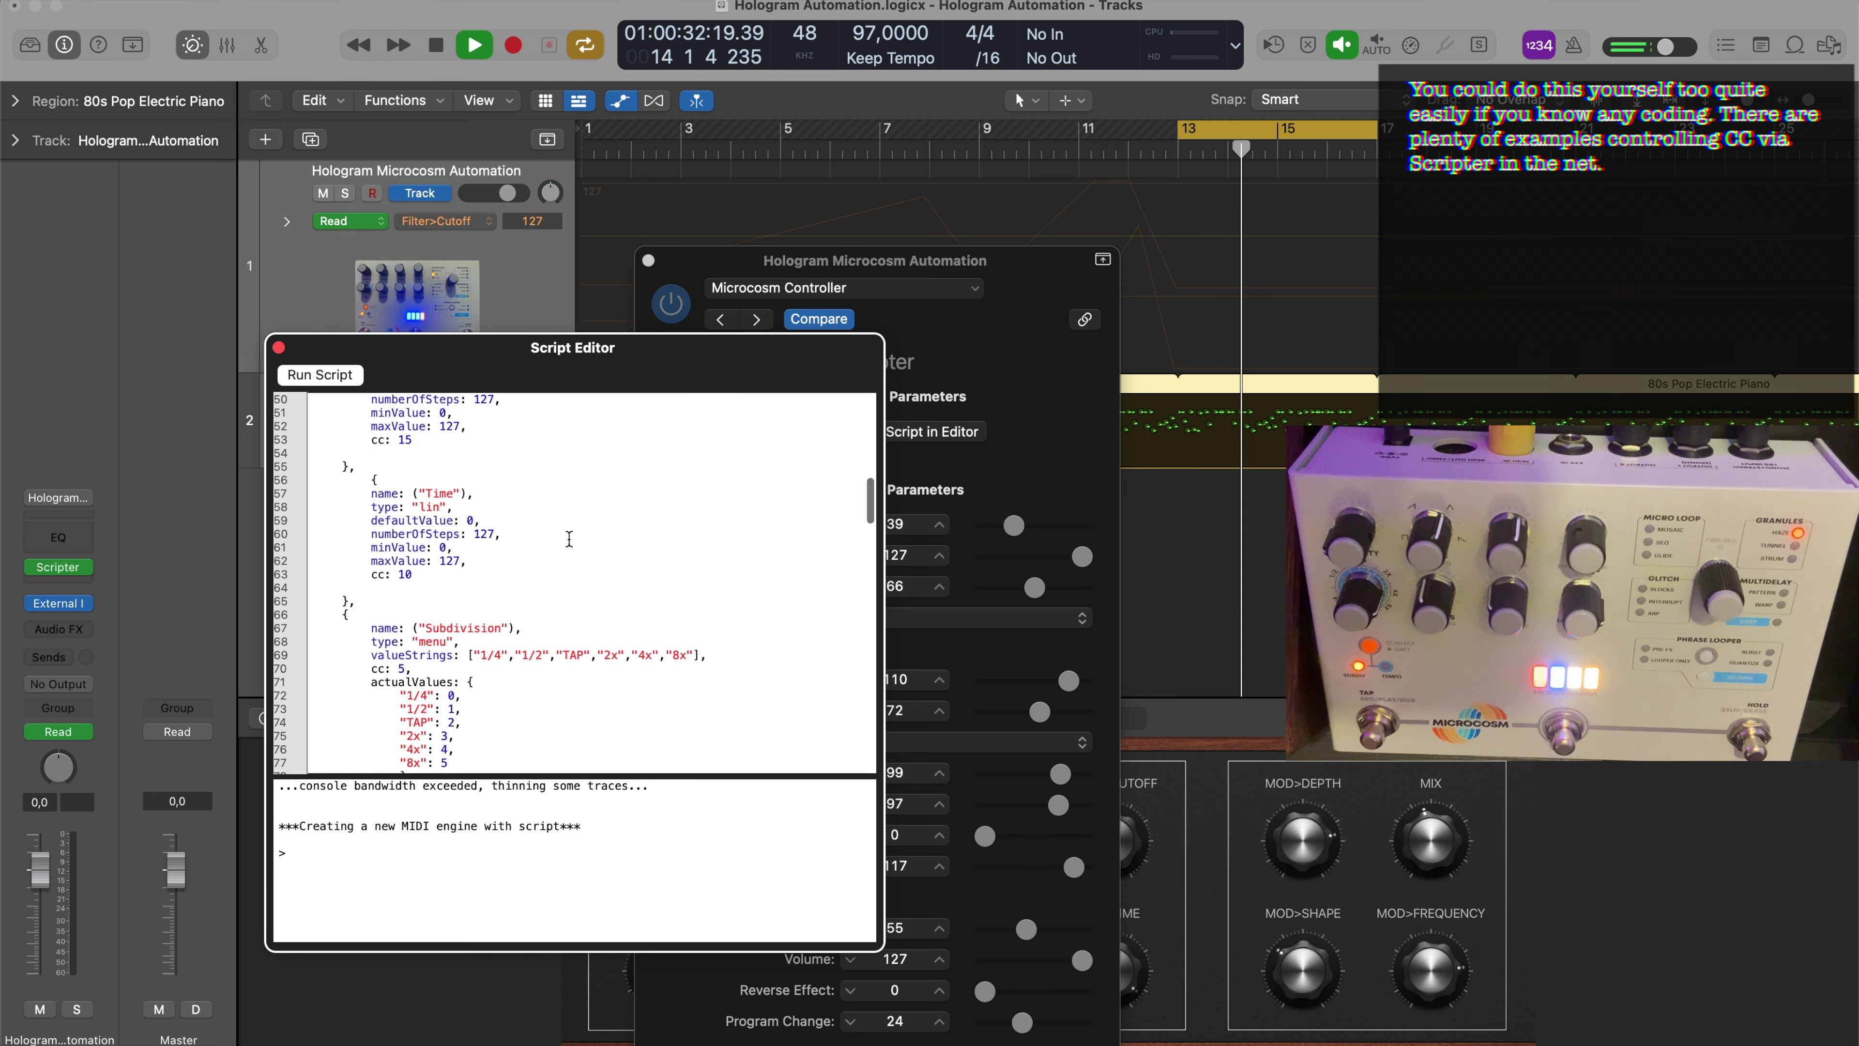
scroll(569, 538, up, 18)
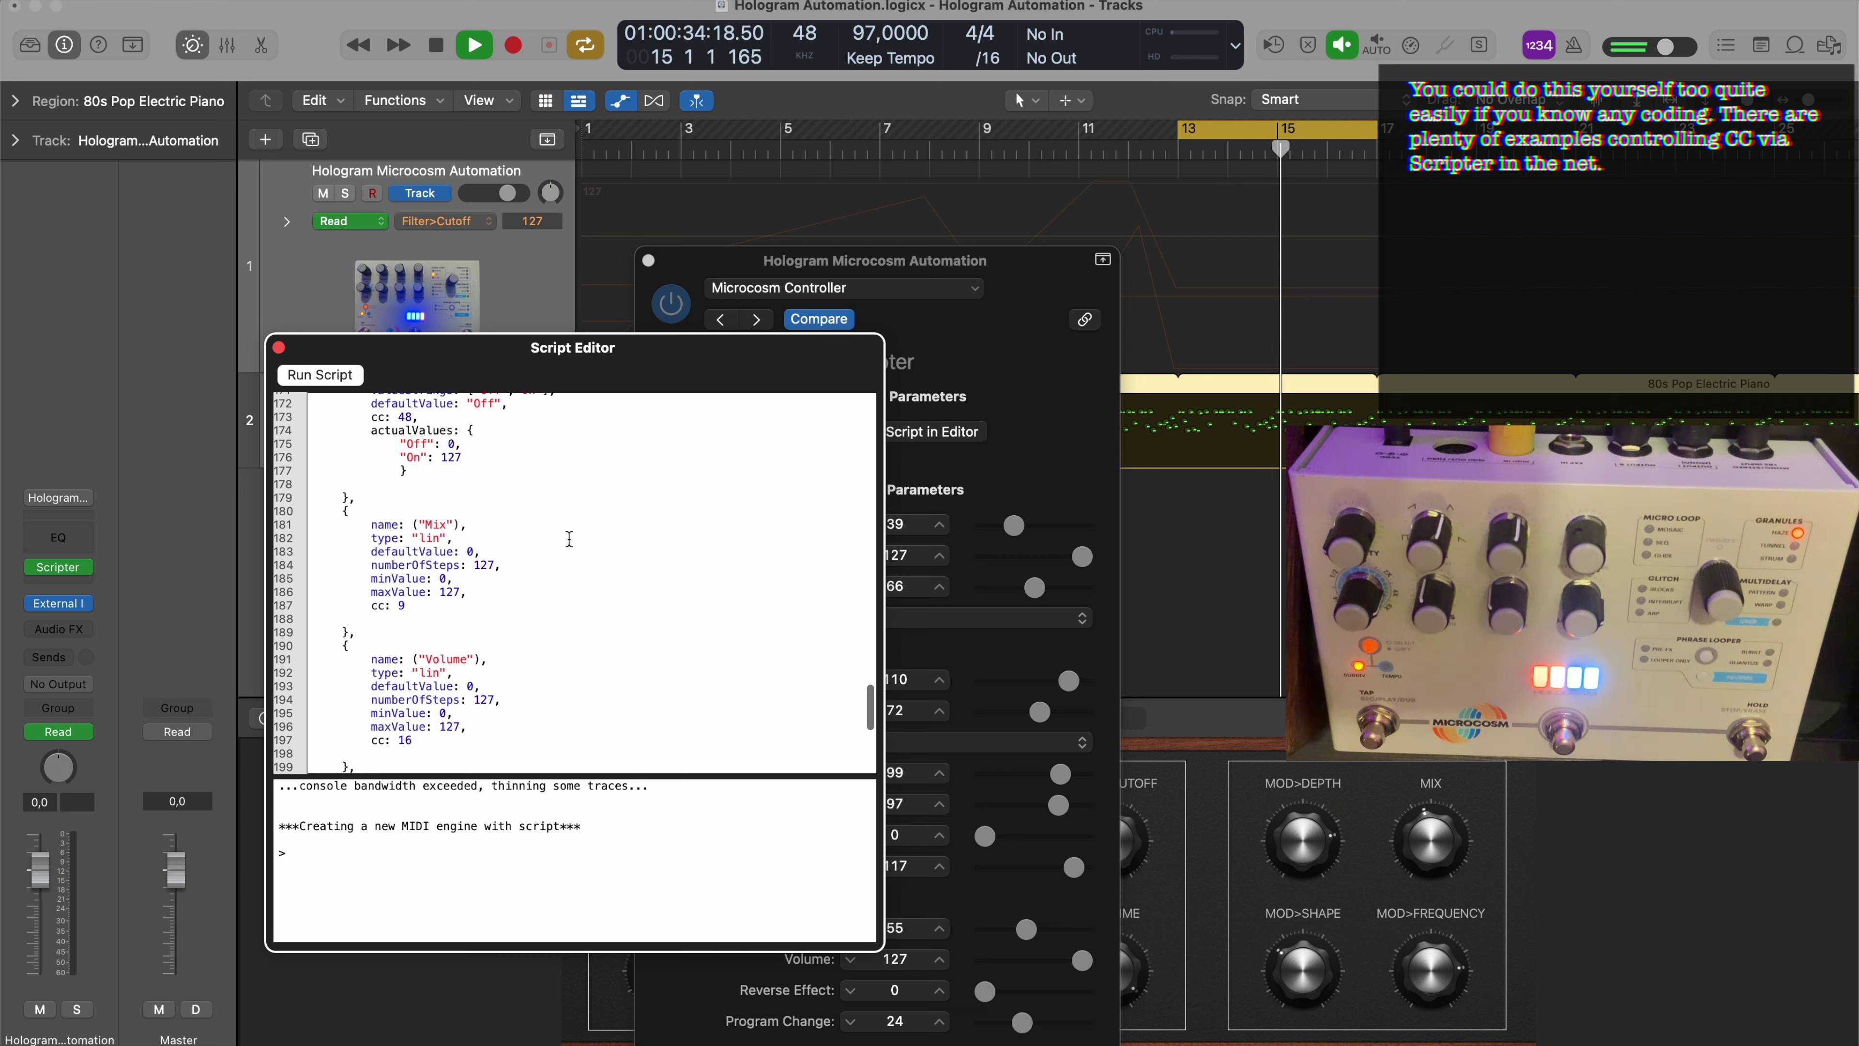
scroll(569, 538, up, 20)
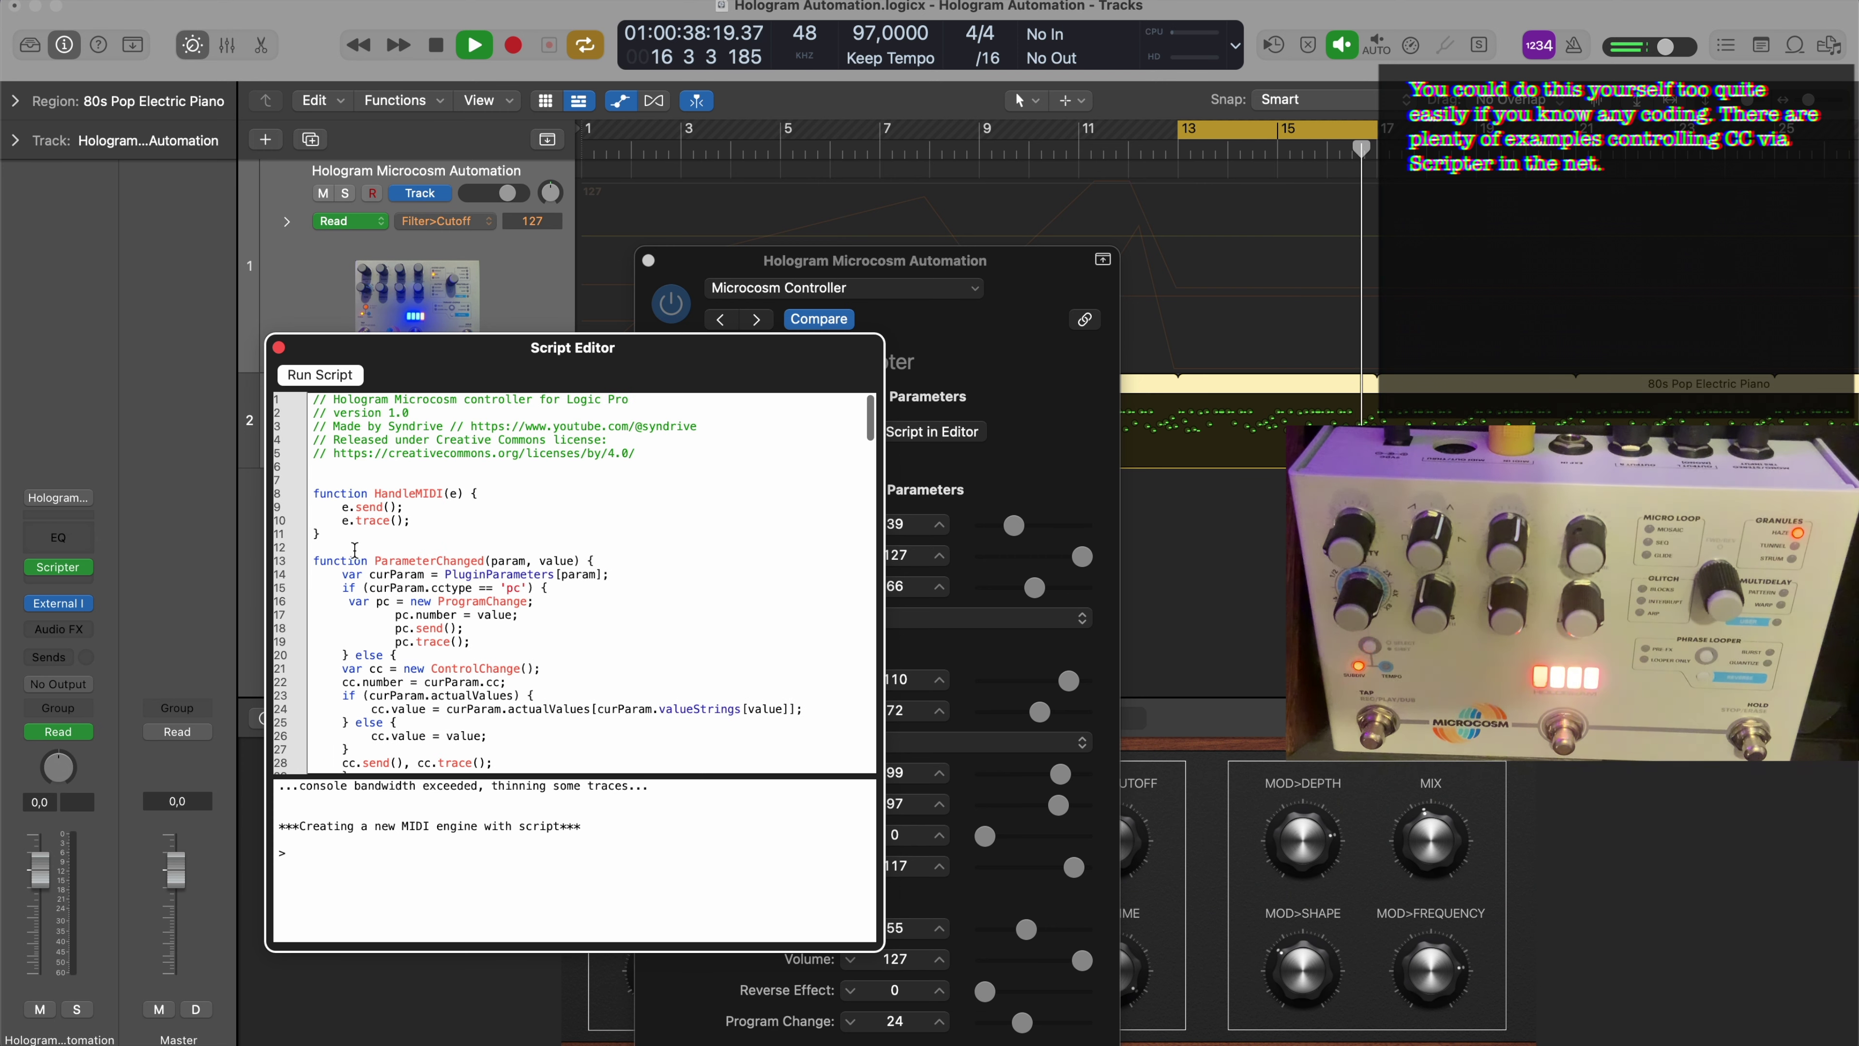
click(280, 348)
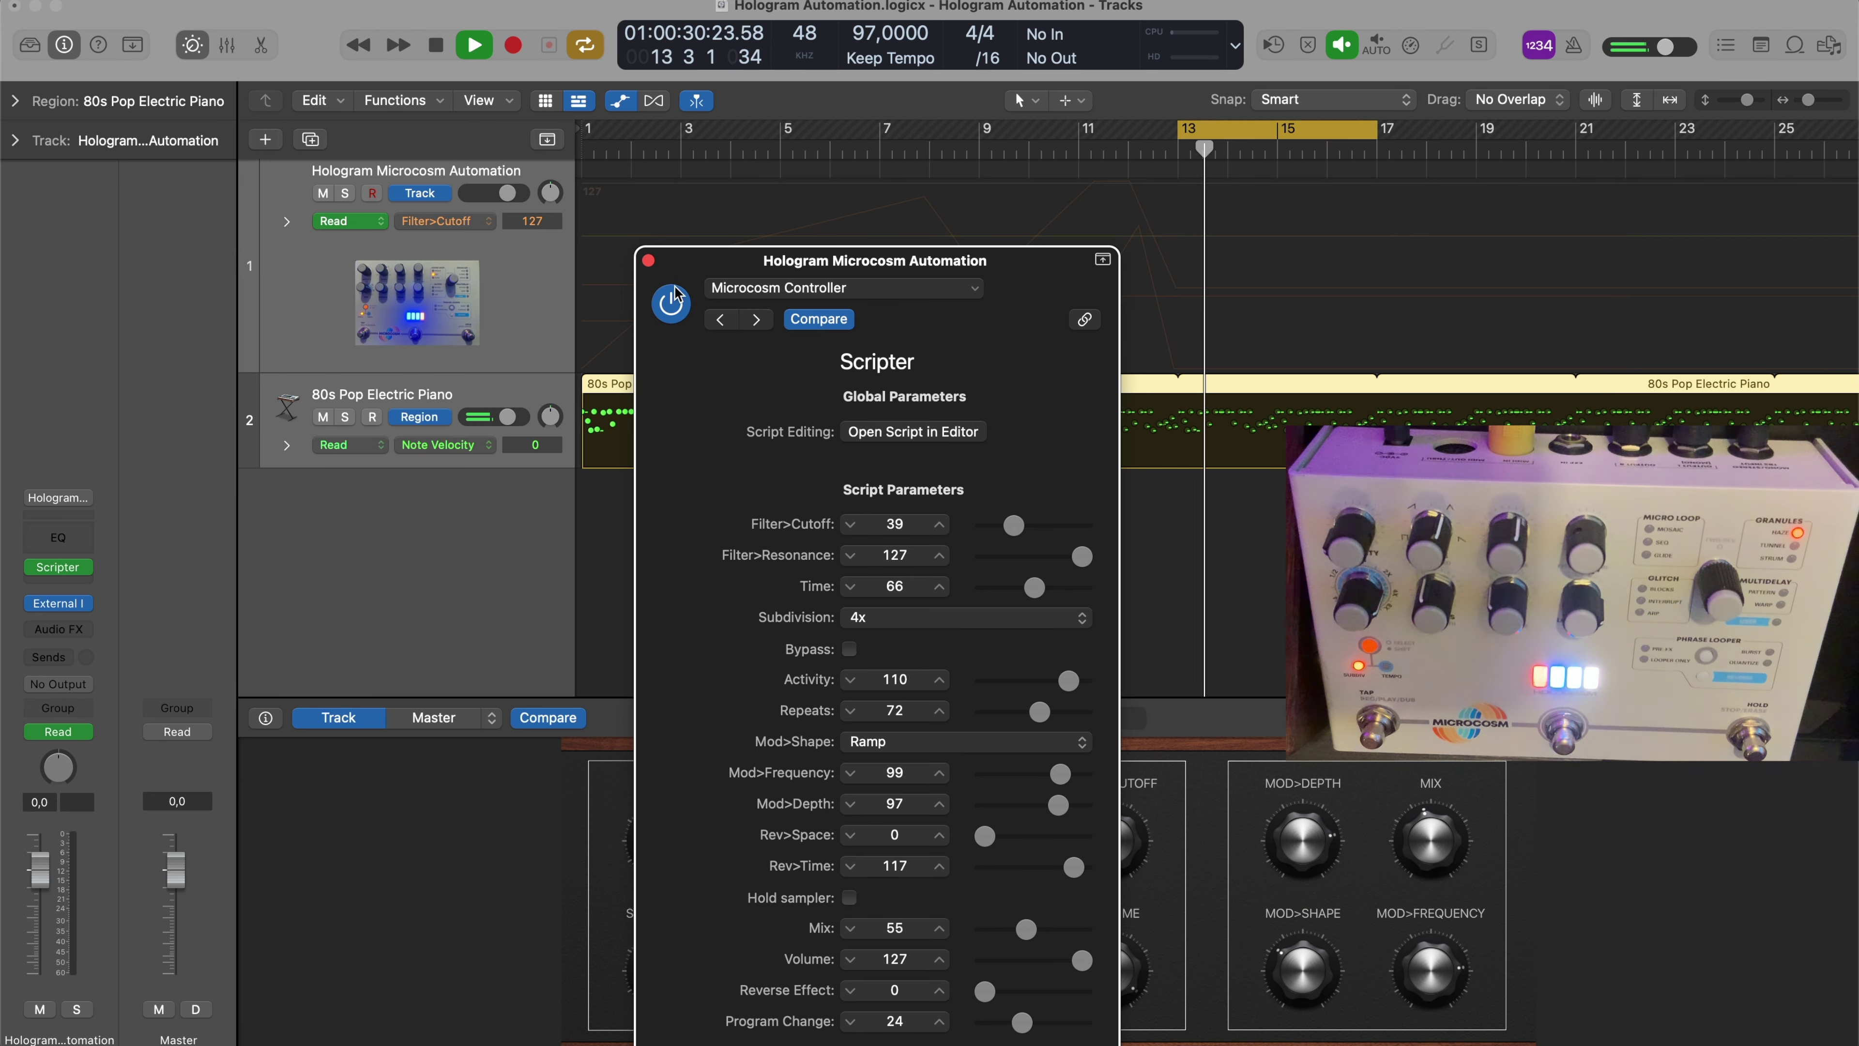
click(649, 260)
Map the Time smart control to Scripter's Time parameter and try out the knob, leaving it at about 60
click(264, 717)
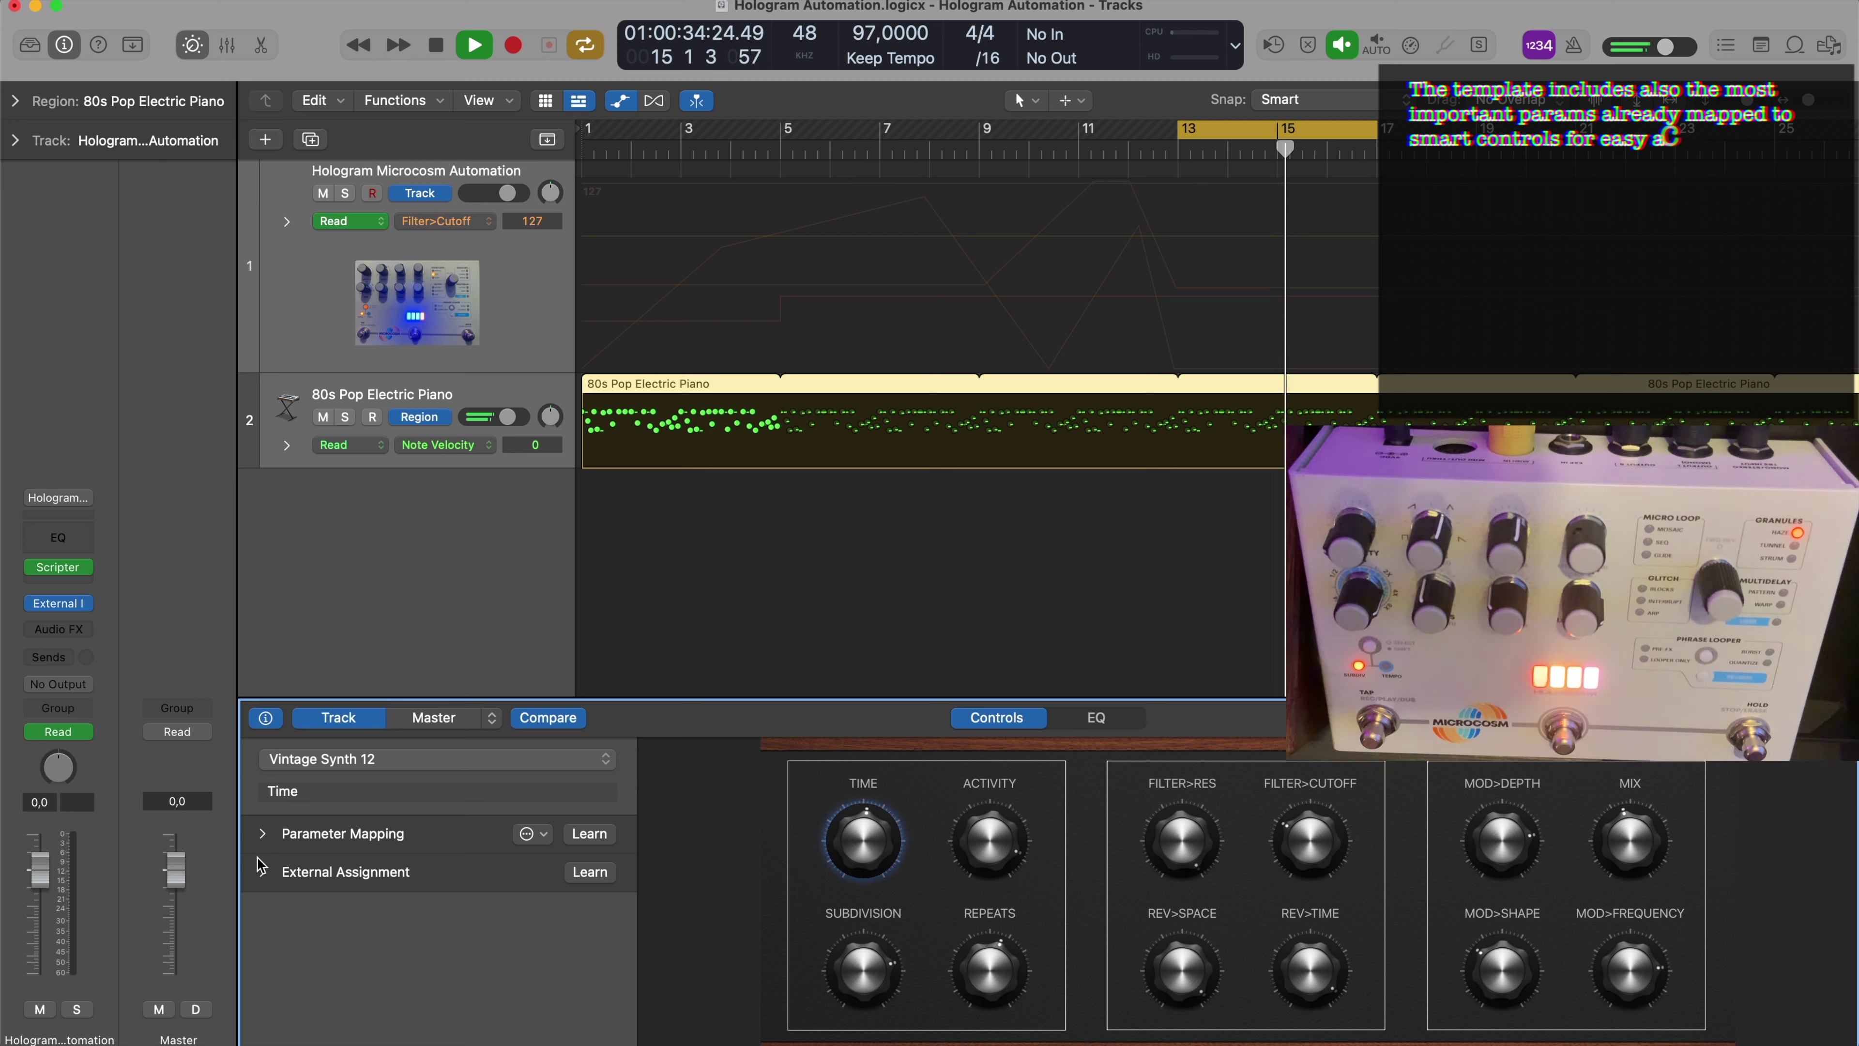
click(263, 834)
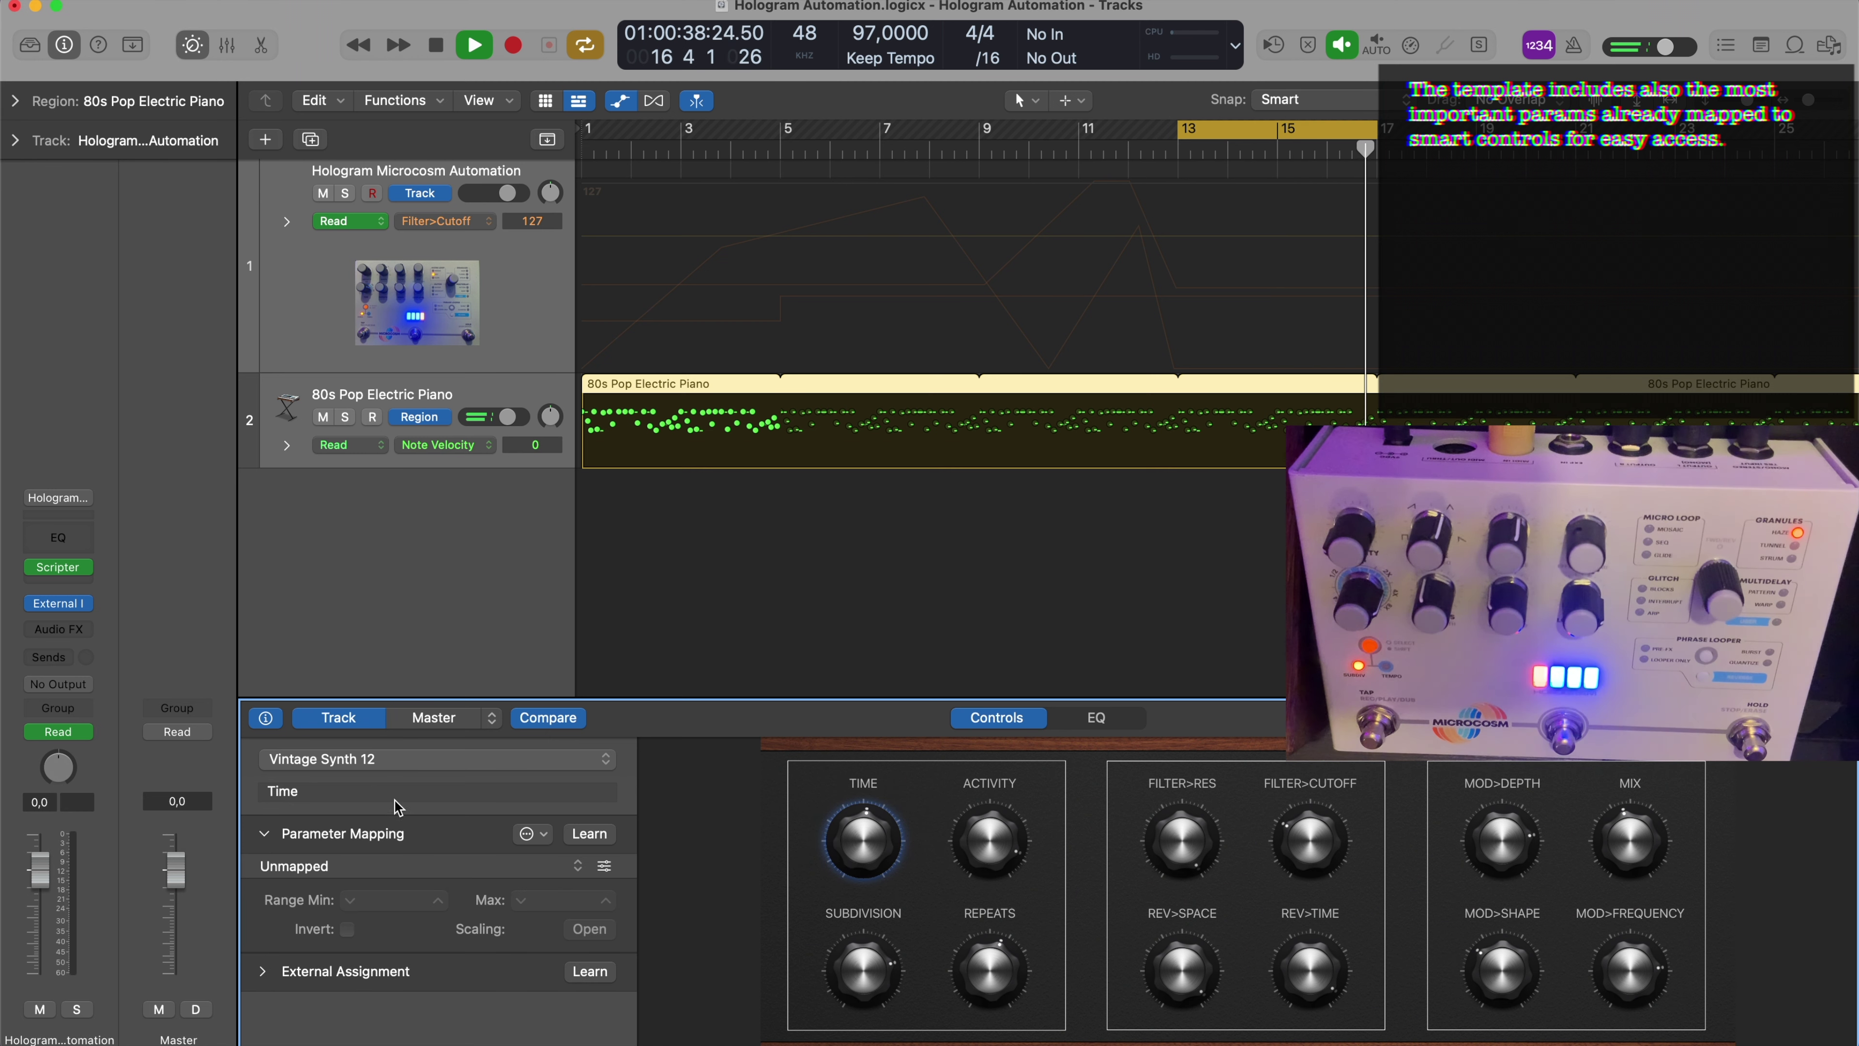
mouse_move(861, 837)
mouse_down()
mouse_move(864, 869)
mouse_move(872, 713)
mouse_move(867, 871)
mouse_up()
click(578, 866)
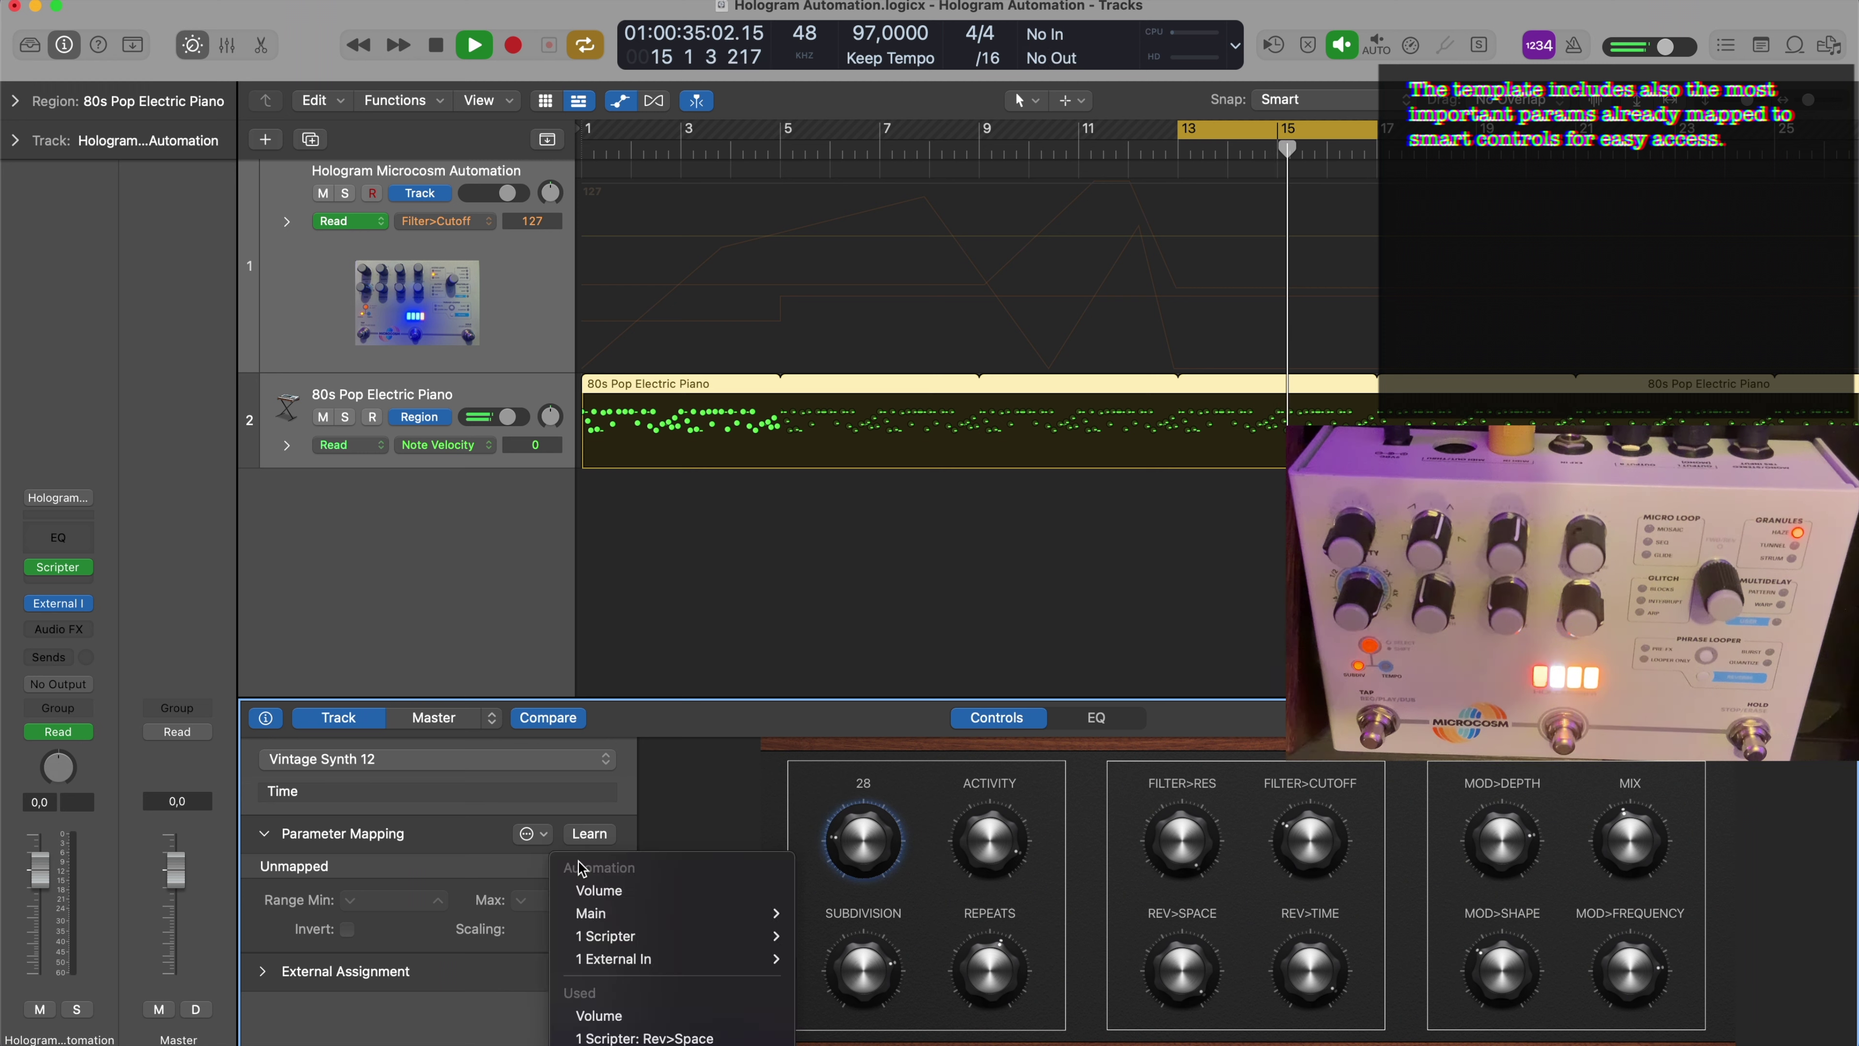
mouse_move(682, 940)
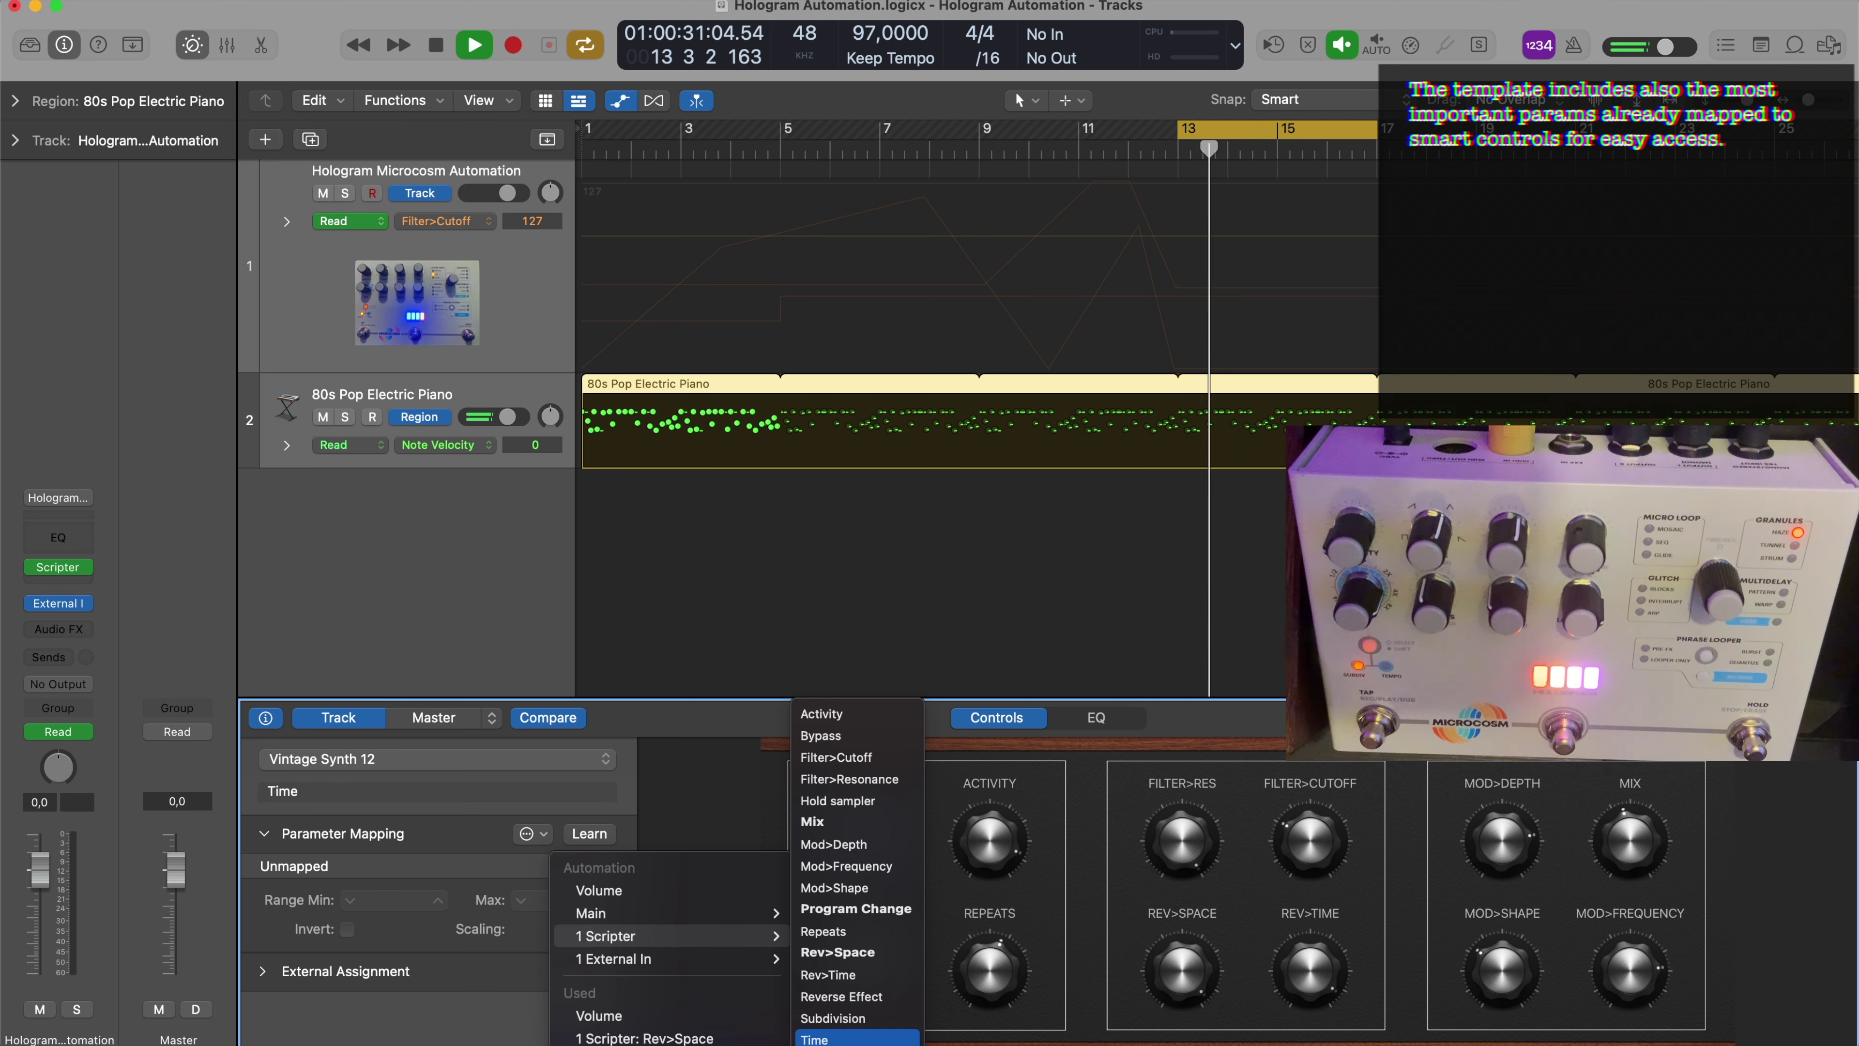
click(855, 1037)
drag(865, 848, 862, 674)
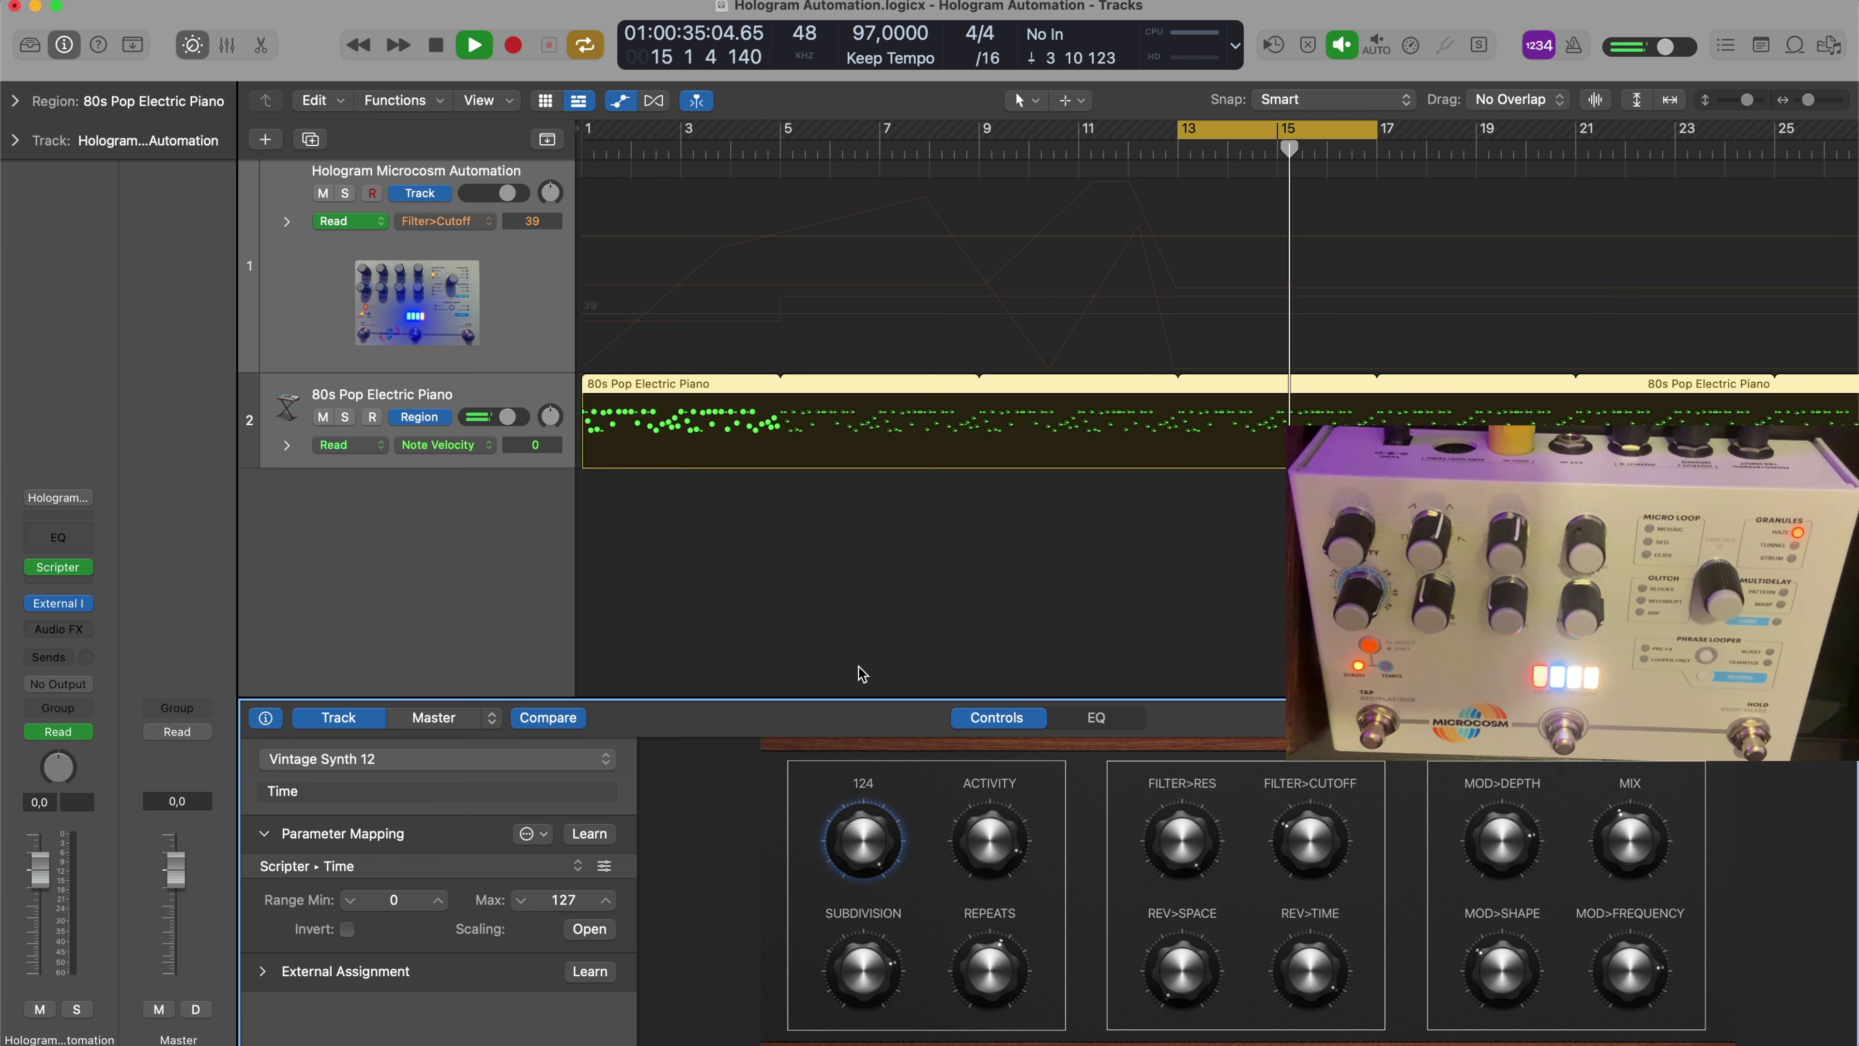
Check the parameter mappings of the Activity, Subdivision and Repeats smart controls, turning Subdivision down
click(977, 846)
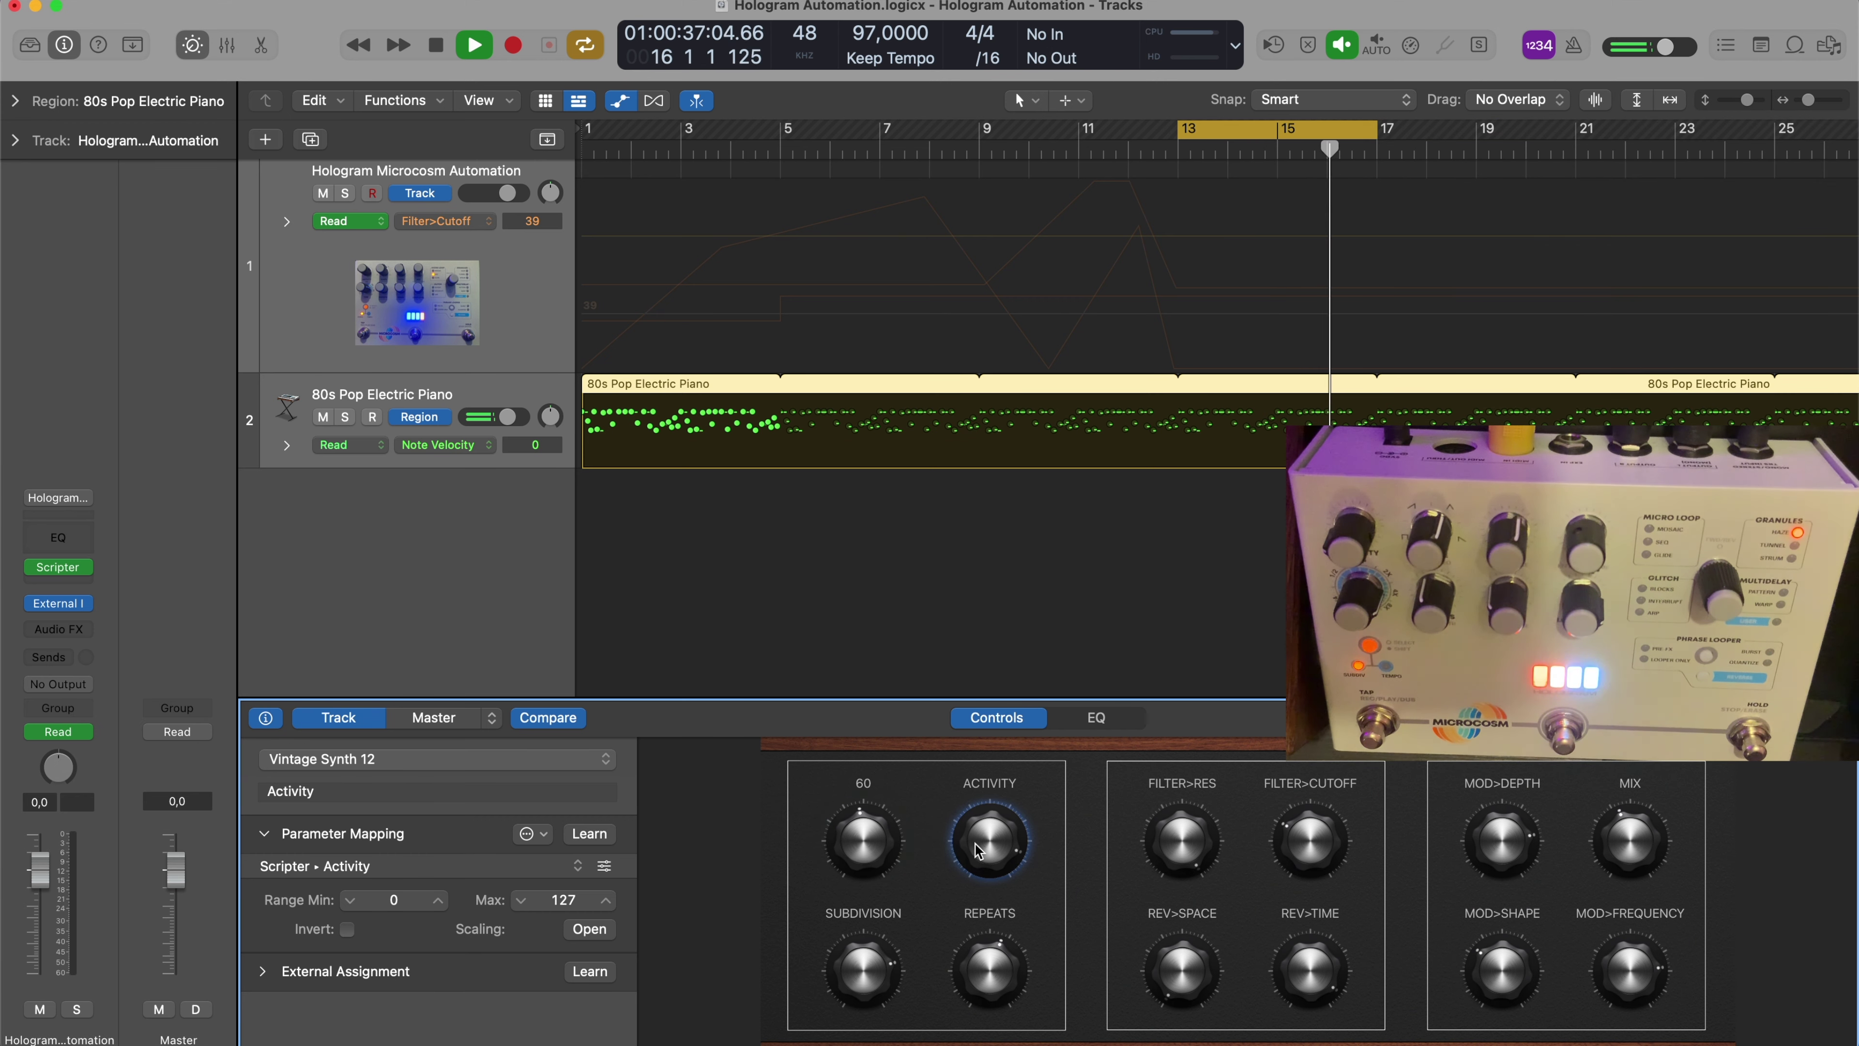
click(866, 971)
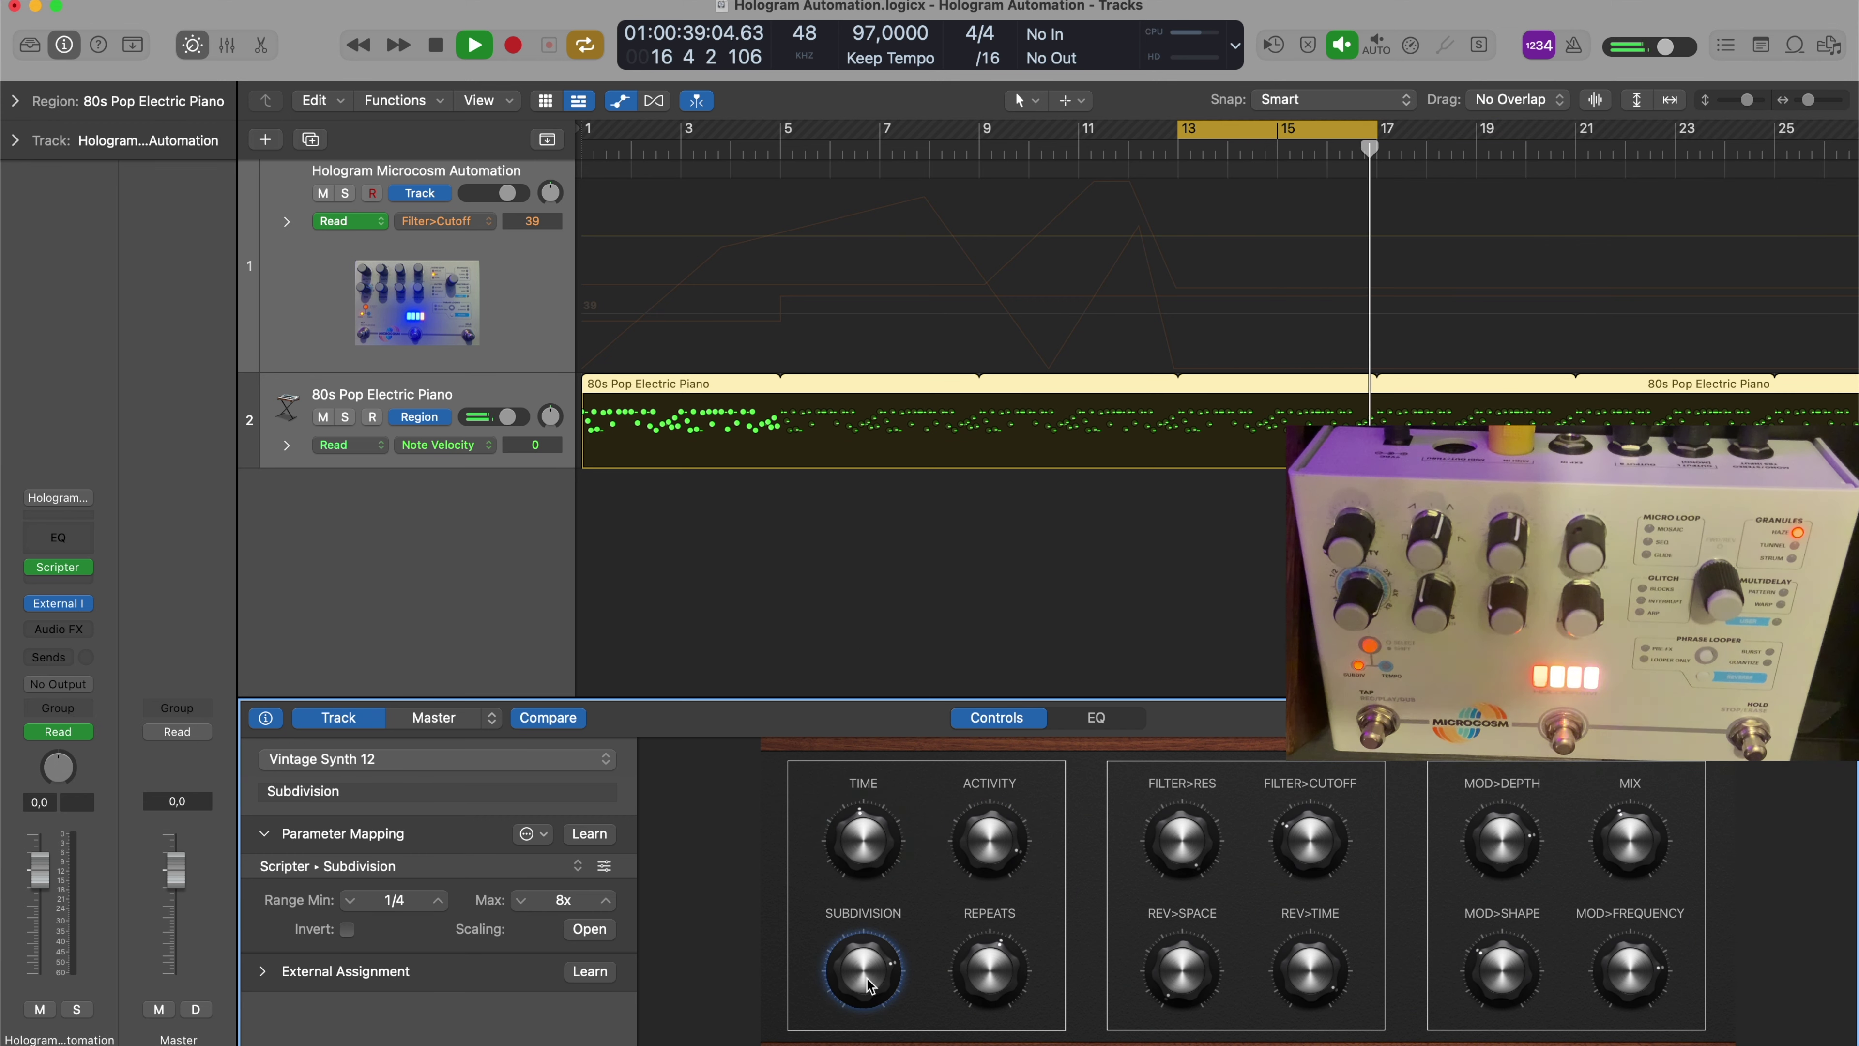
mouse_move(863, 1000)
mouse_down()
mouse_move(866, 1044)
mouse_move(866, 1023)
mouse_up()
click(989, 946)
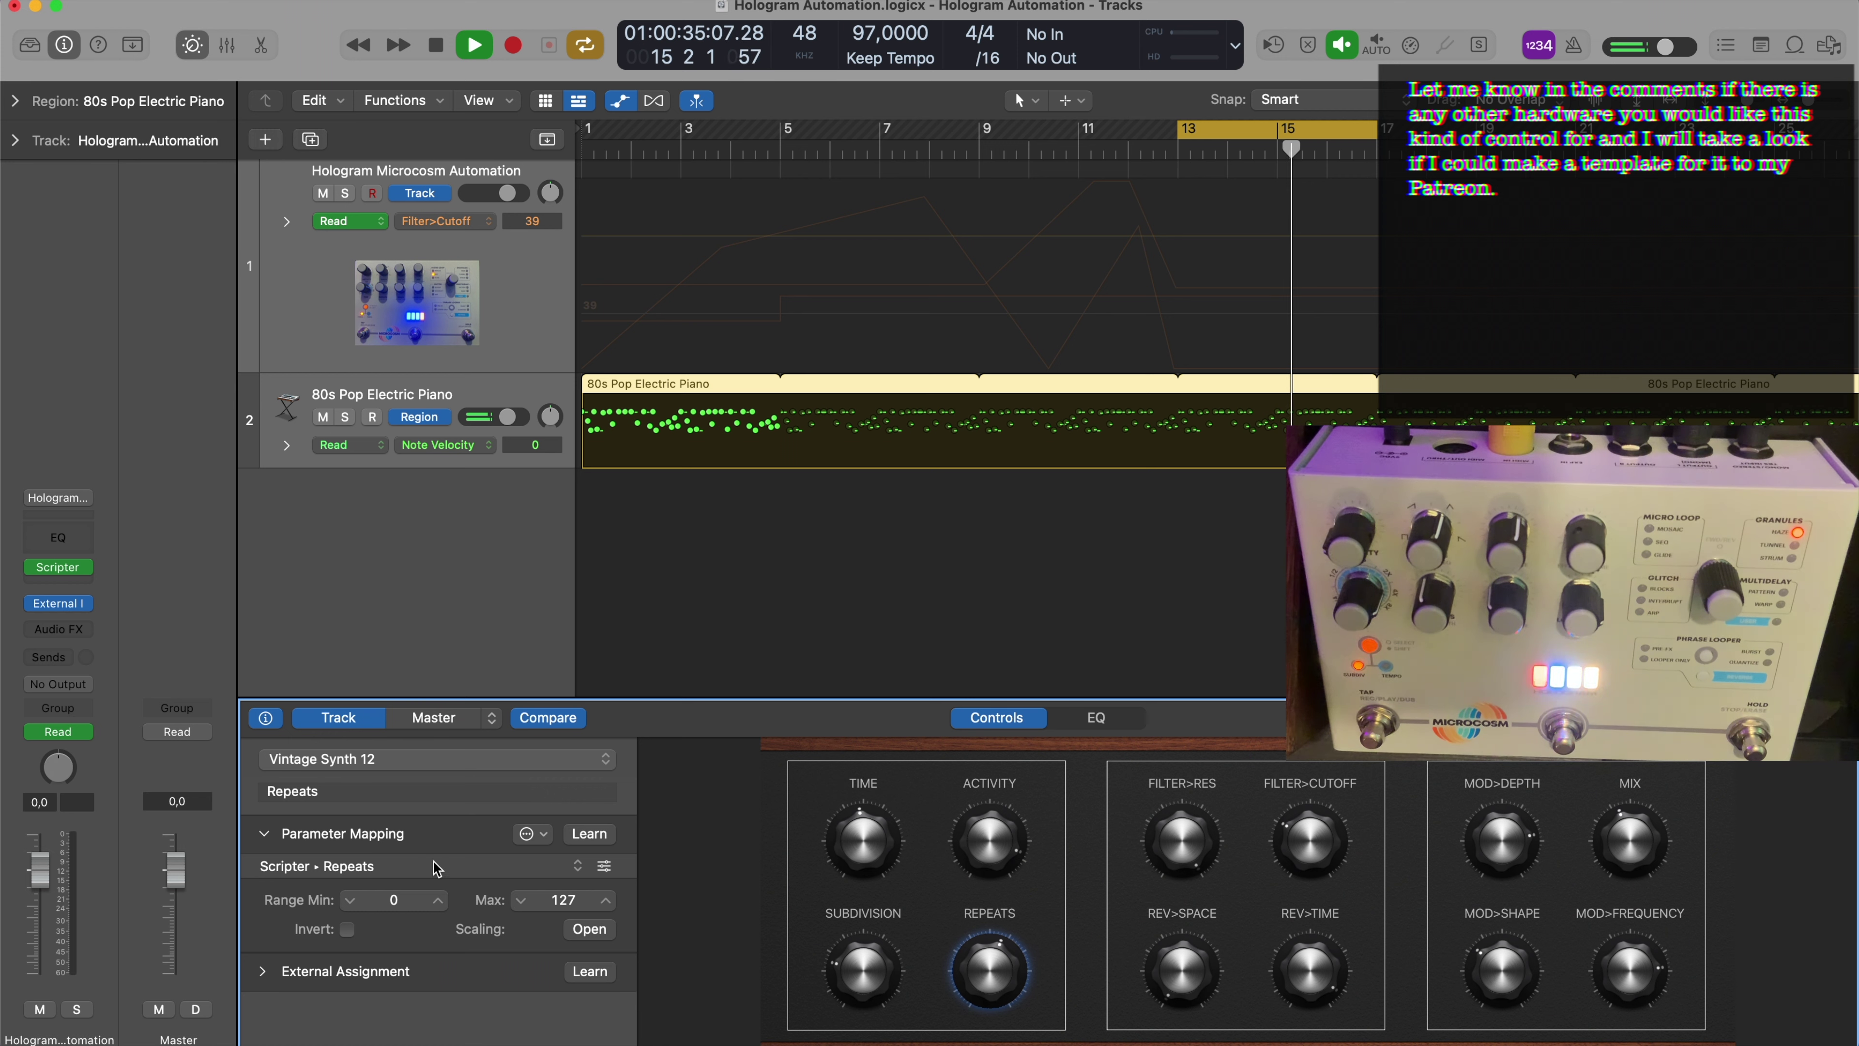
Set the Filter>Res smart control to about 56 and Filter>Cutoff to about 99, checking their parameter mappings
click(1186, 840)
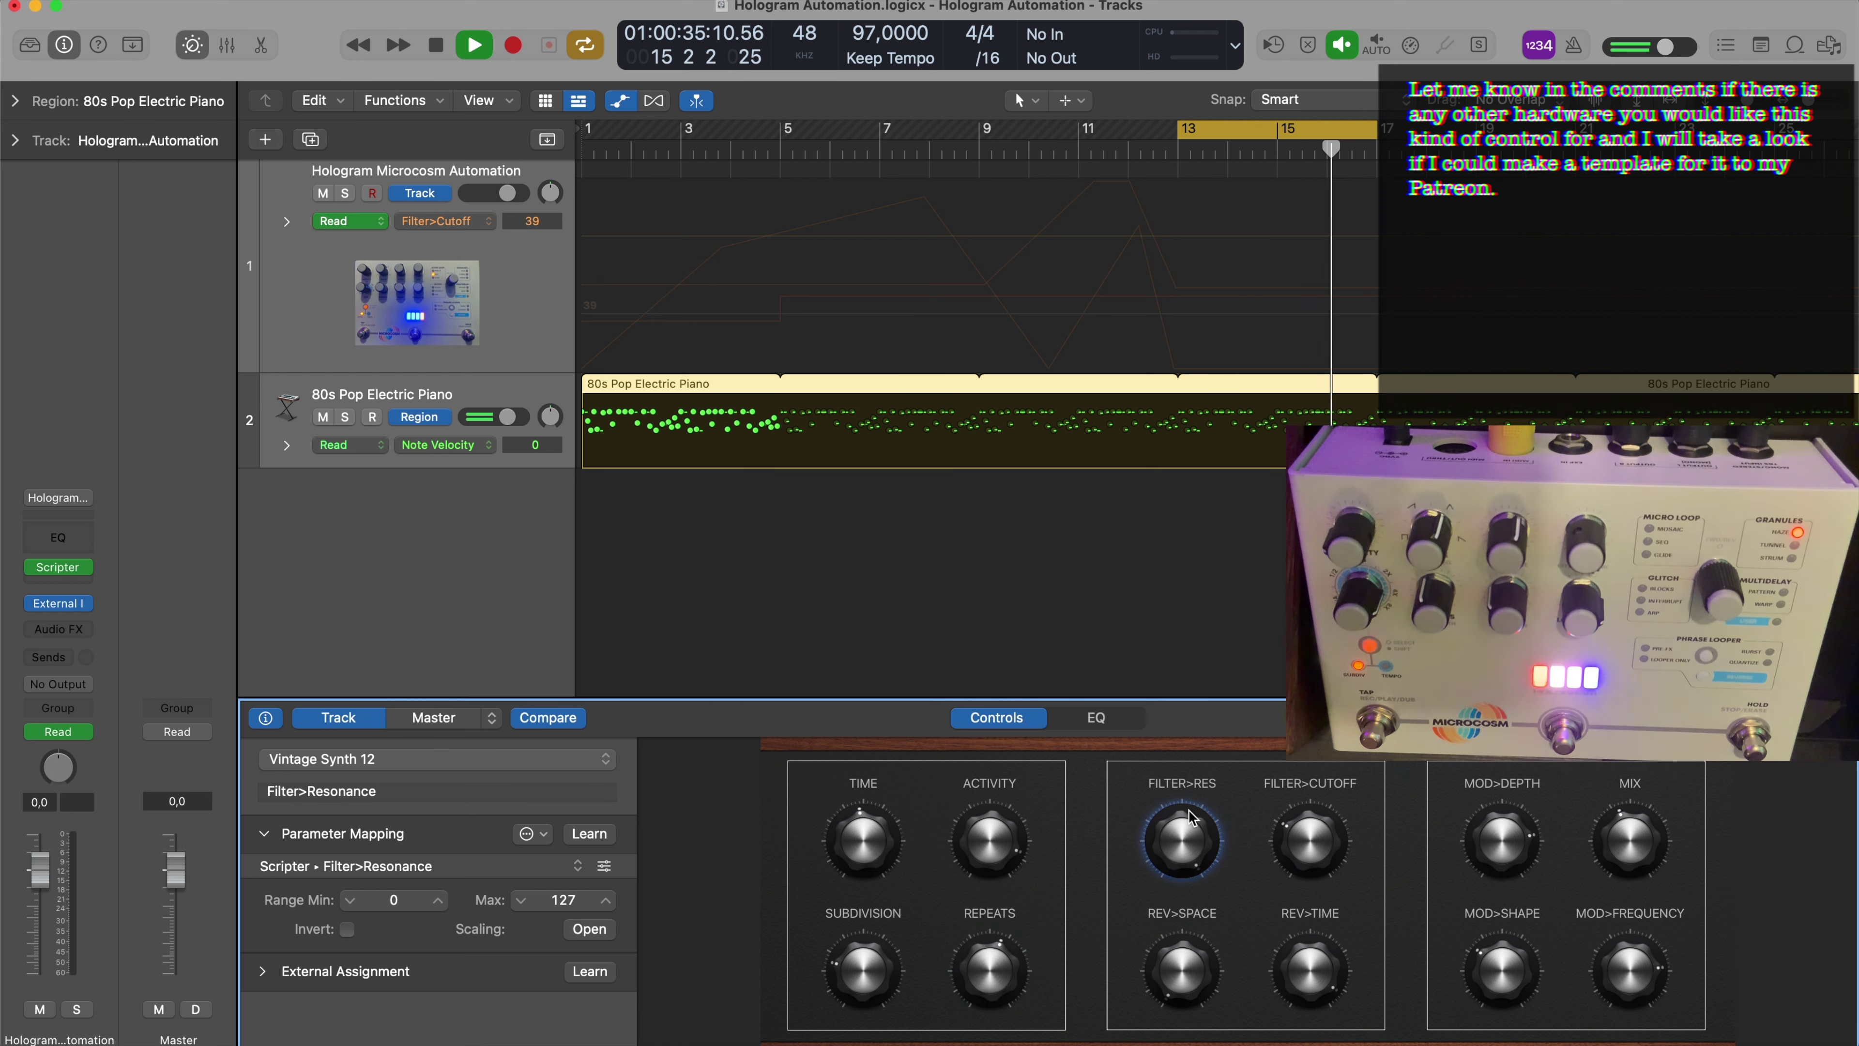
drag(1195, 873, 1184, 978)
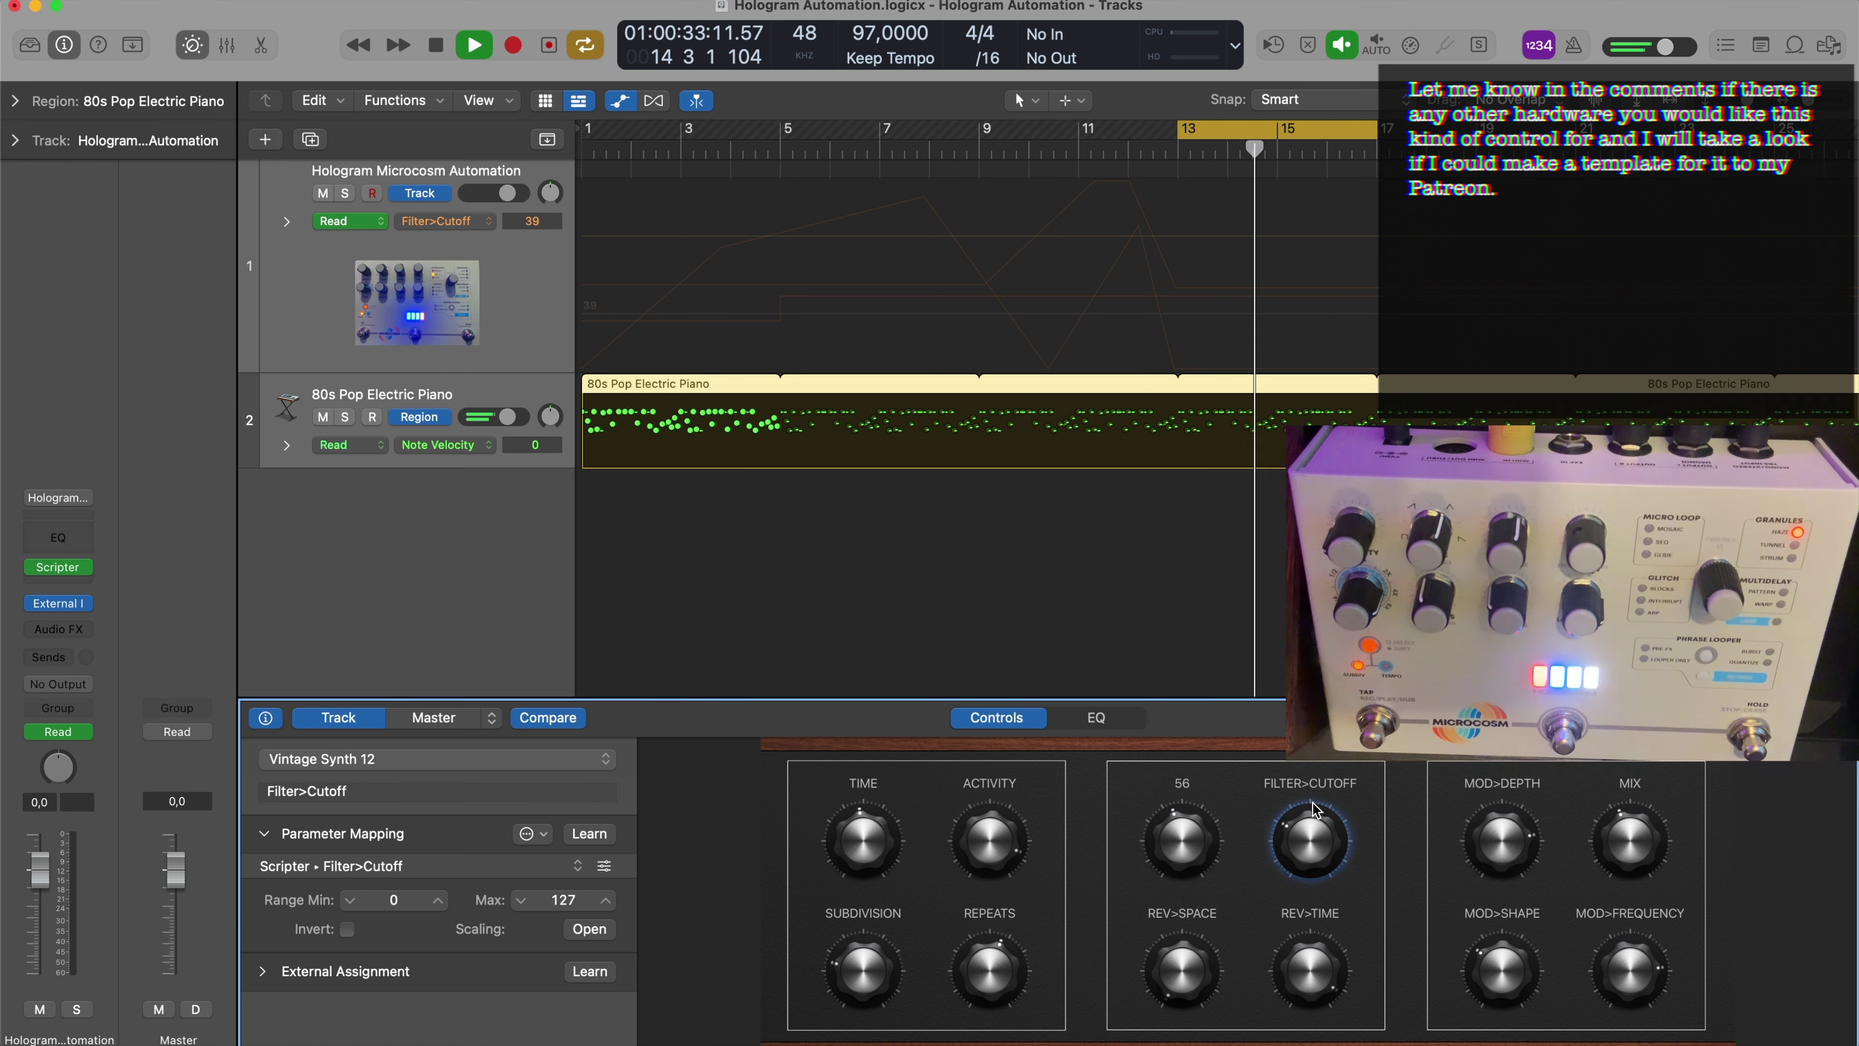
drag(1315, 855, 1301, 768)
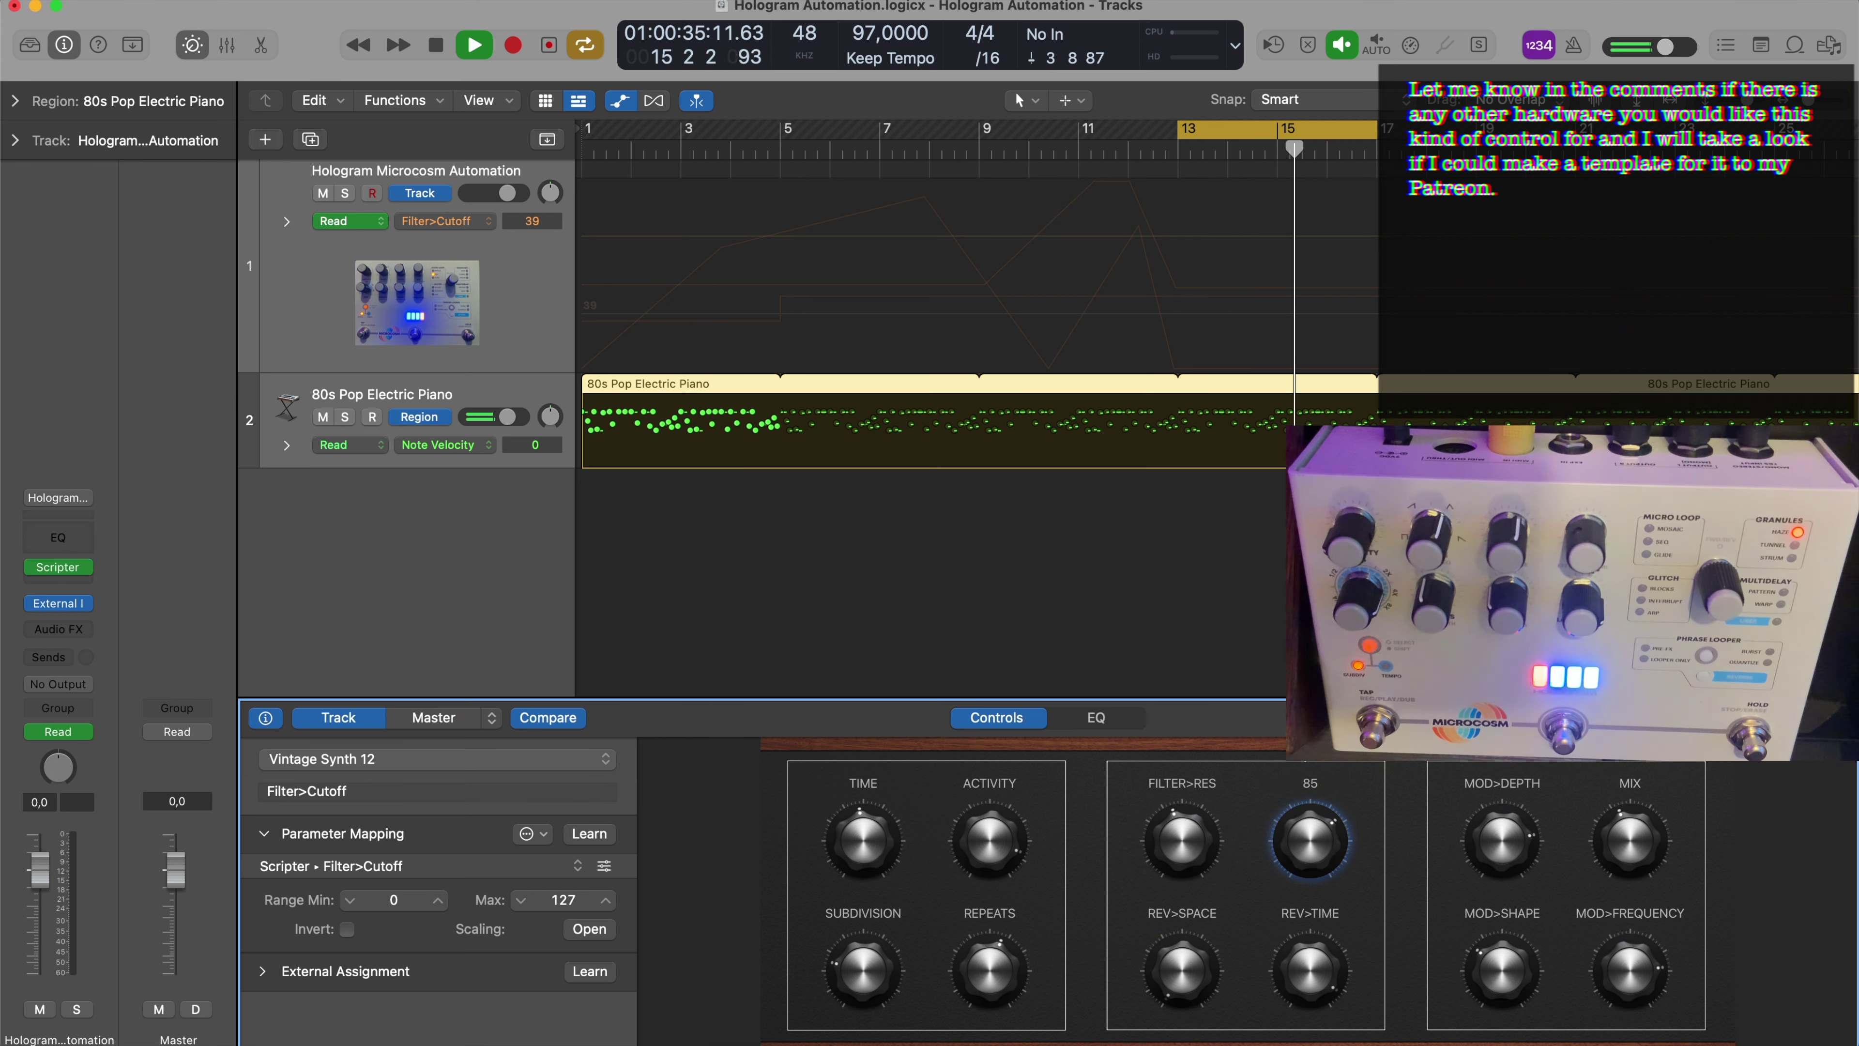
click(1189, 789)
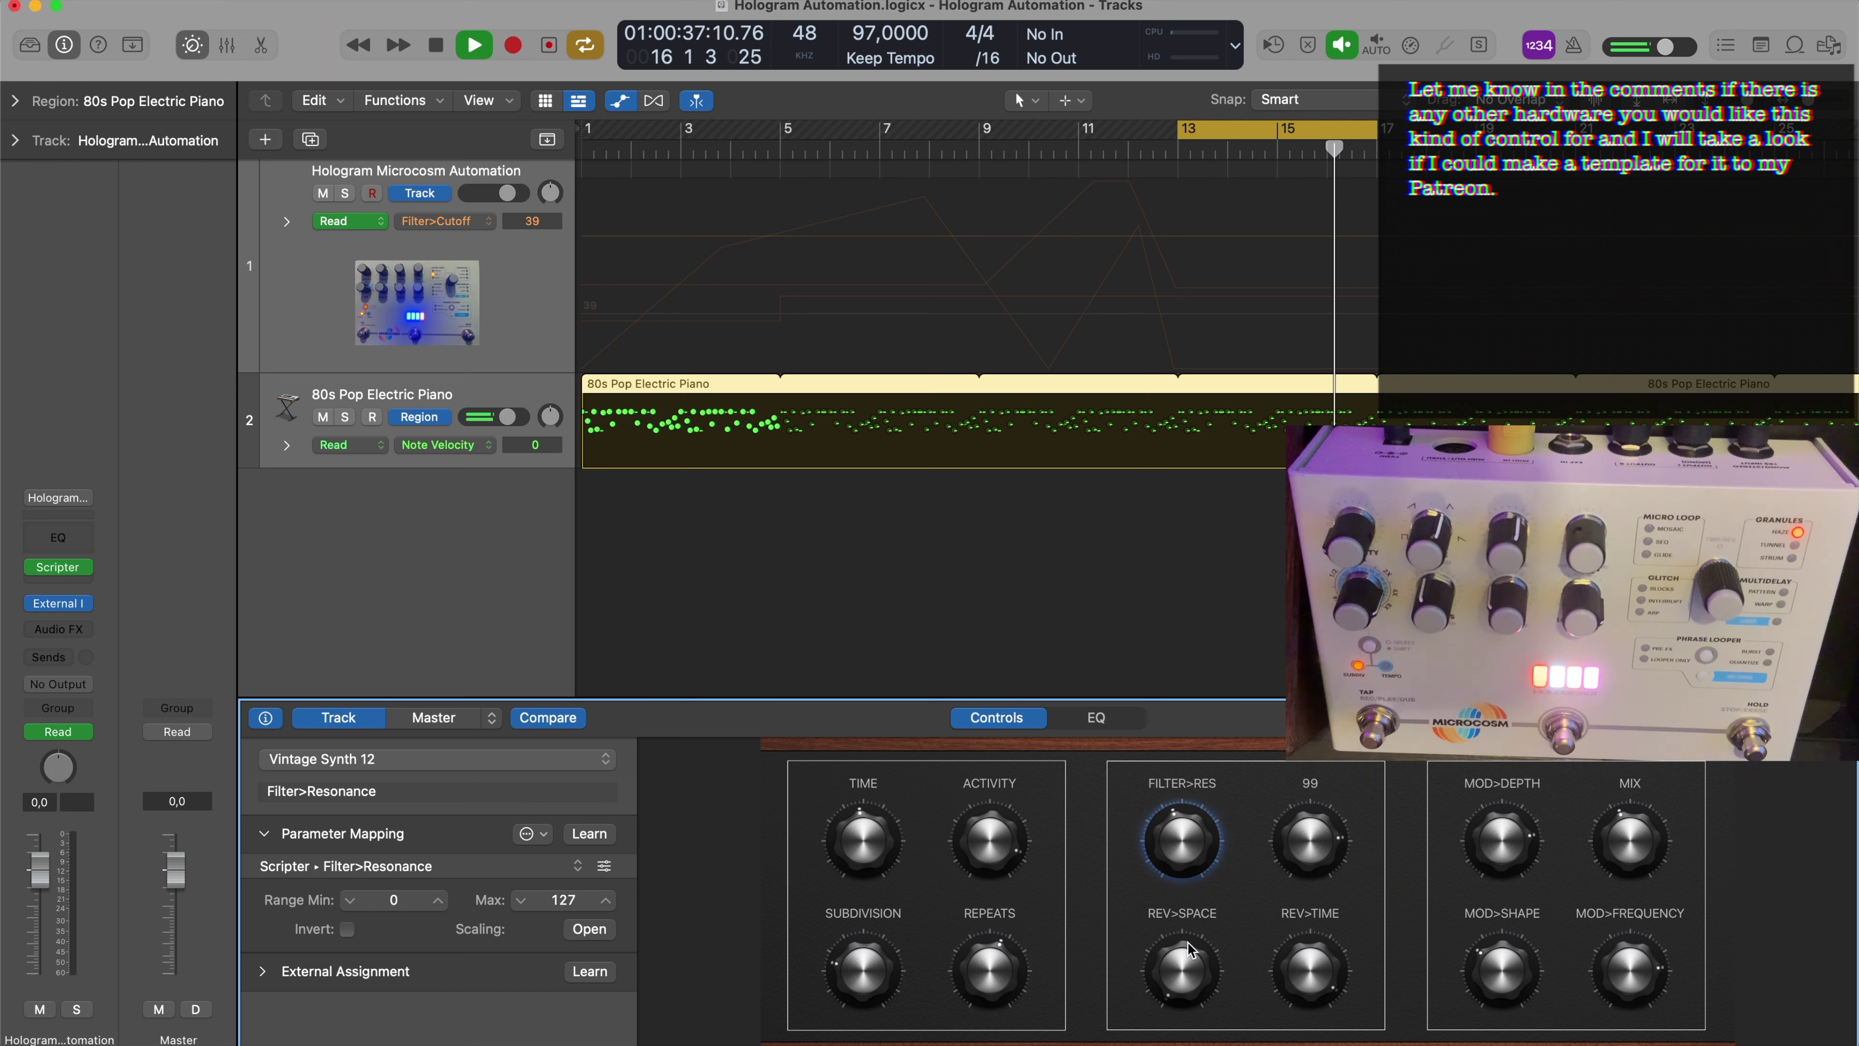
Set the reverb smart controls to Rev>Space about 62 and Rev>Time about 65, and Mod>Depth to about 52
drag(1185, 974, 1179, 852)
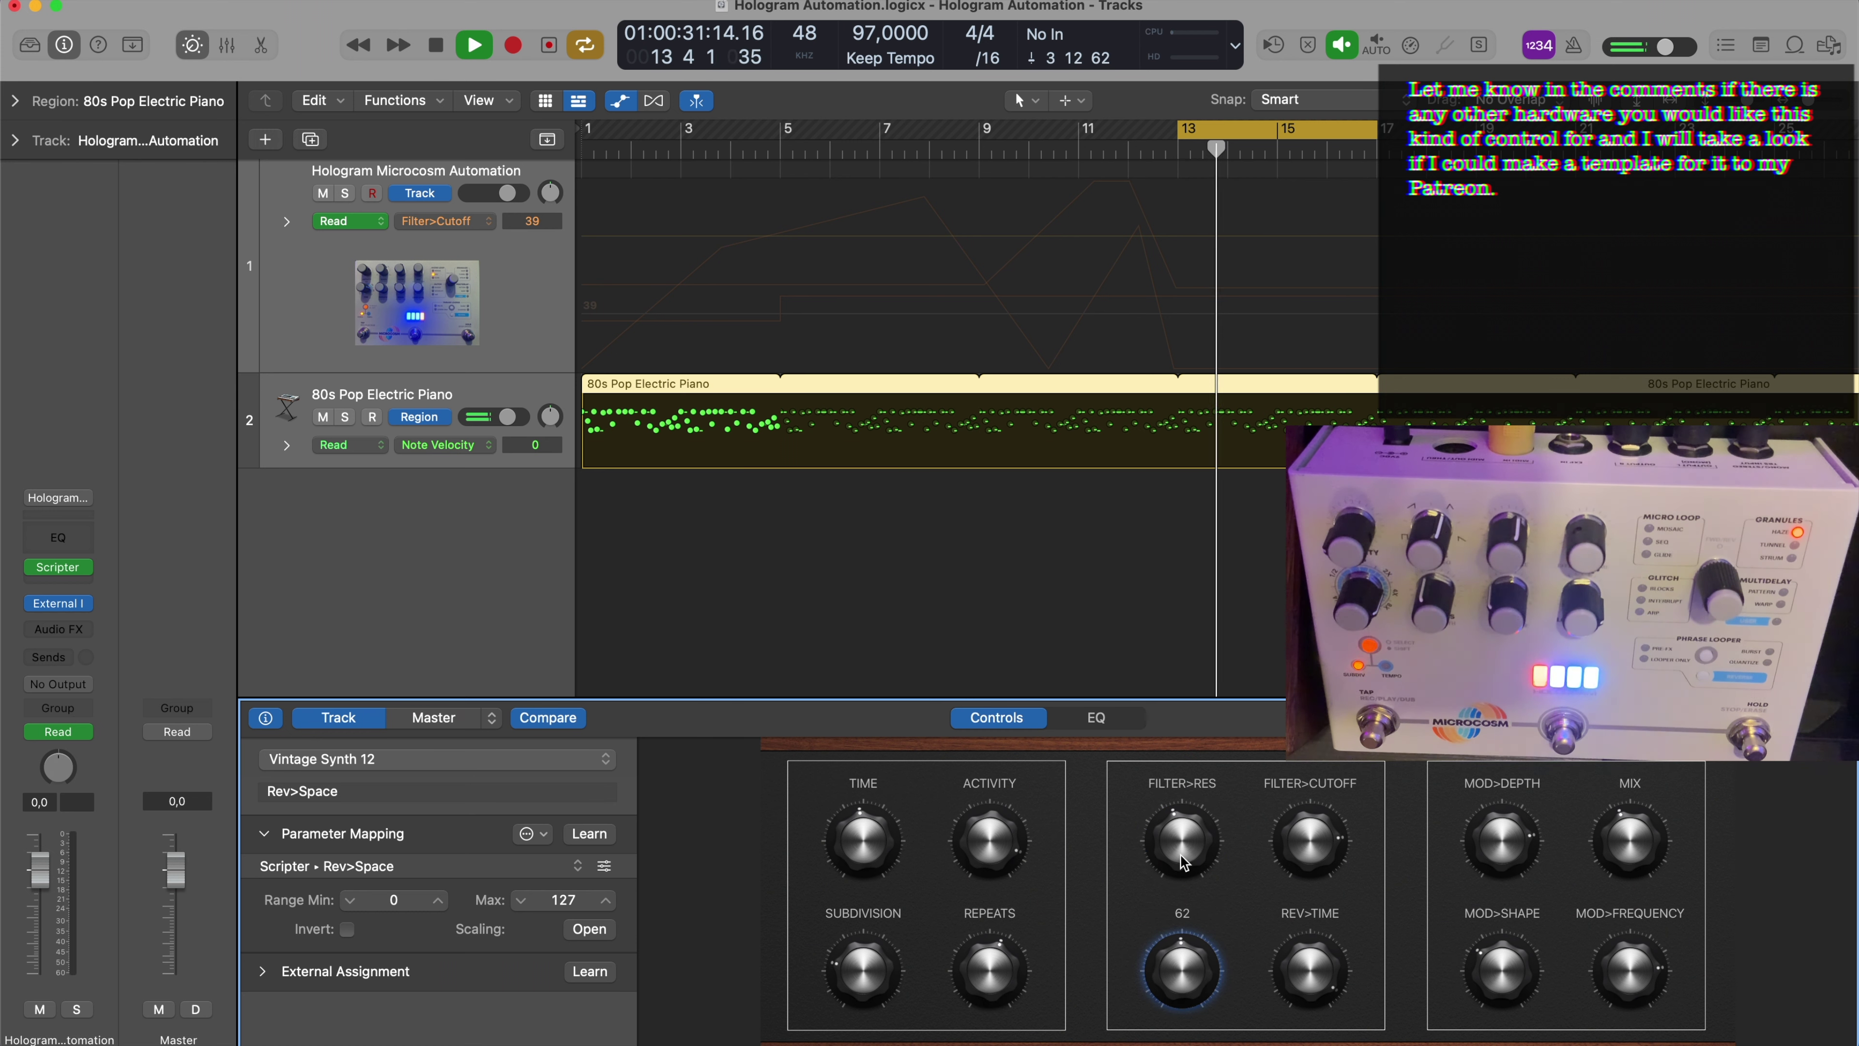
drag(1301, 974, 1301, 1036)
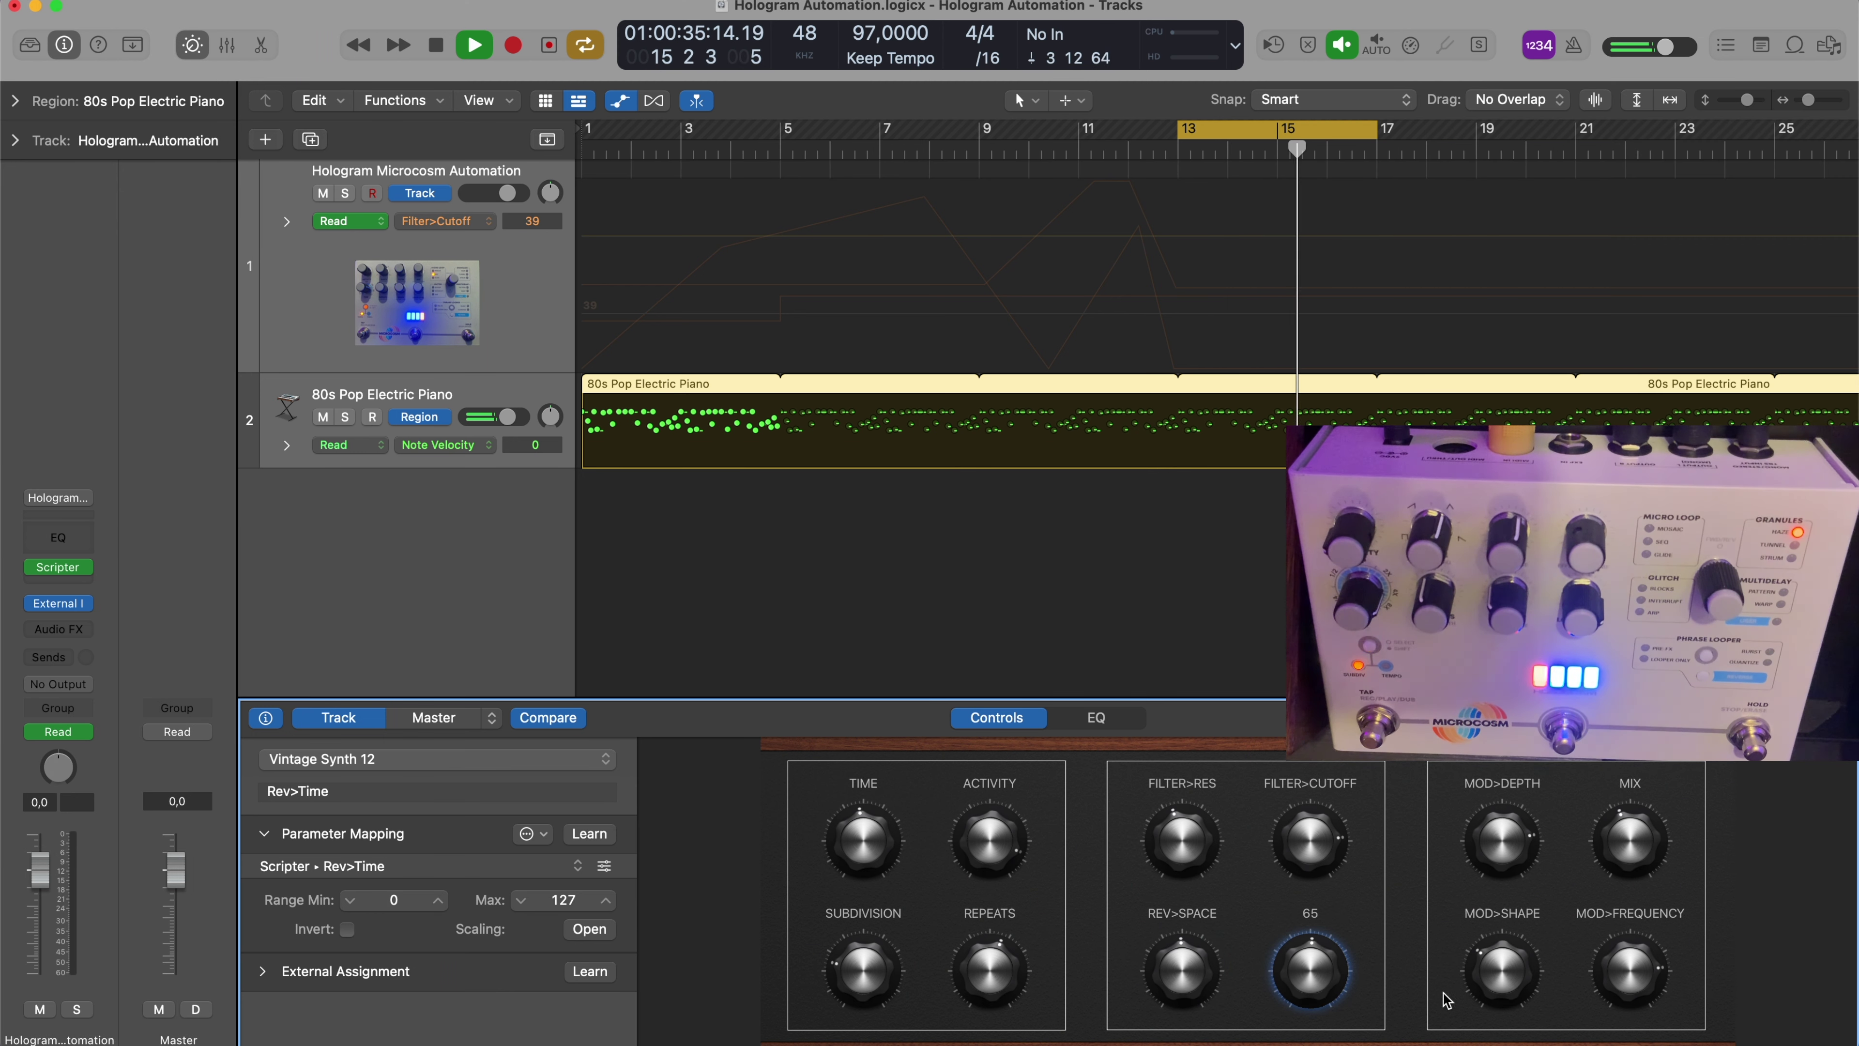
click(1511, 856)
drag(1511, 855, 1515, 952)
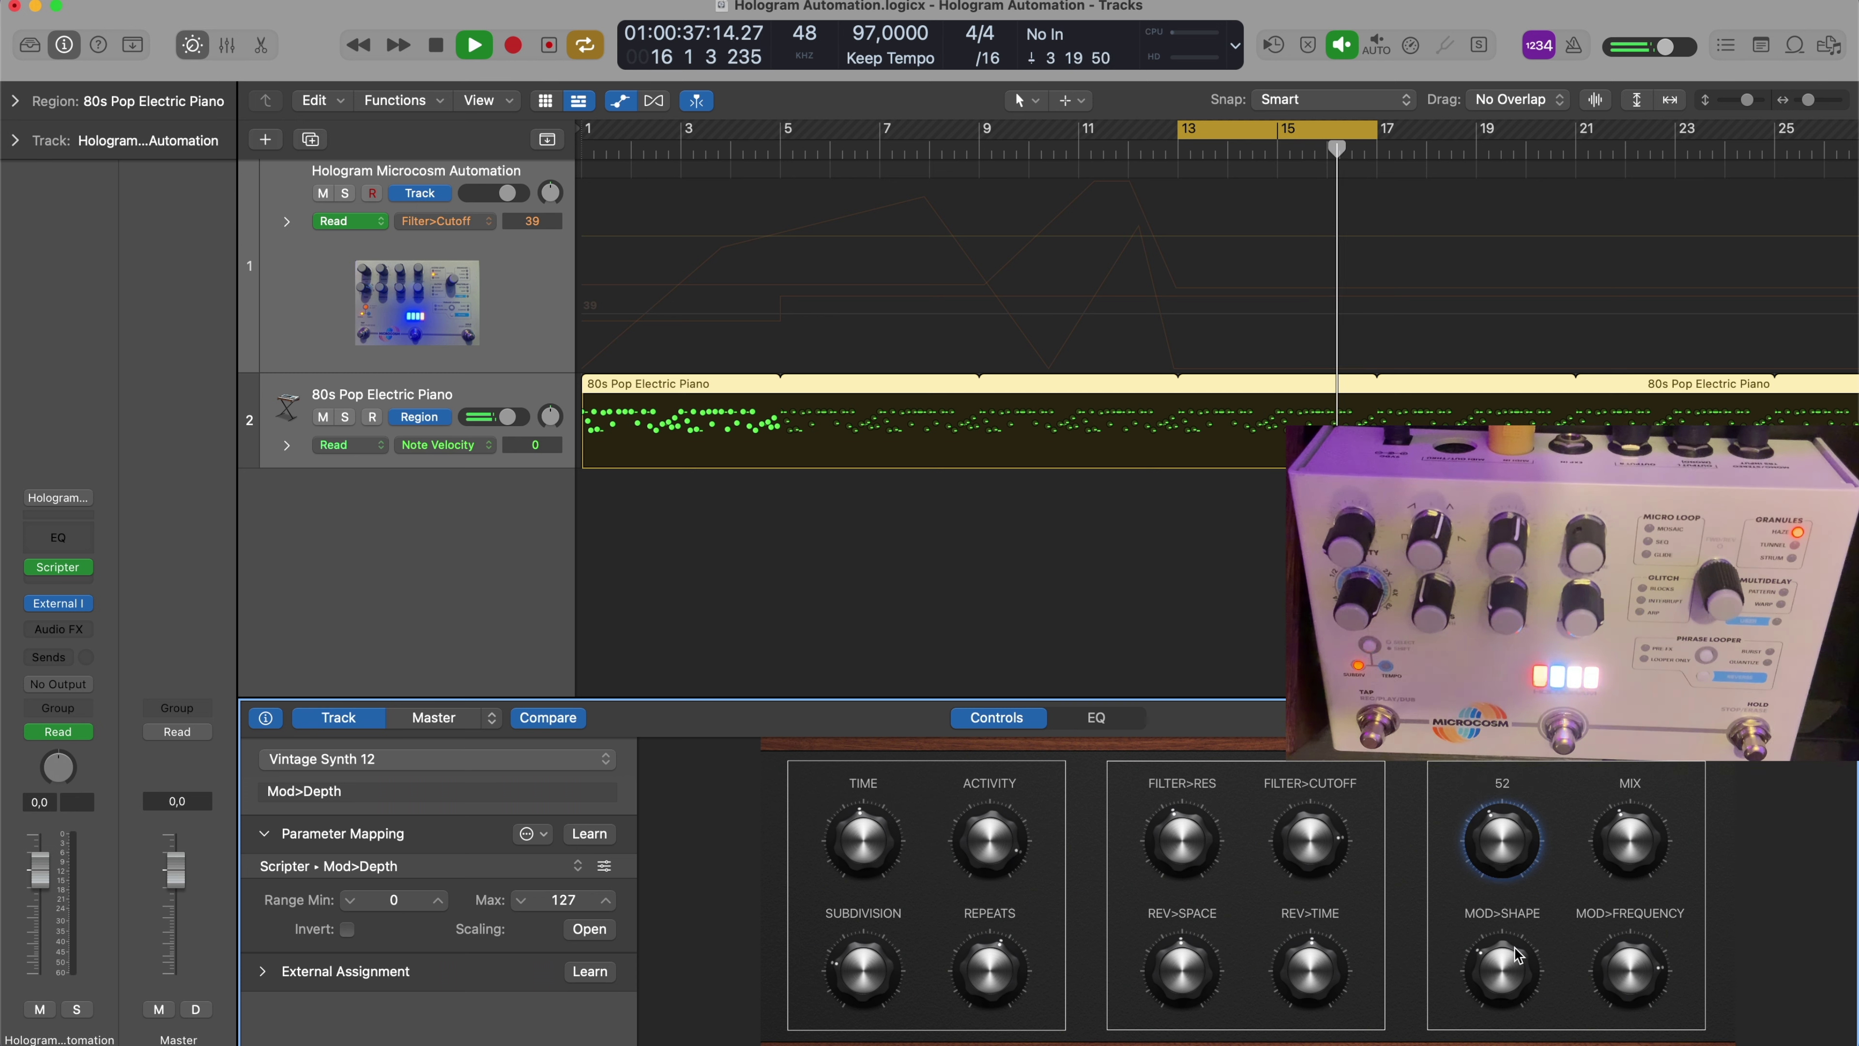
Set the Mod>Frequency smart control to about 64 and try out the Program Change slider in the Scripter plug-in
click(1630, 970)
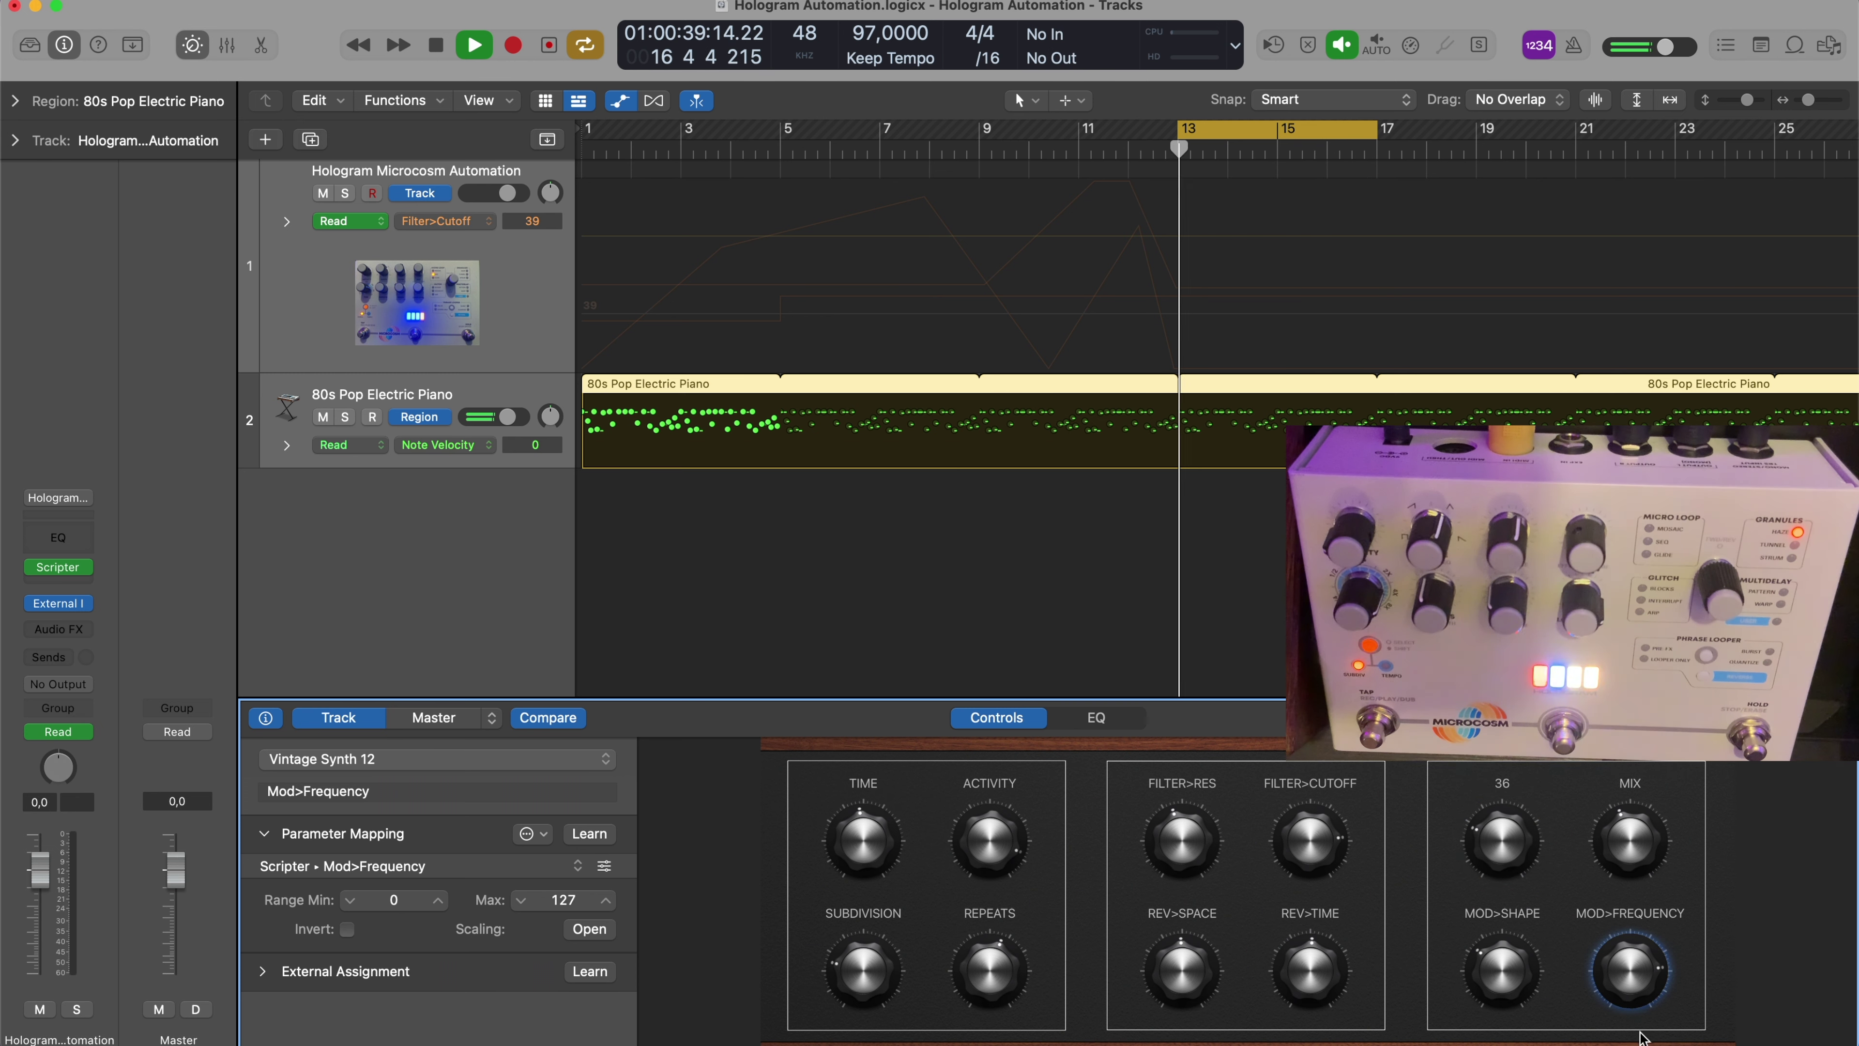
drag(1630, 970, 1634, 1040)
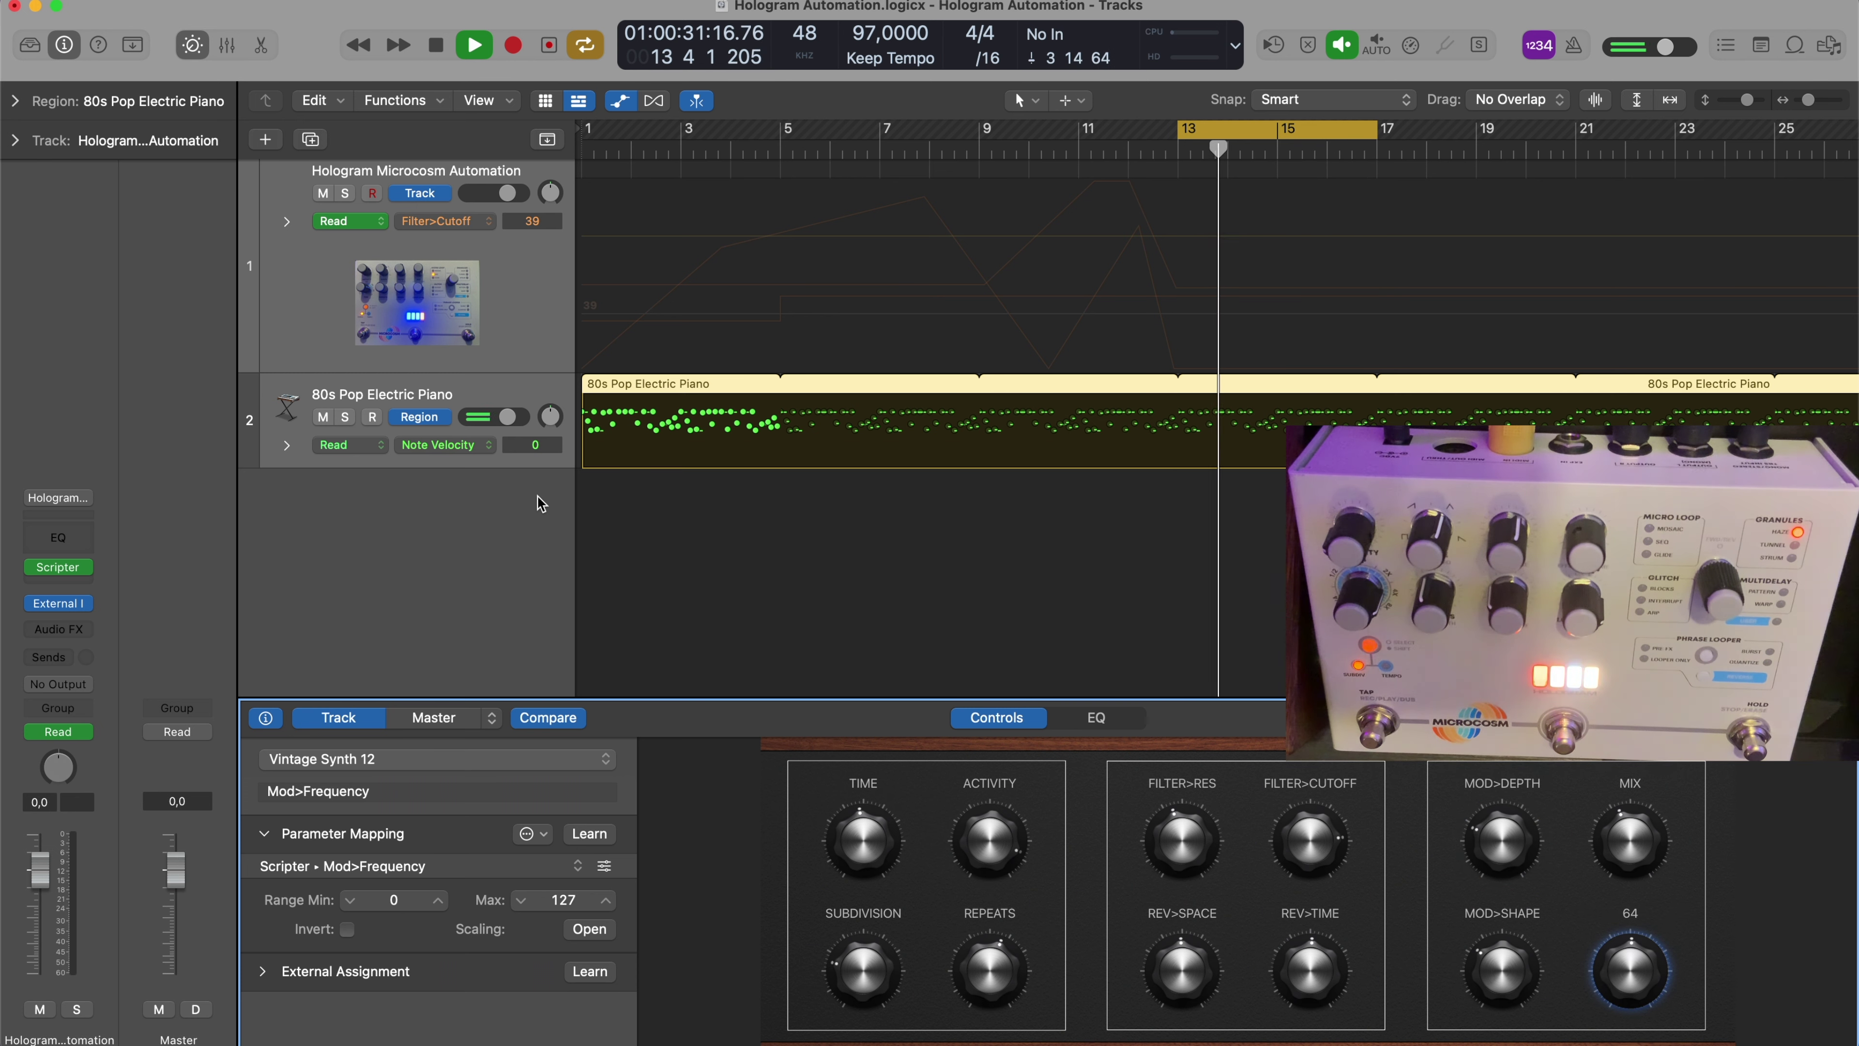
click(57, 567)
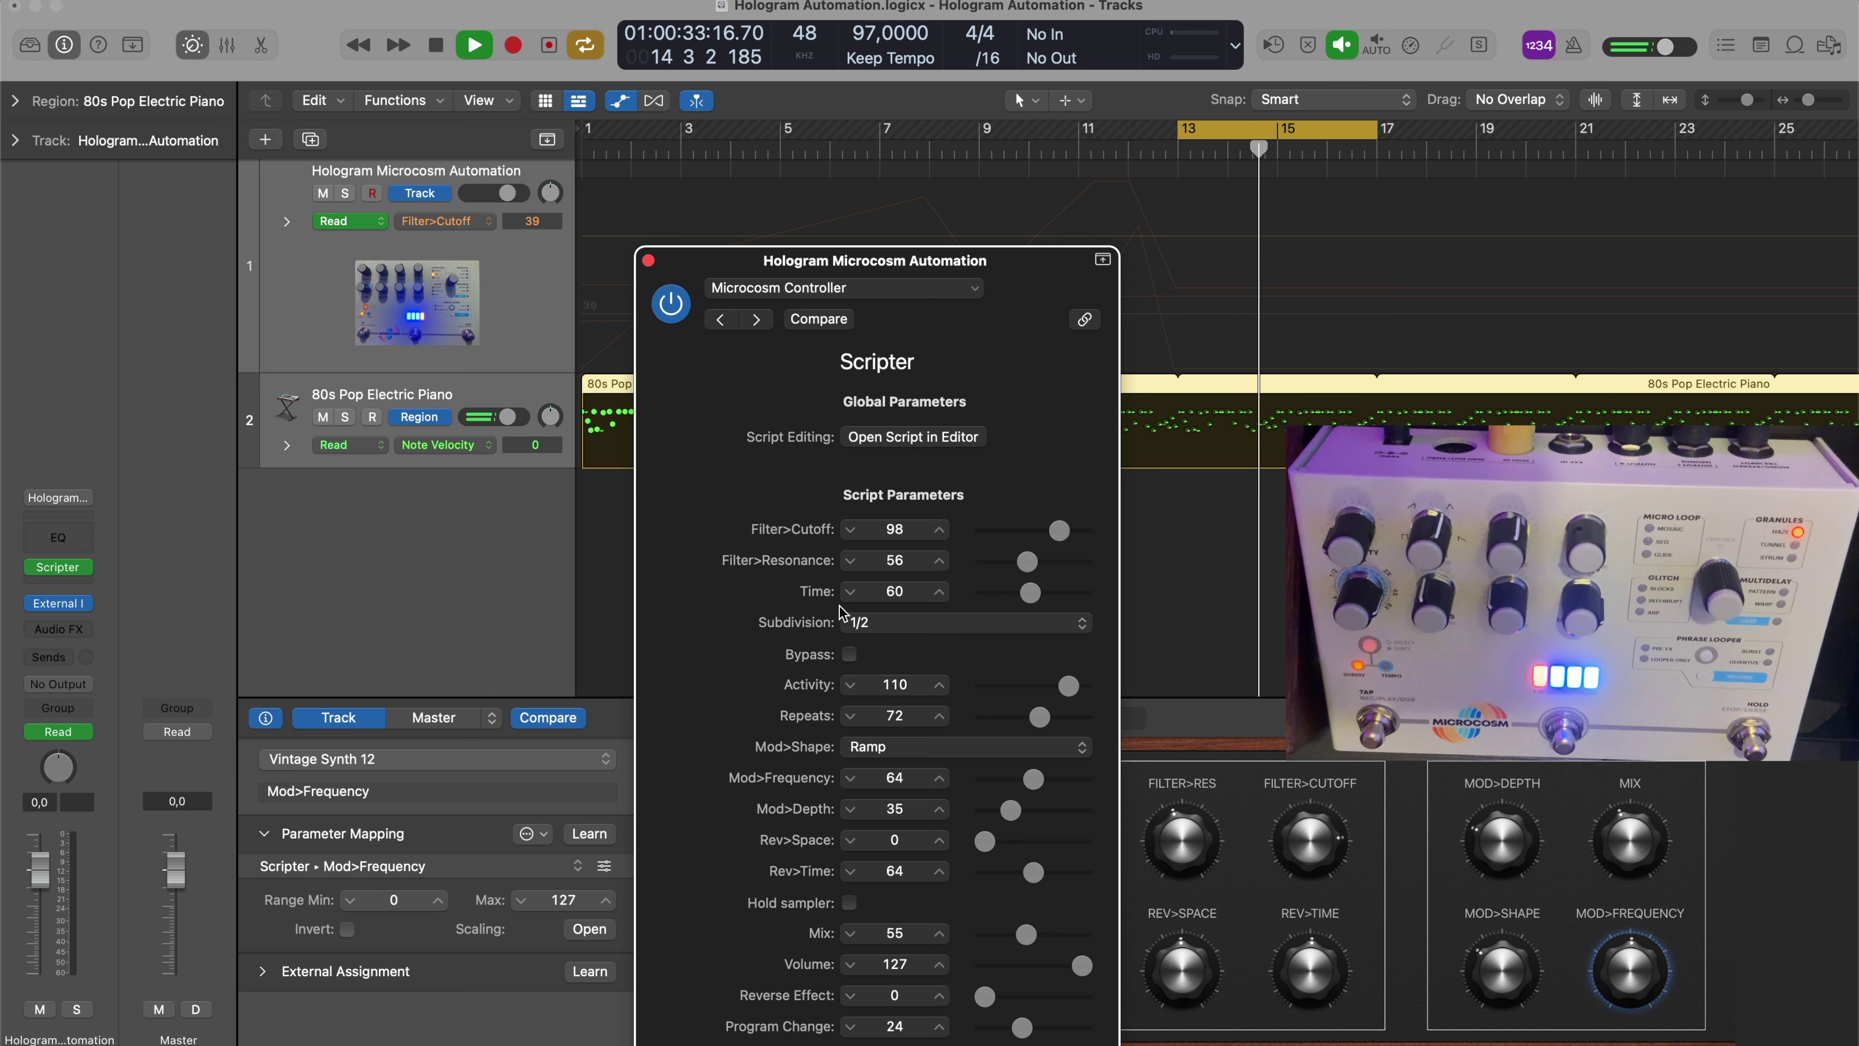
drag(1022, 1027, 988, 1030)
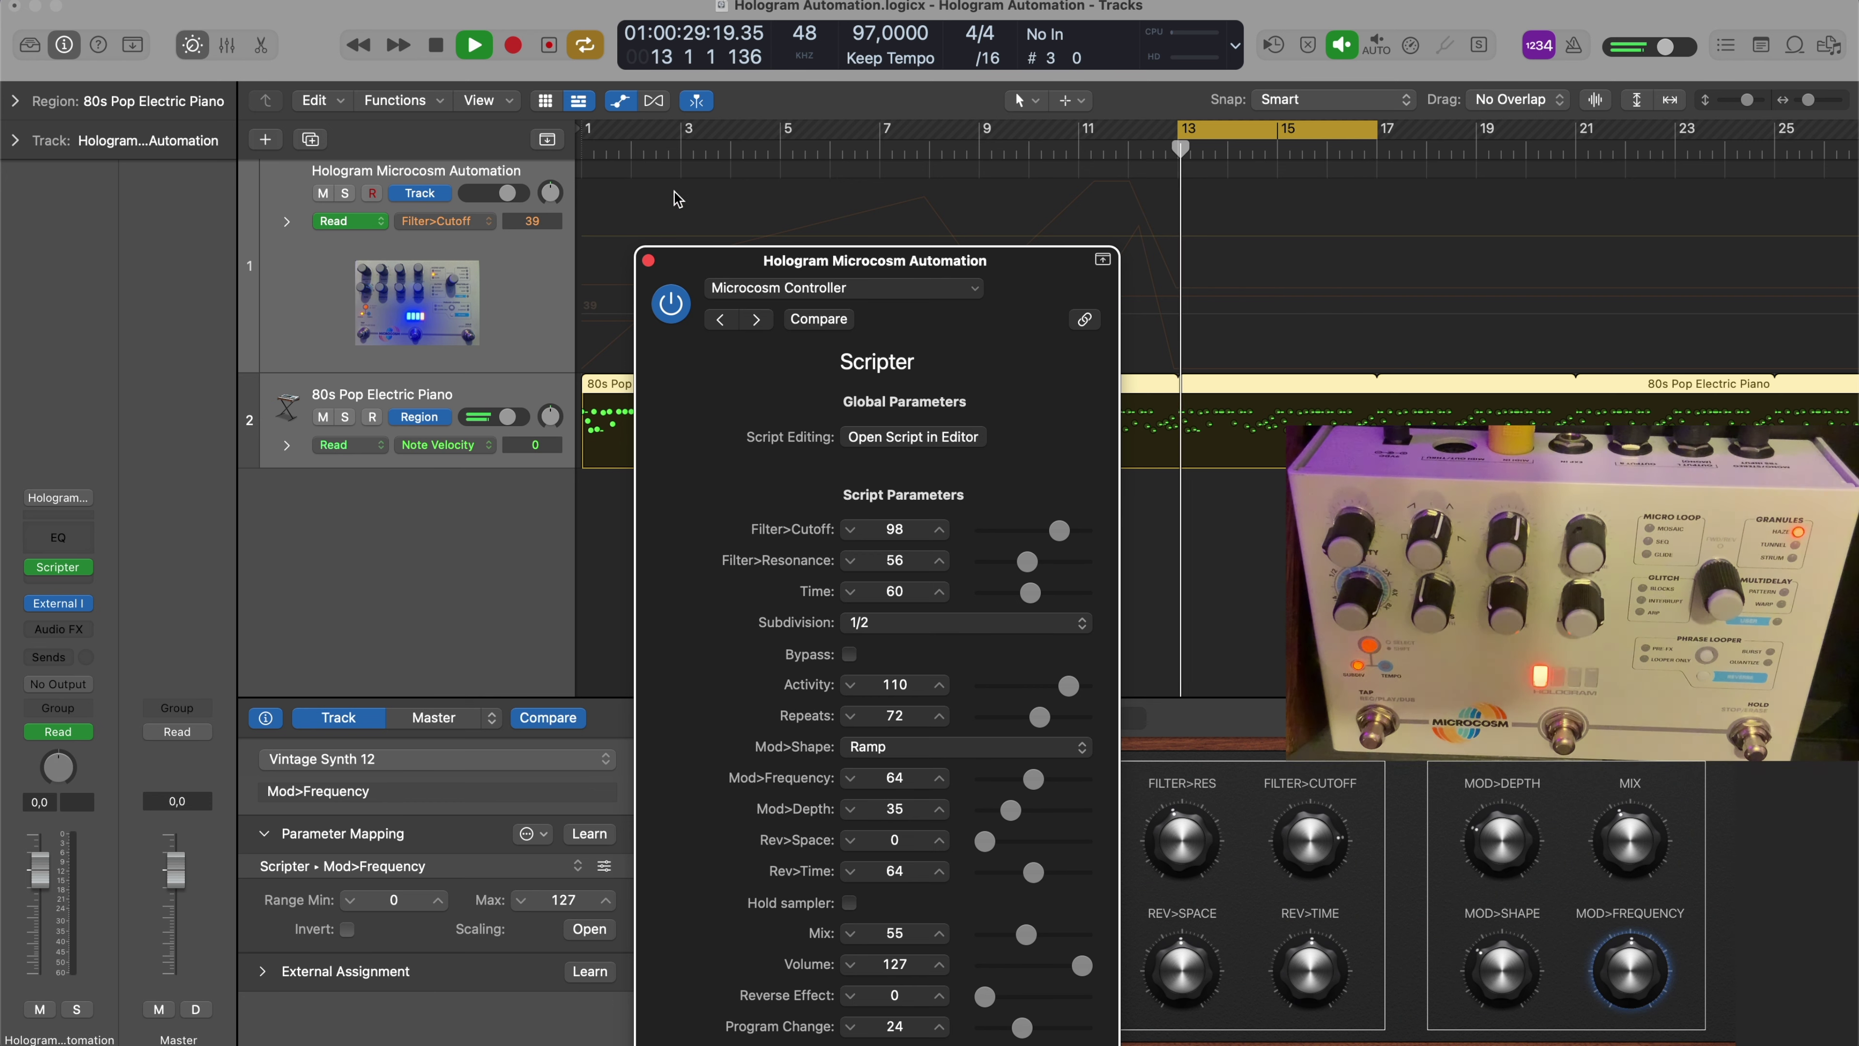
click(648, 260)
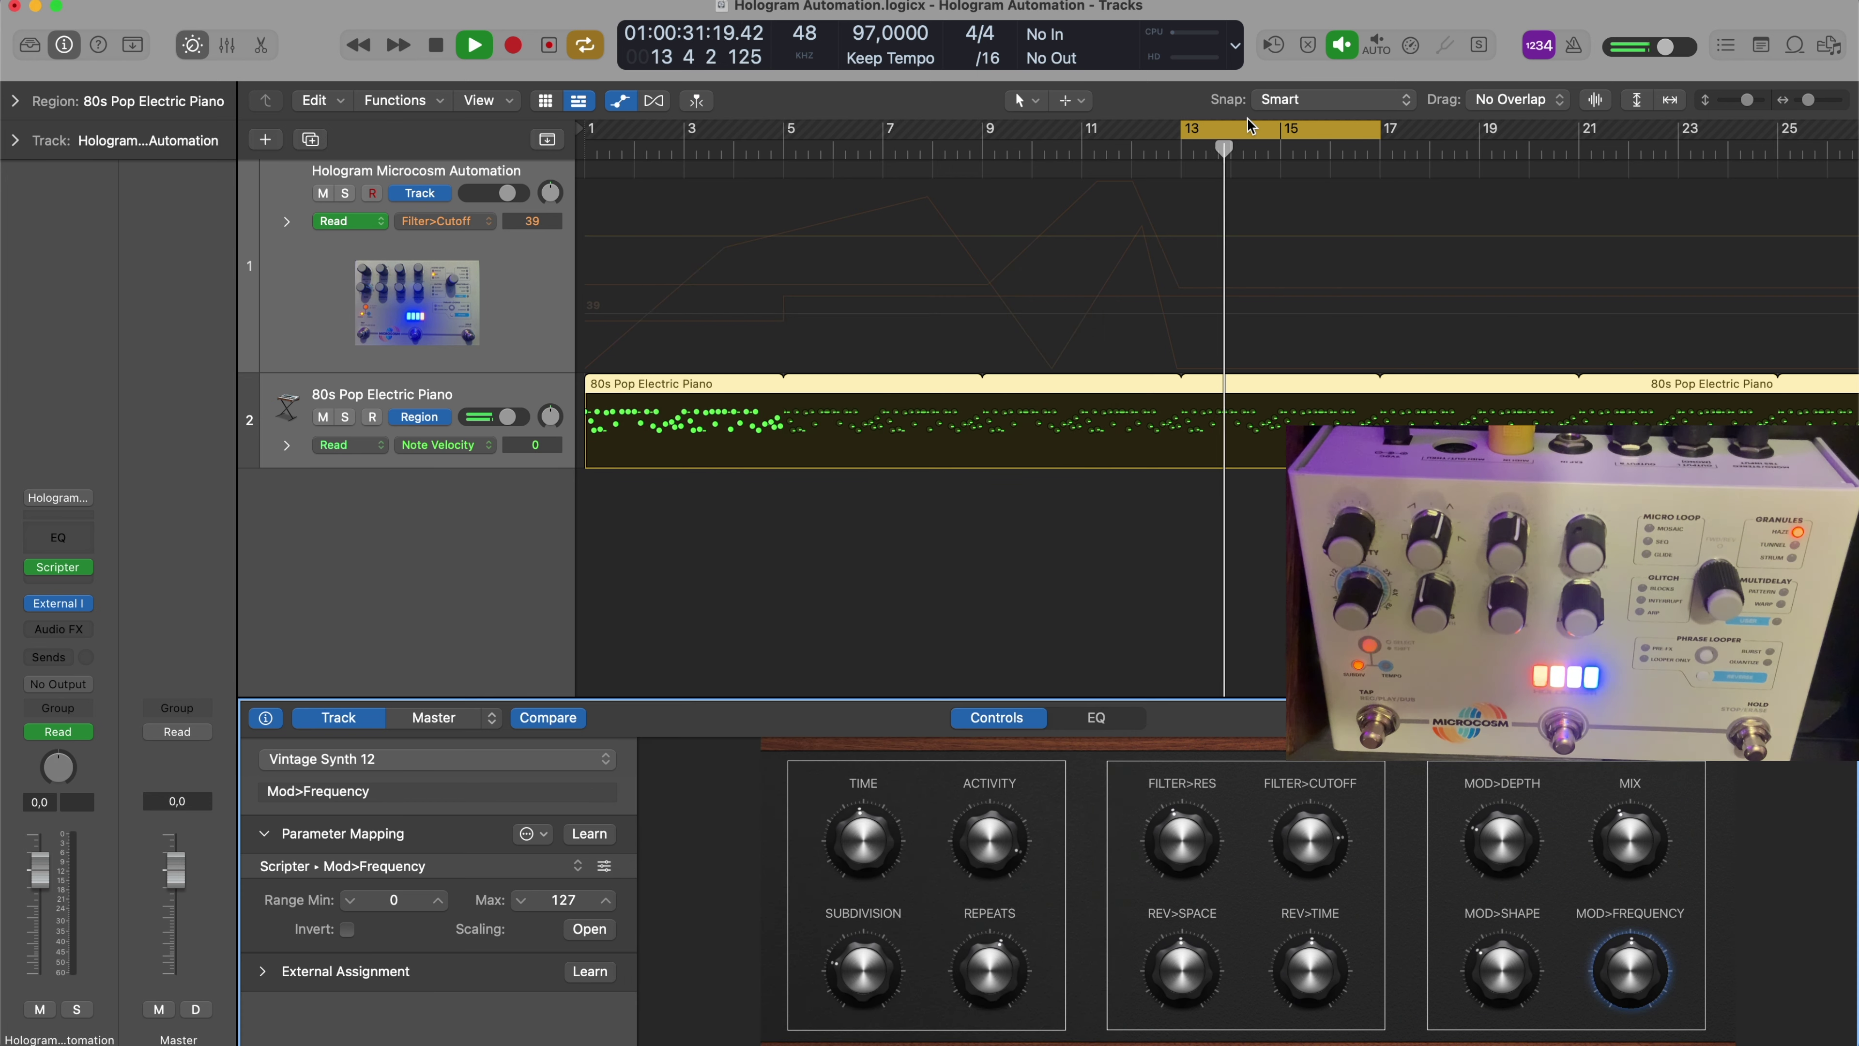
Check the MIDI destination and MIDI channel in the External Instrument plug-in of the Hologram Microcosm Automation track
click(492, 386)
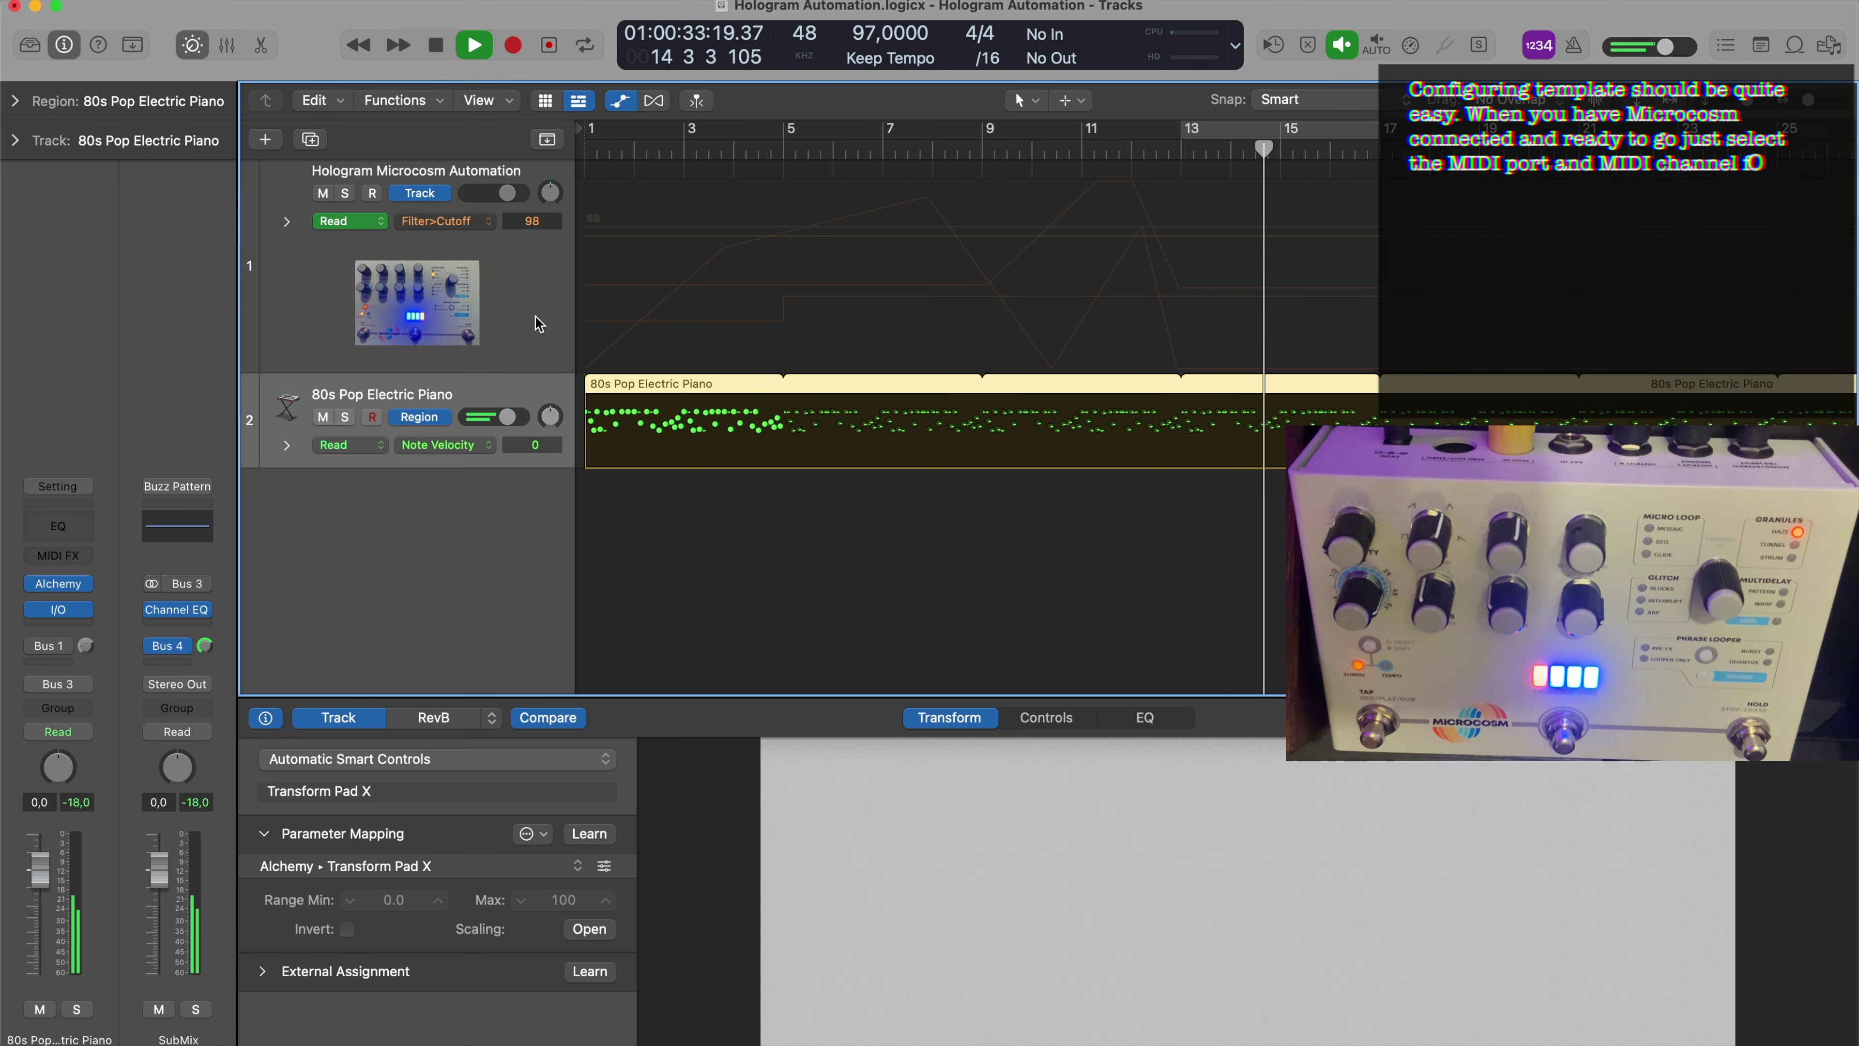
click(442, 244)
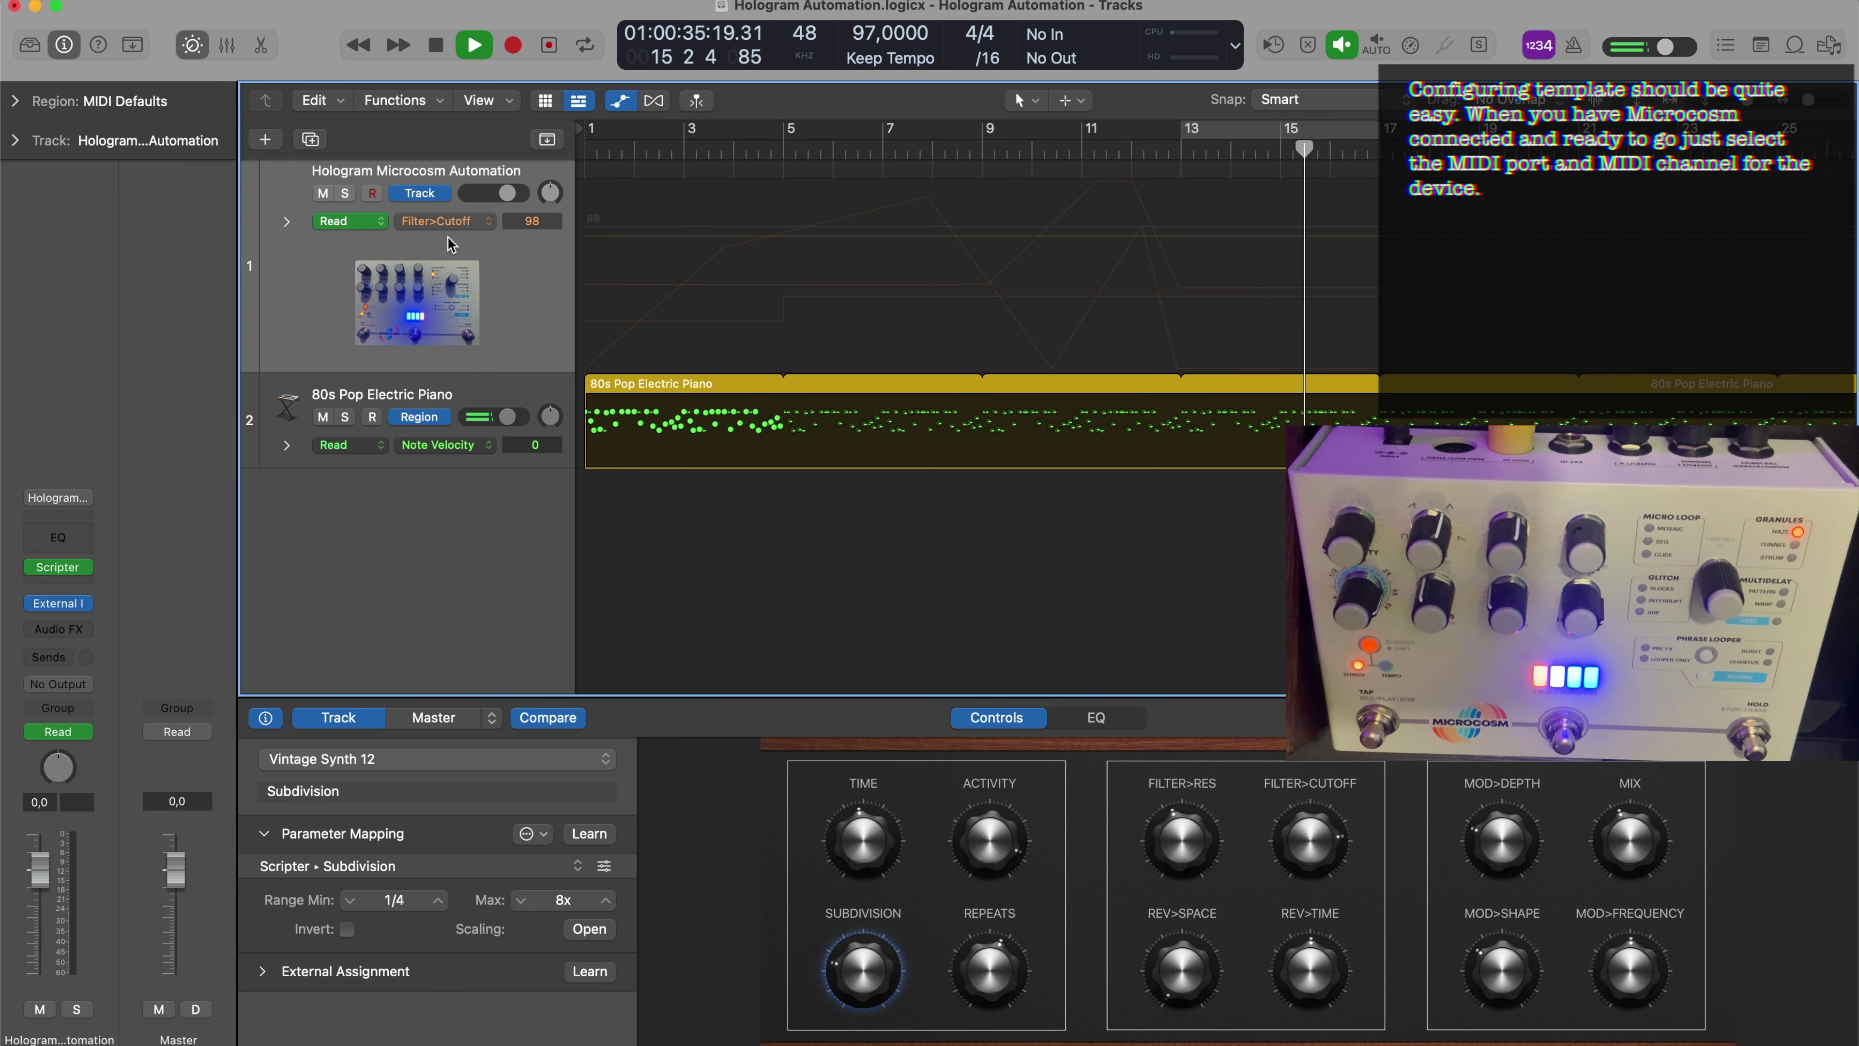
click(60, 604)
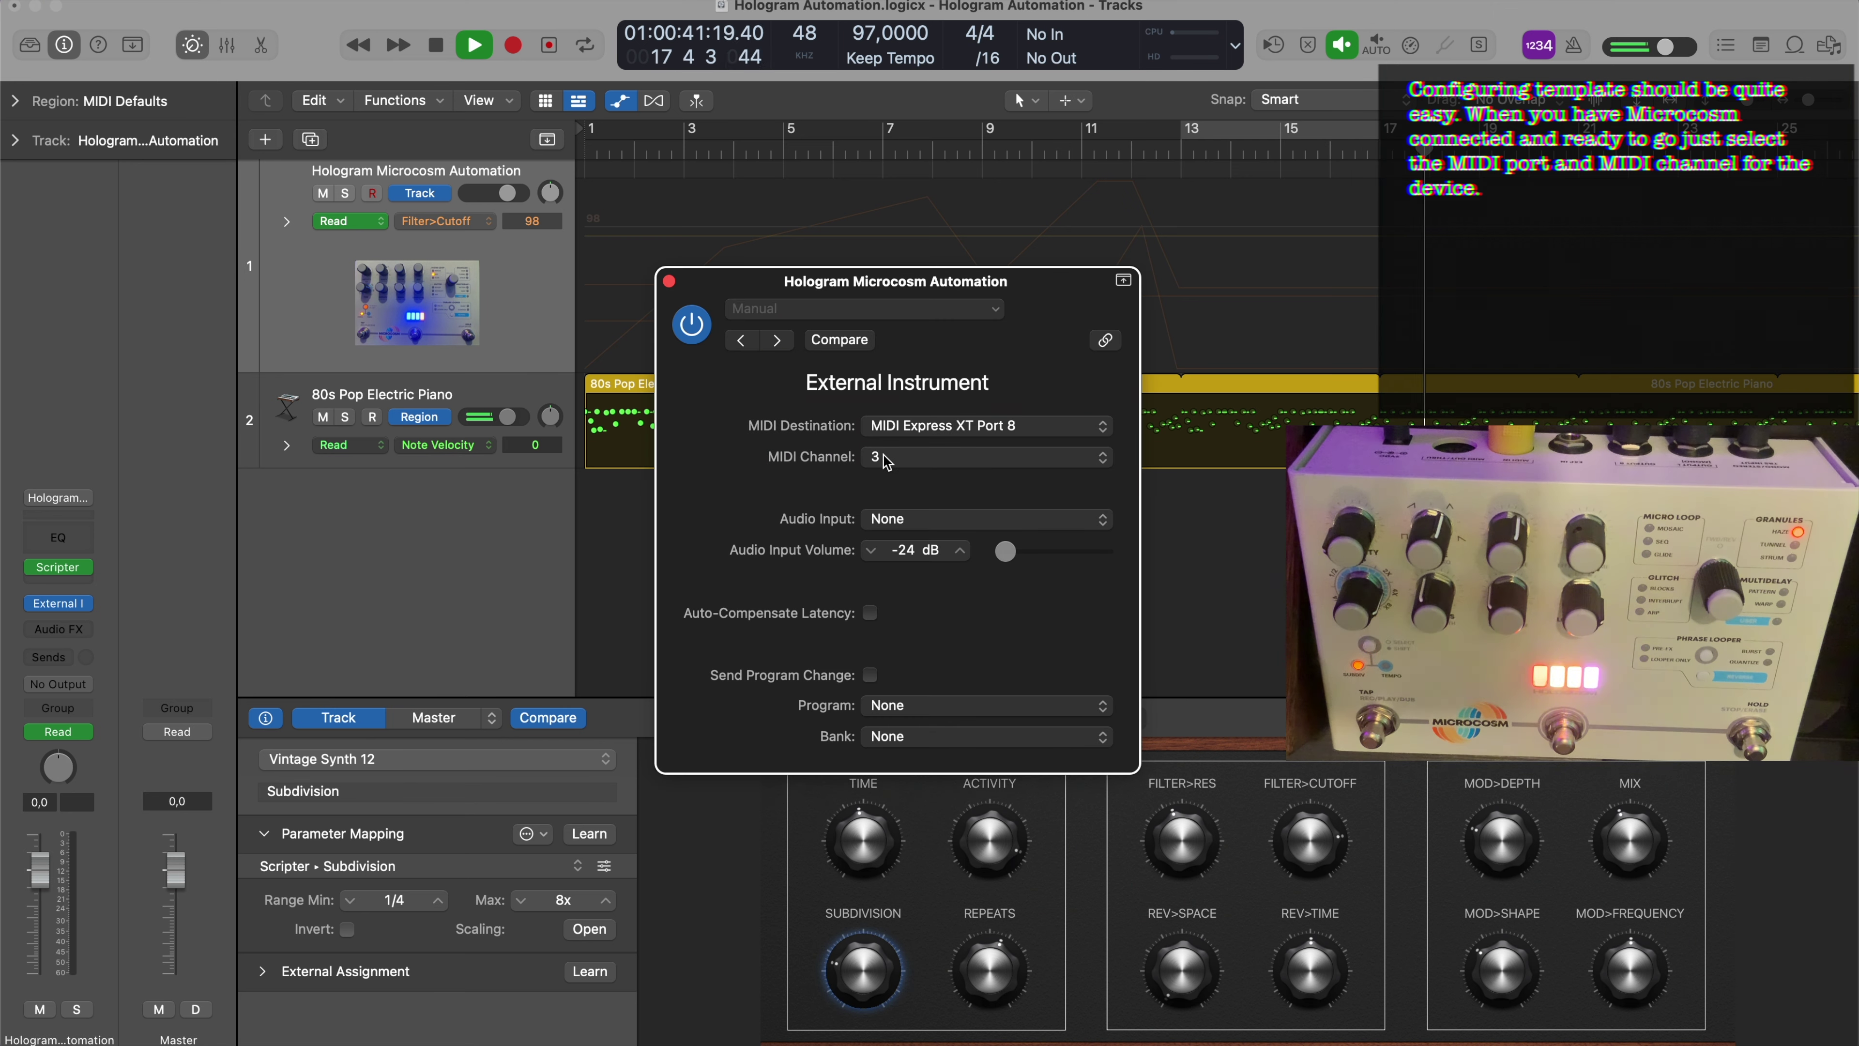
click(668, 280)
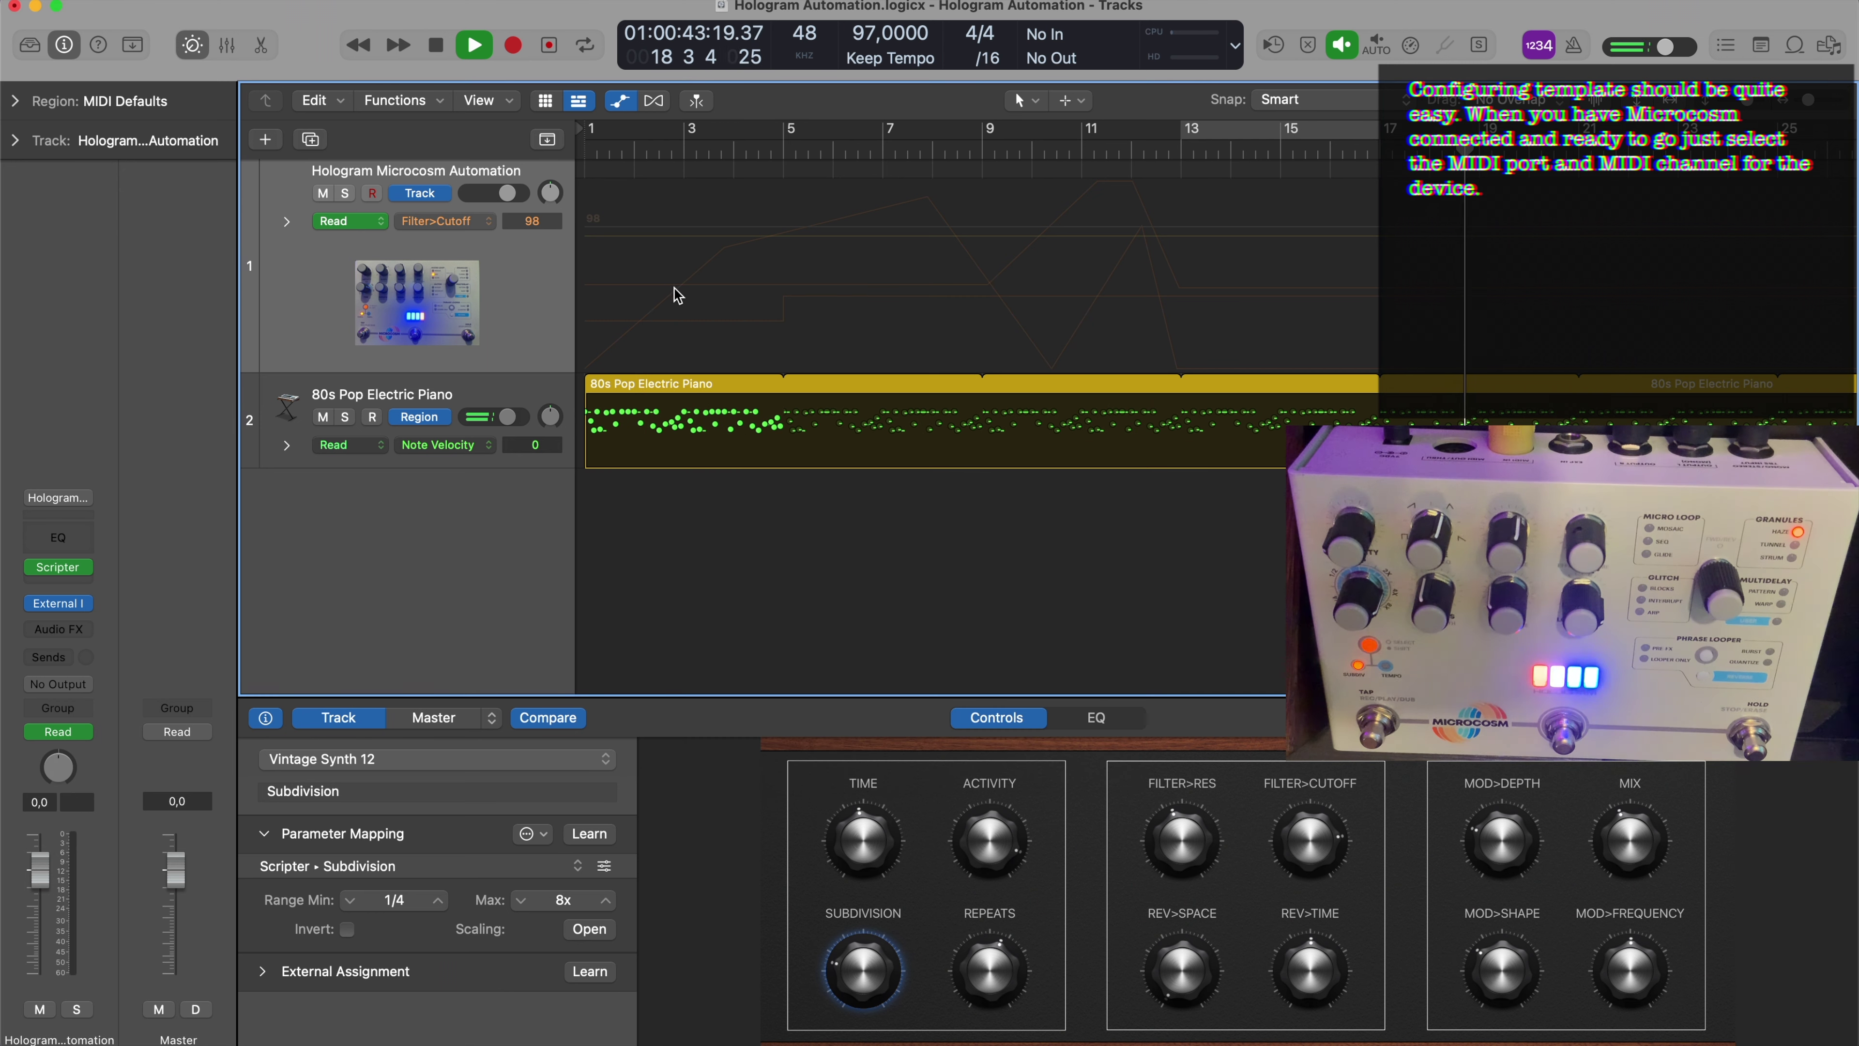
Show the automation lanes of the Hologram Microcosm Automation track and play the project from the beginning
click(286, 223)
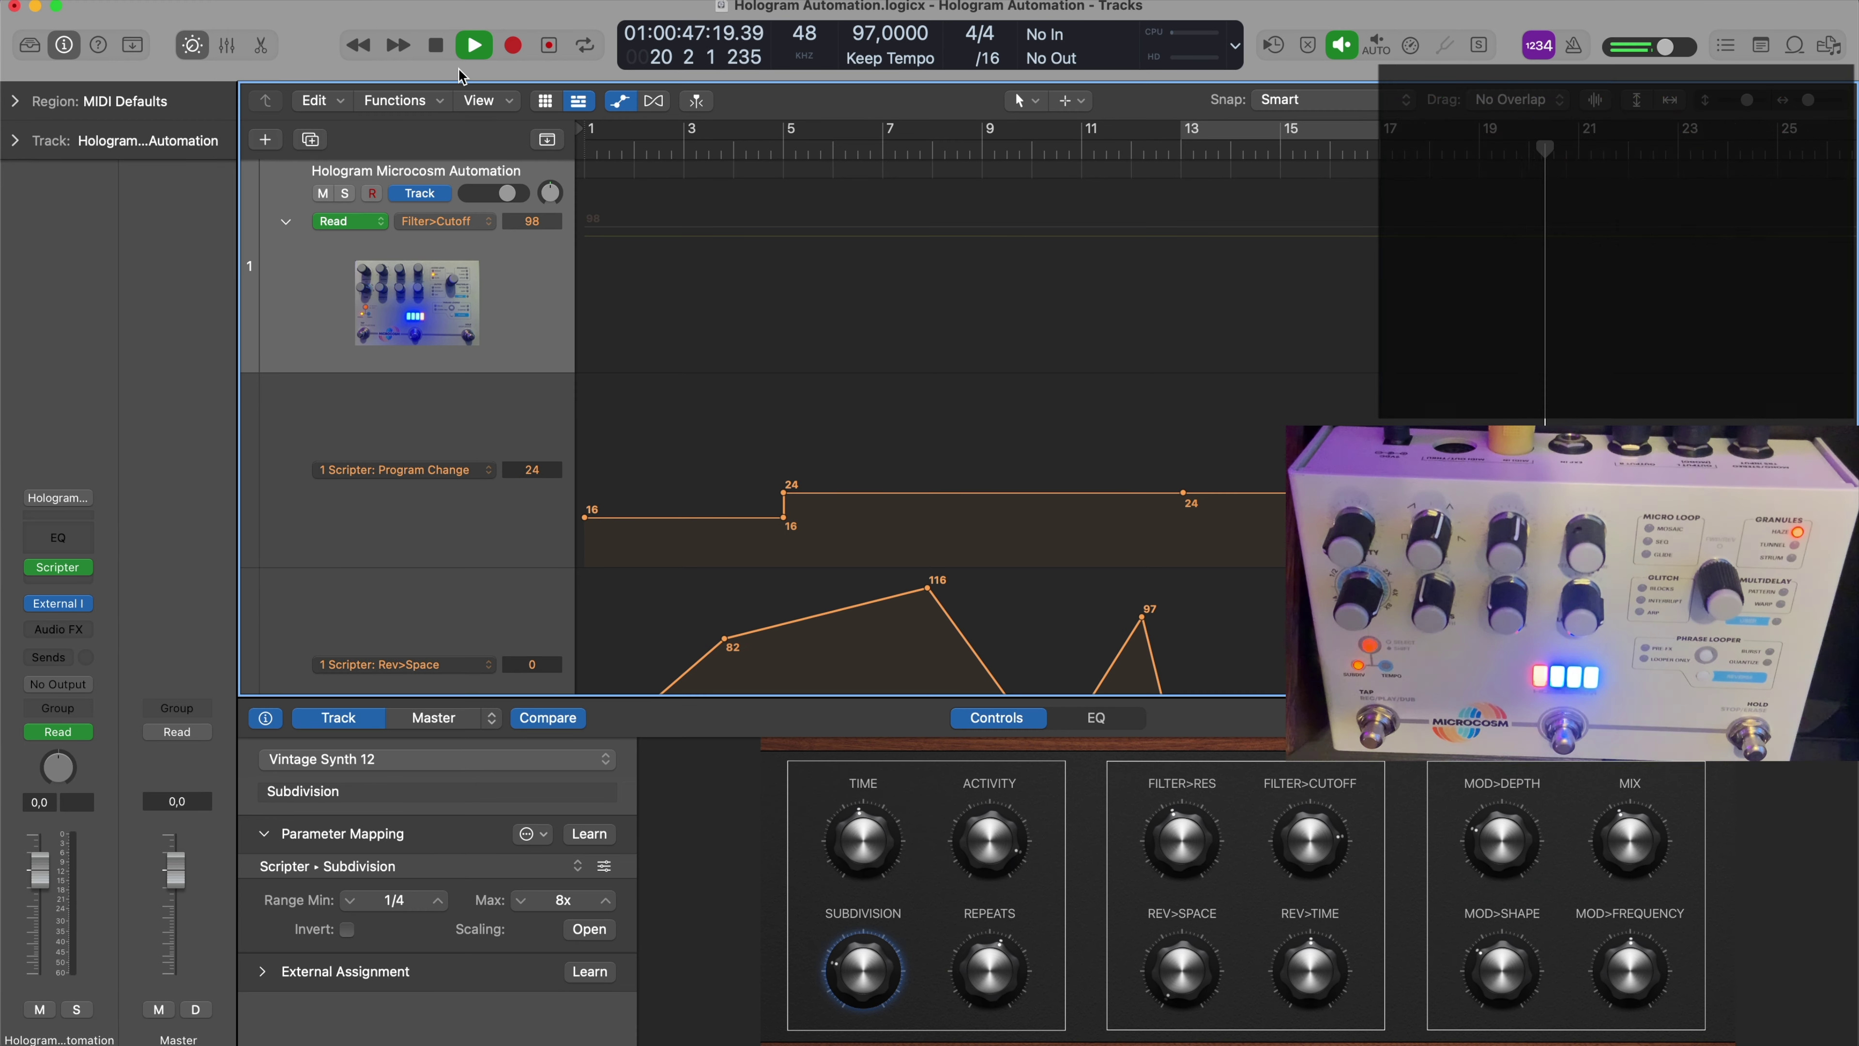
click(439, 50)
click(441, 54)
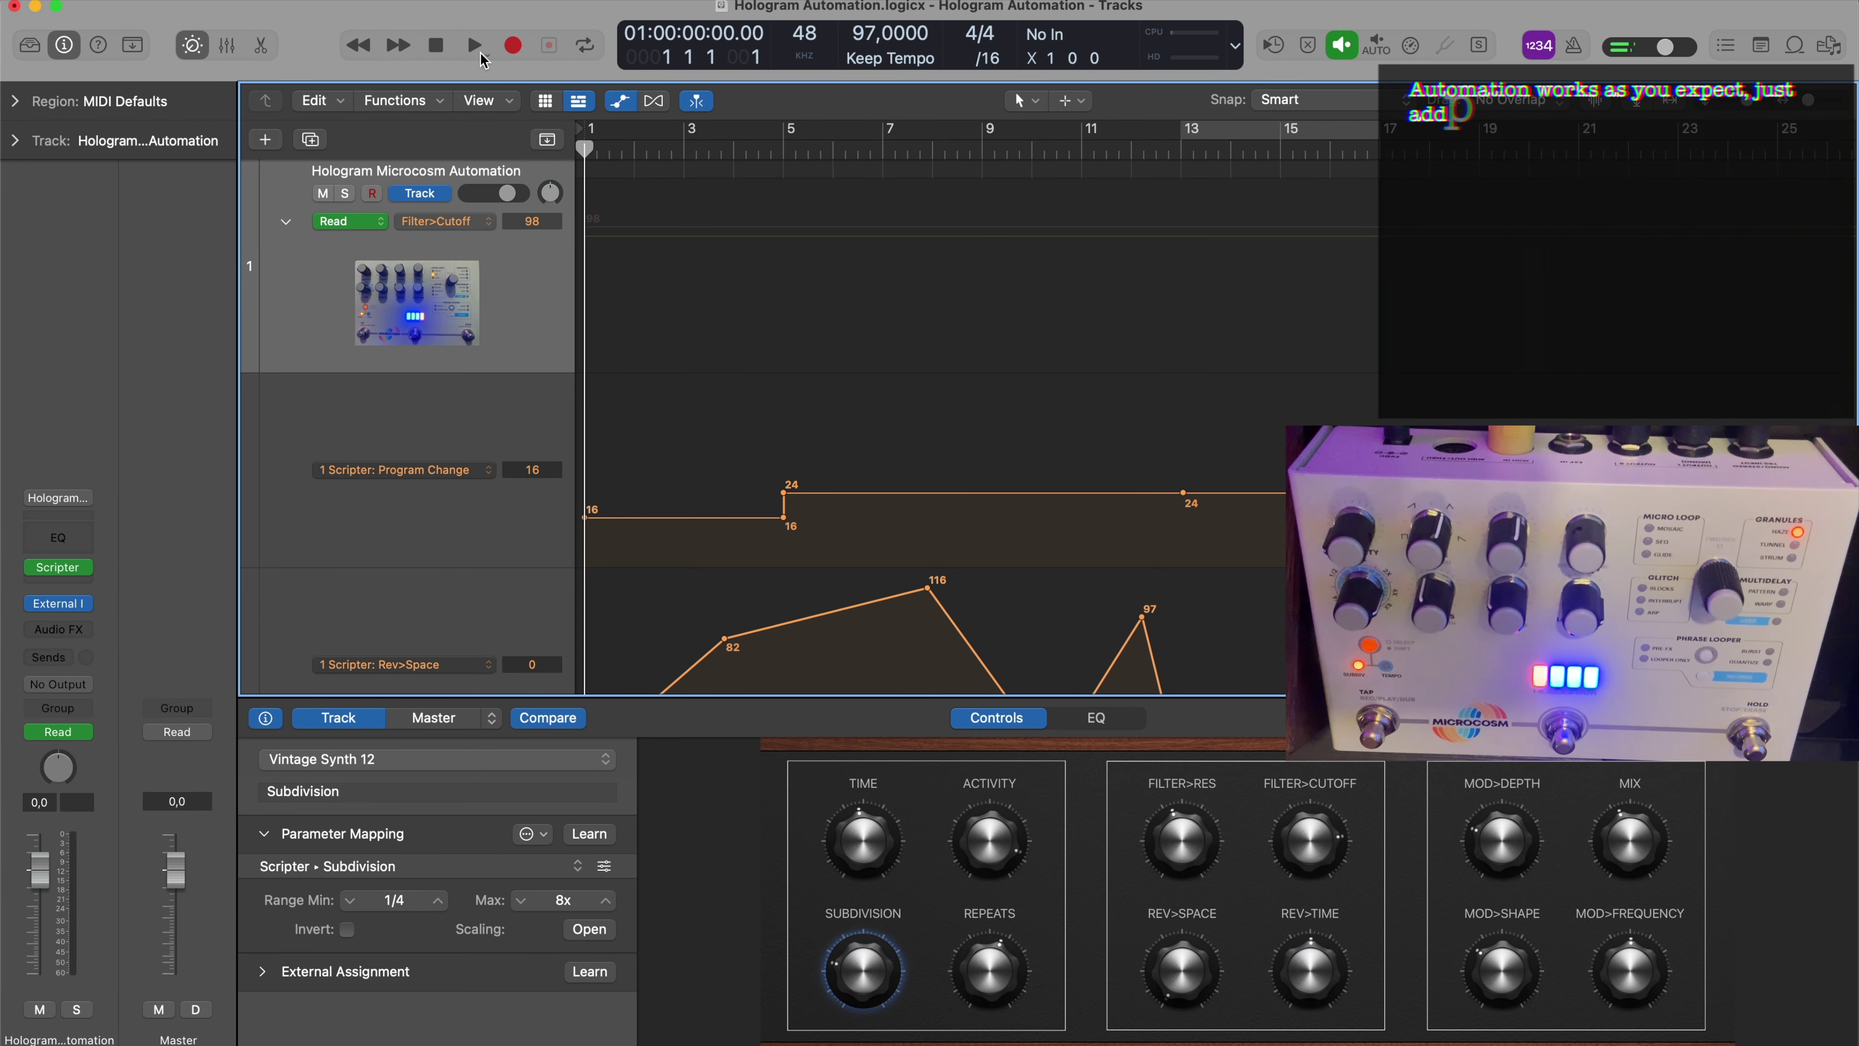
click(475, 47)
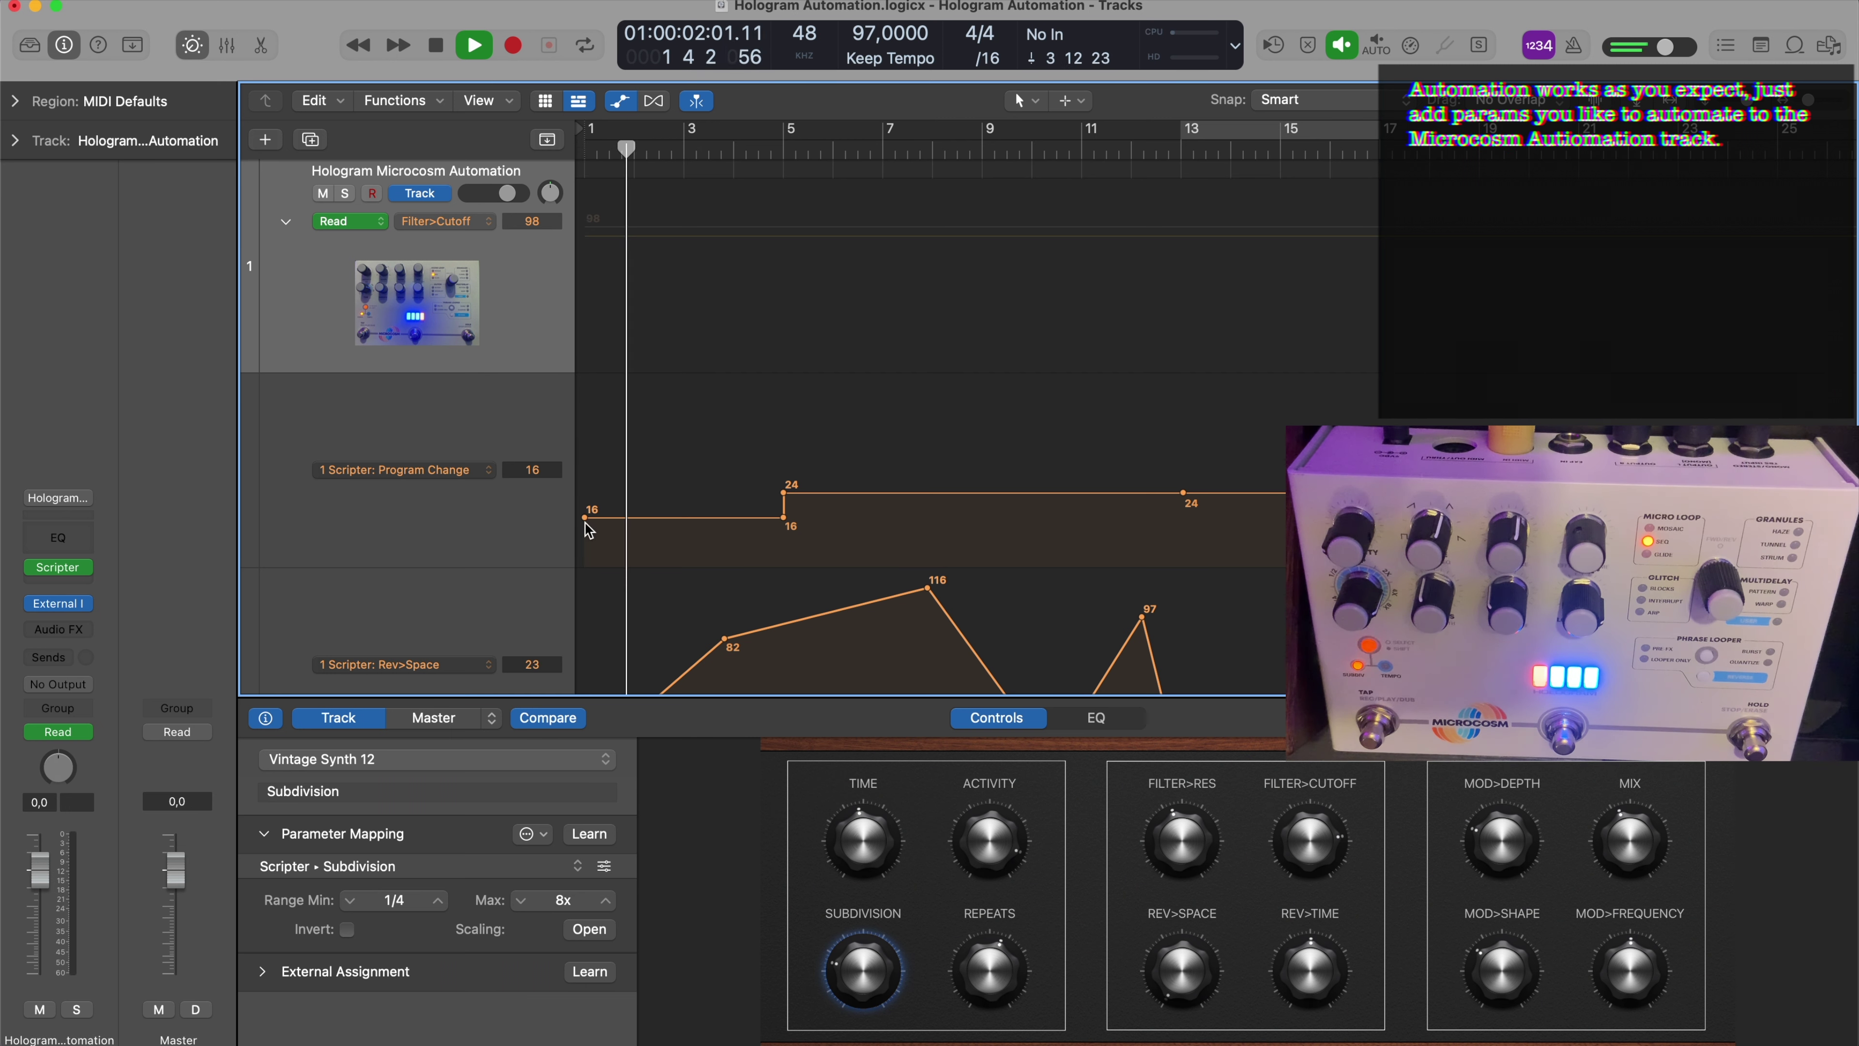
Reduce the height of the Program Change and Rev>Space automation lanes so that the Mix lane fits in view
scroll(924, 358, down, 5)
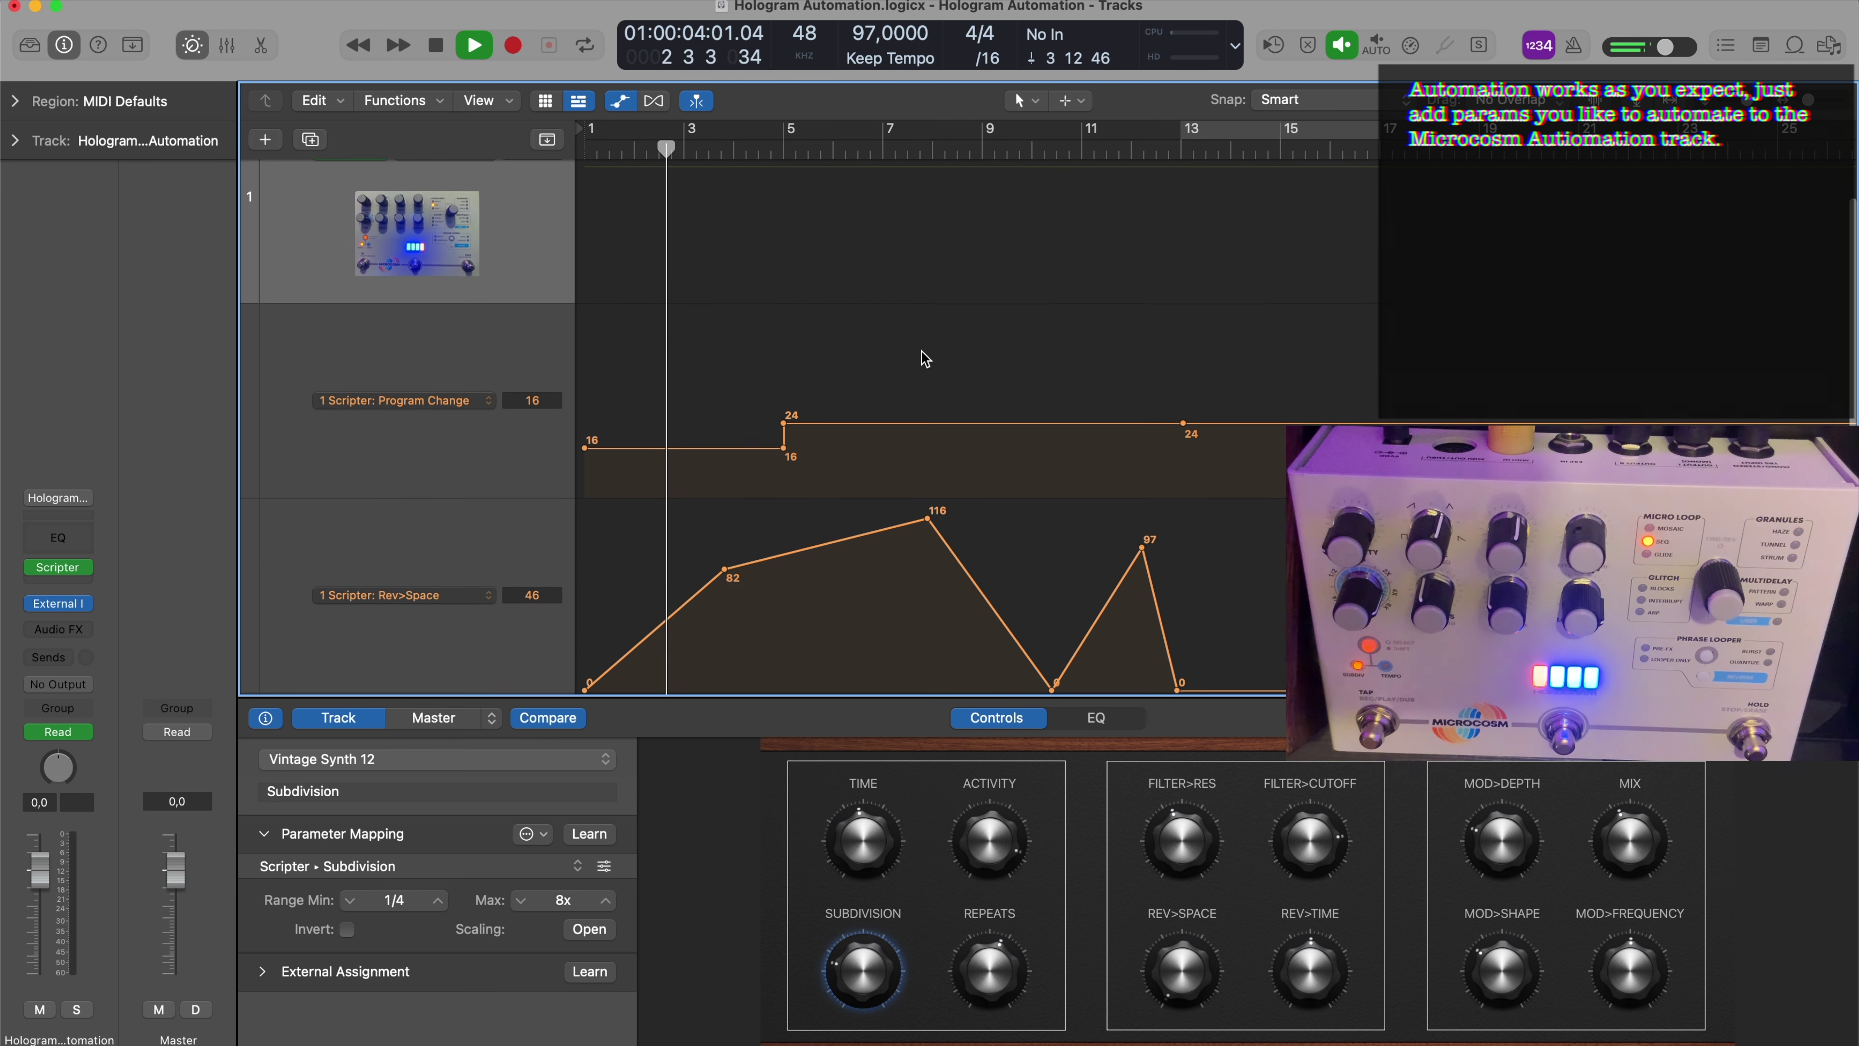
scroll(924, 359, down, 3)
scroll(923, 358, up, 3)
scroll(923, 358, up, 3)
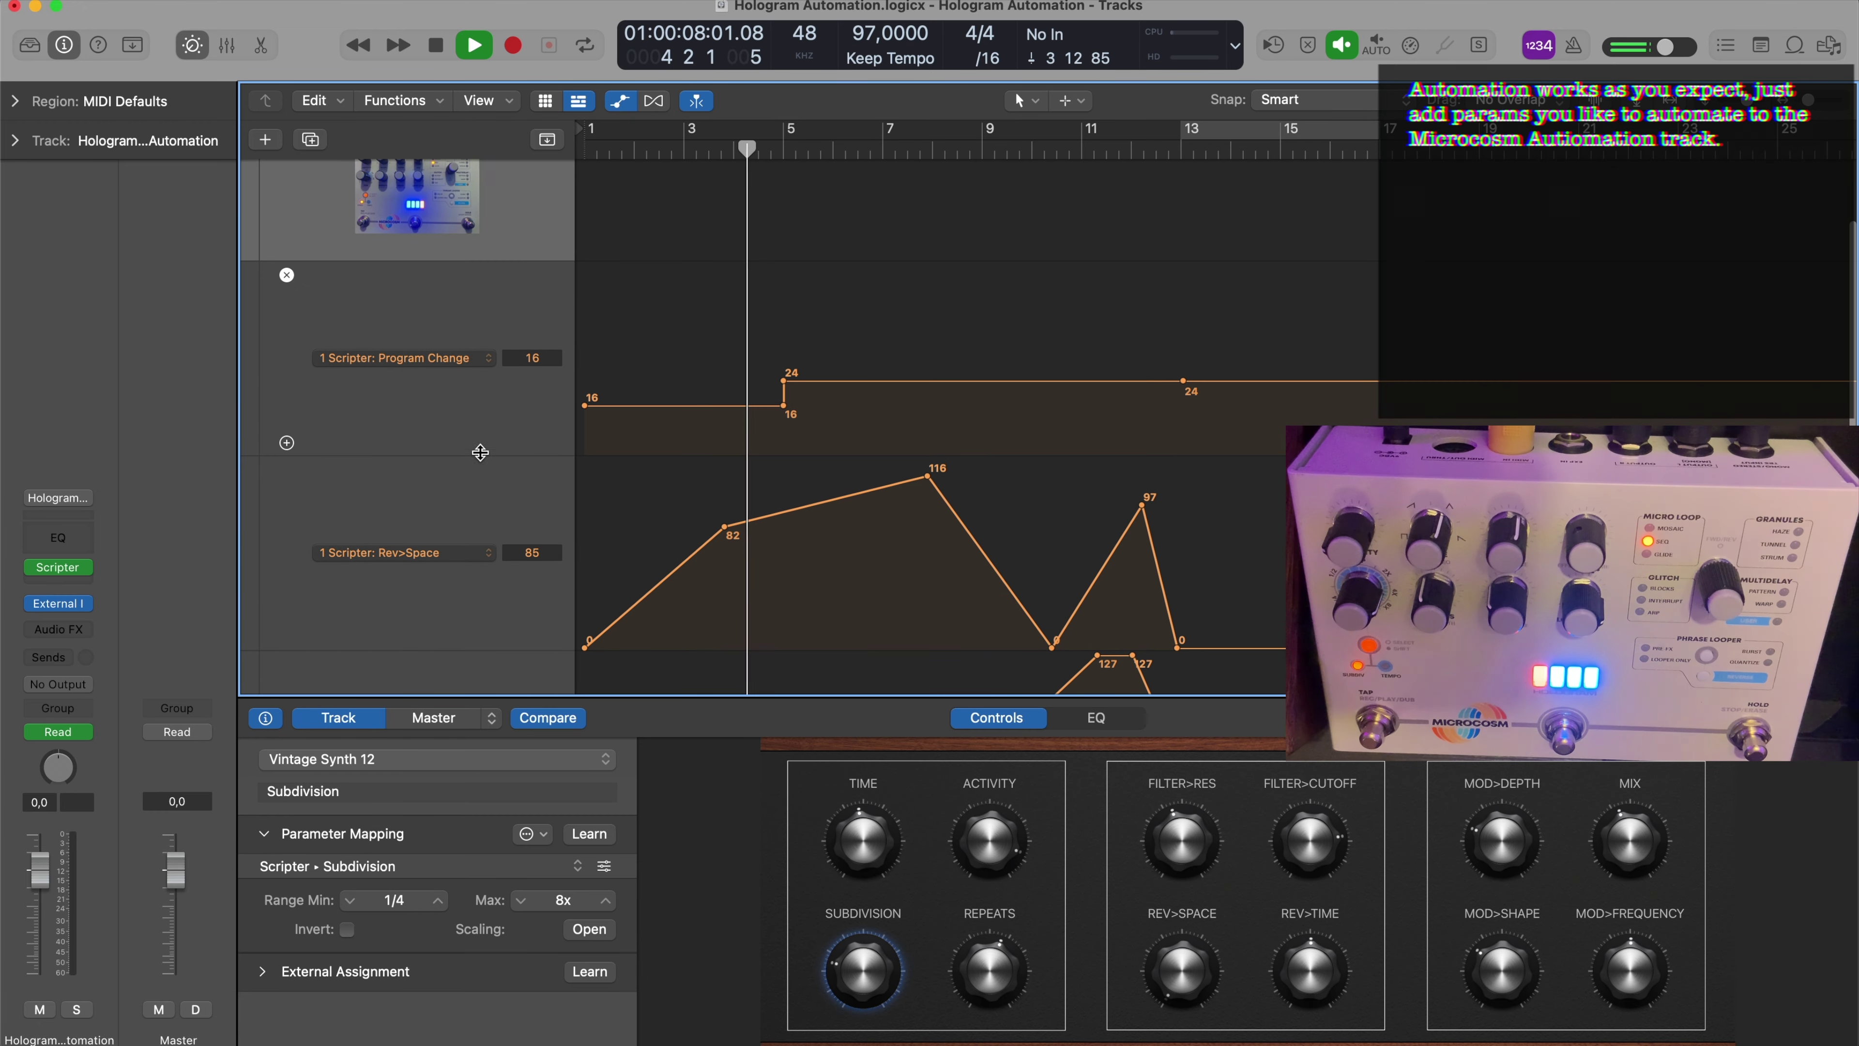
drag(473, 456, 473, 397)
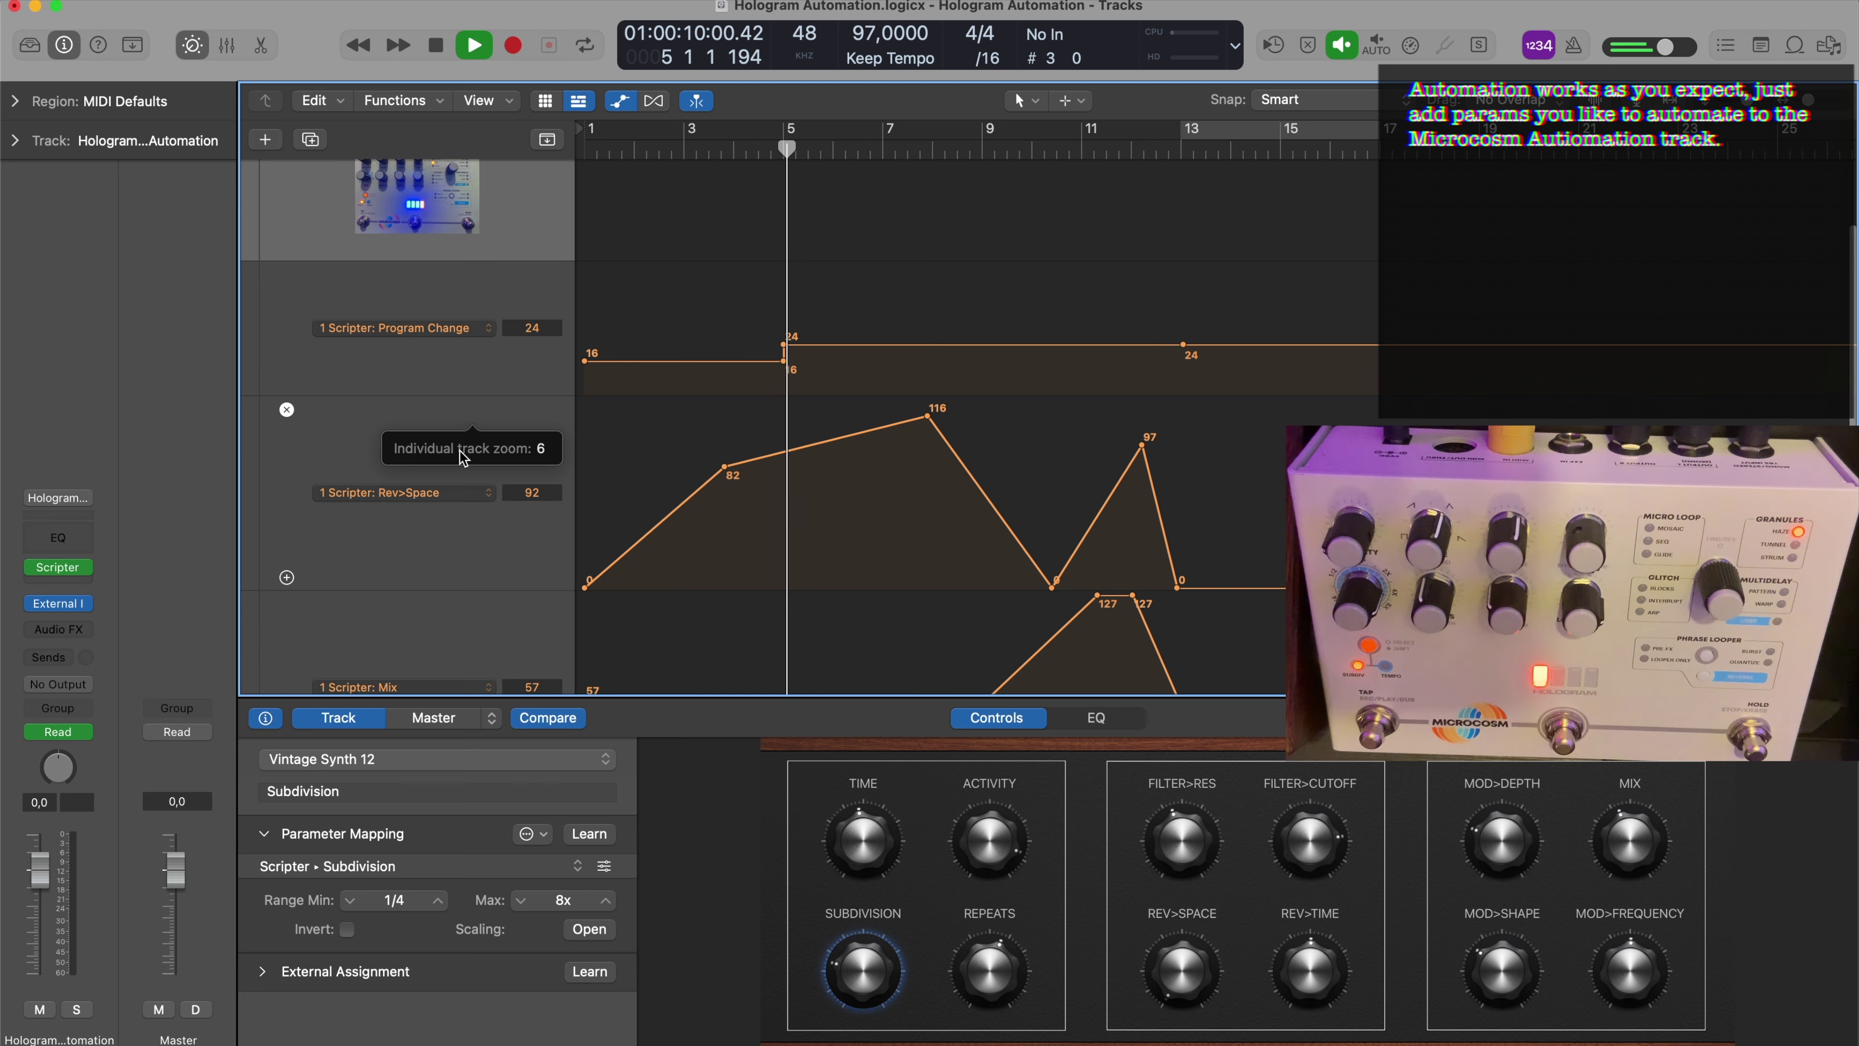
drag(421, 582, 421, 549)
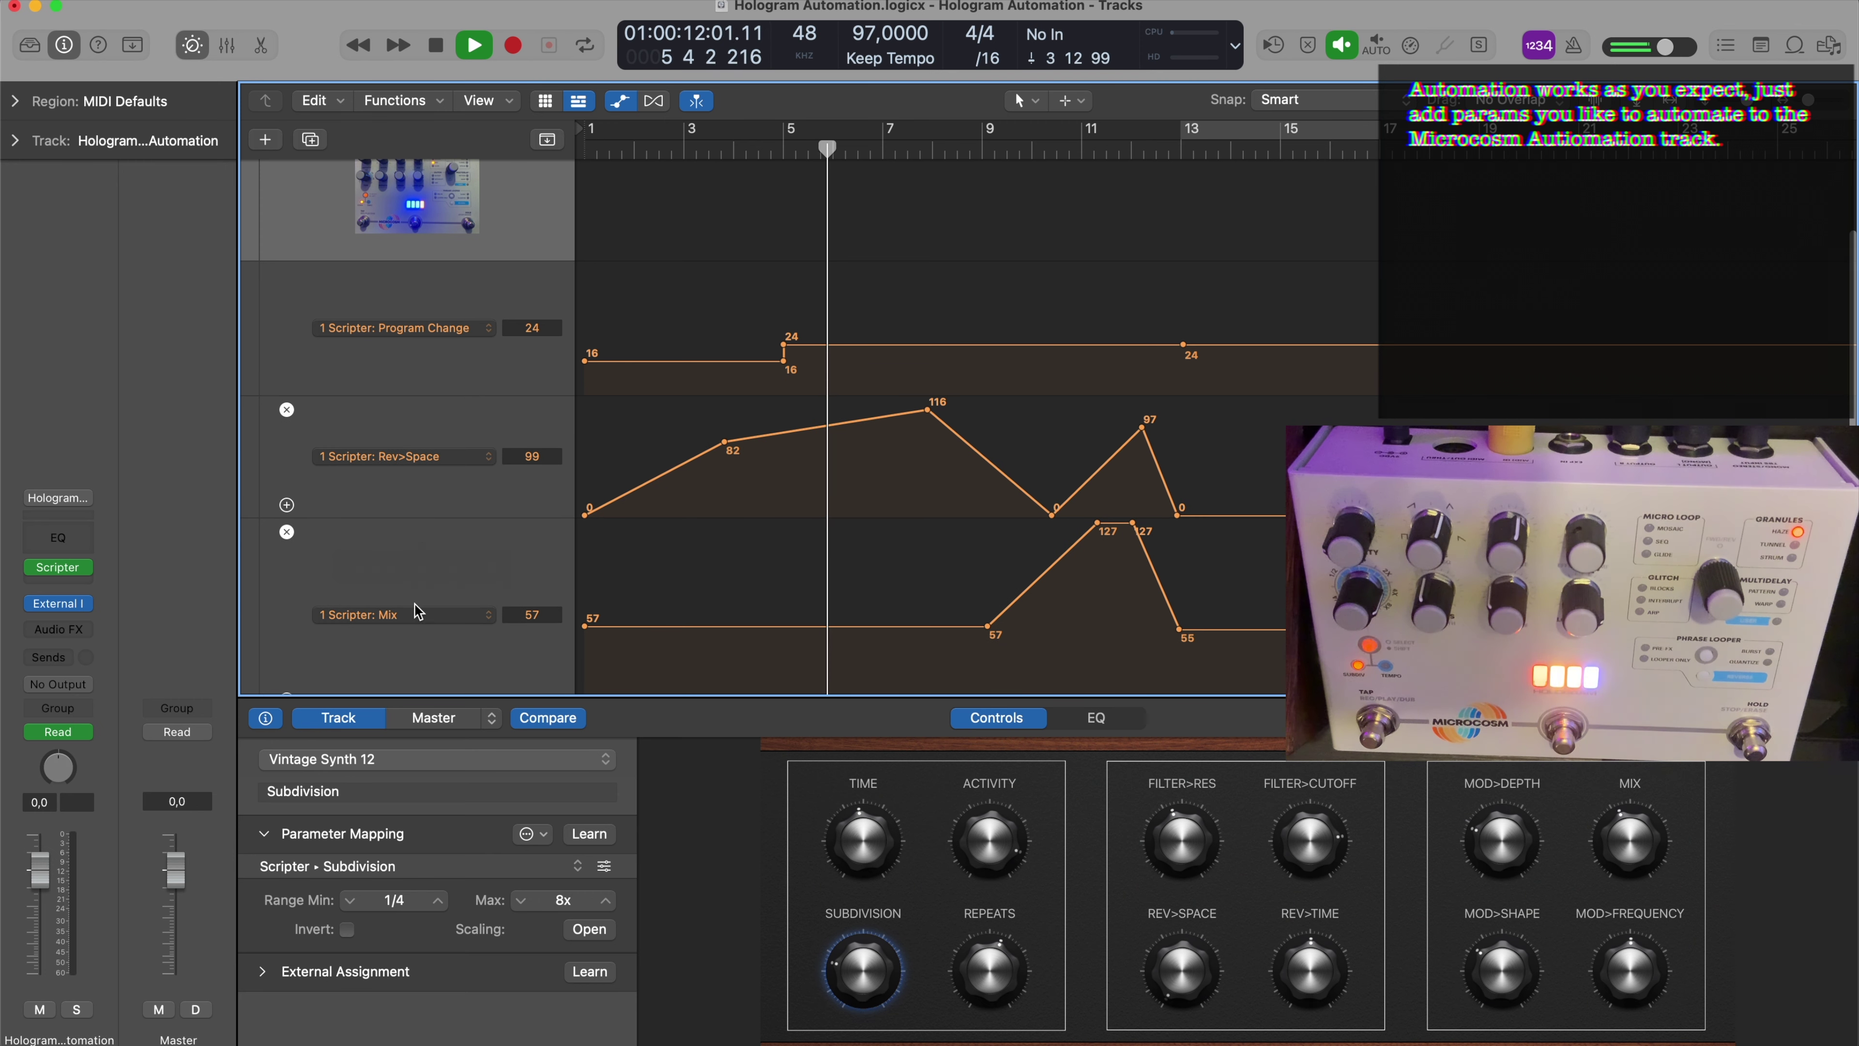
Set the cycle range from bar 1 to bar 13 and collapse the Microcosm track's automation lanes
drag(590, 143, 1188, 138)
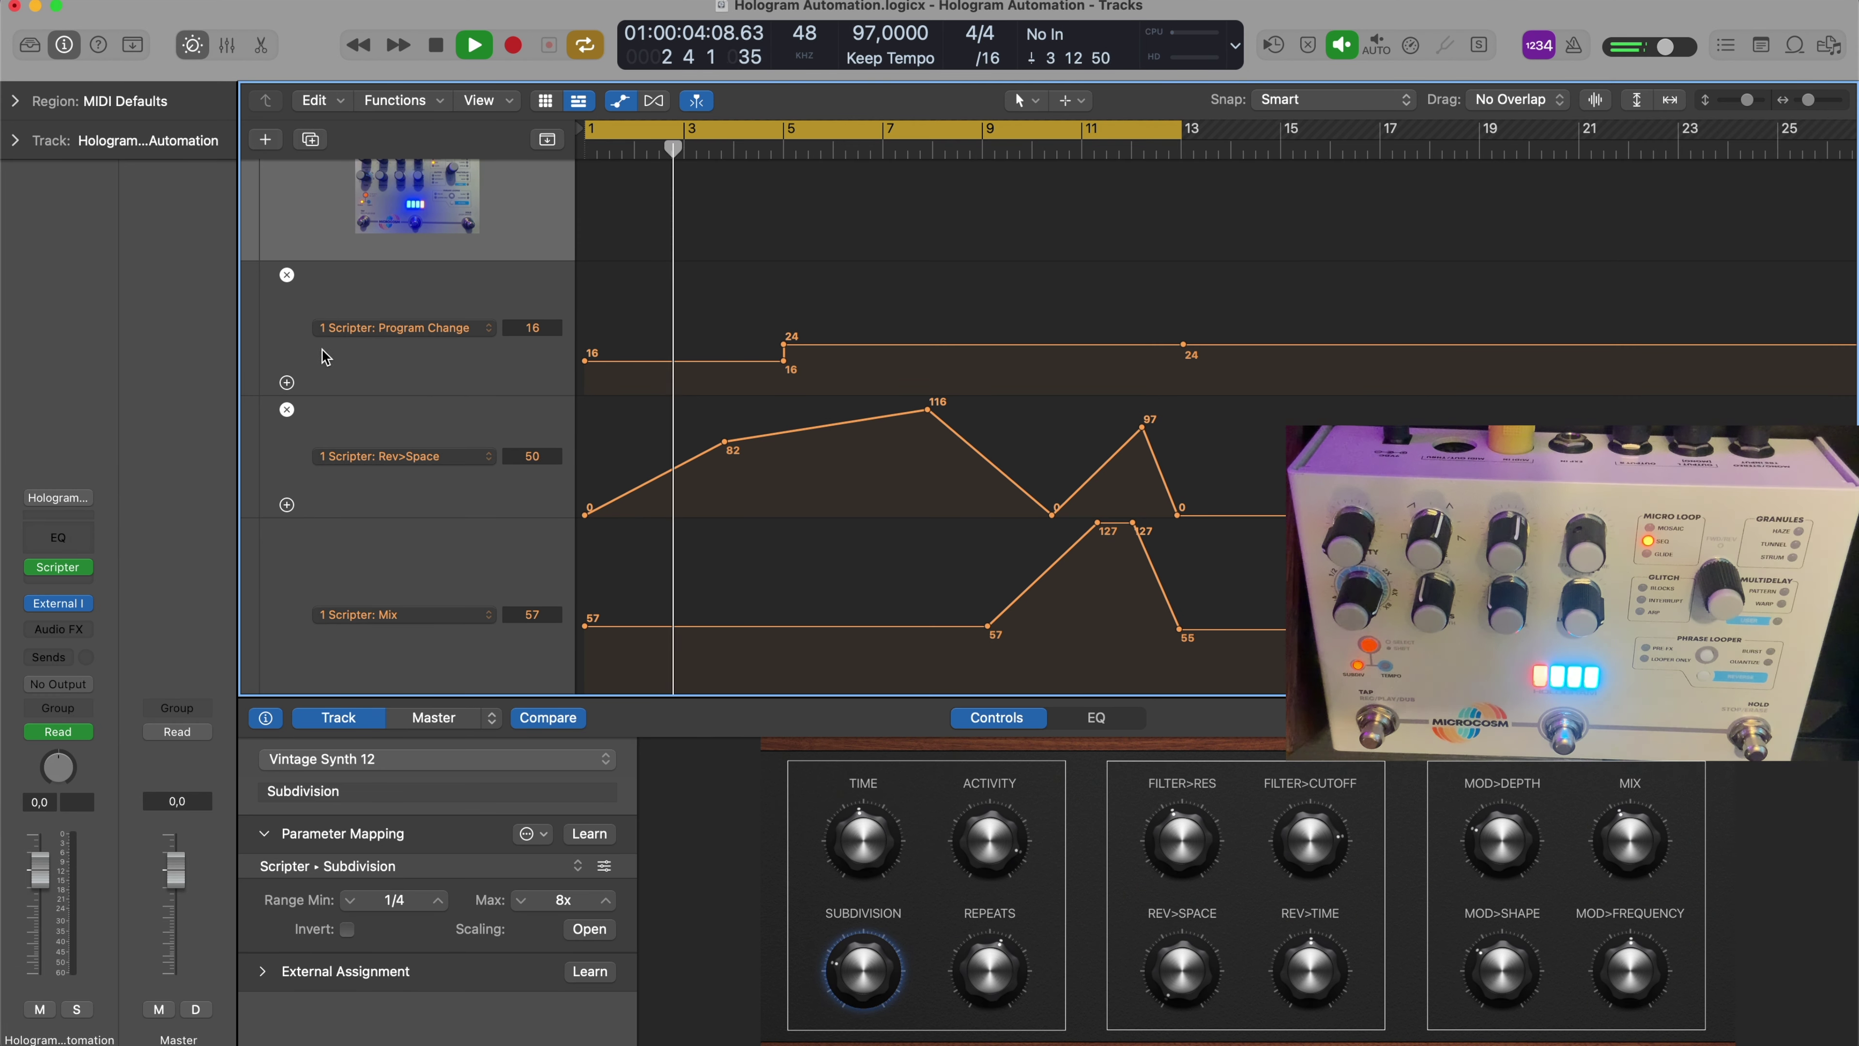
scroll(324, 357, up, 2)
click(286, 222)
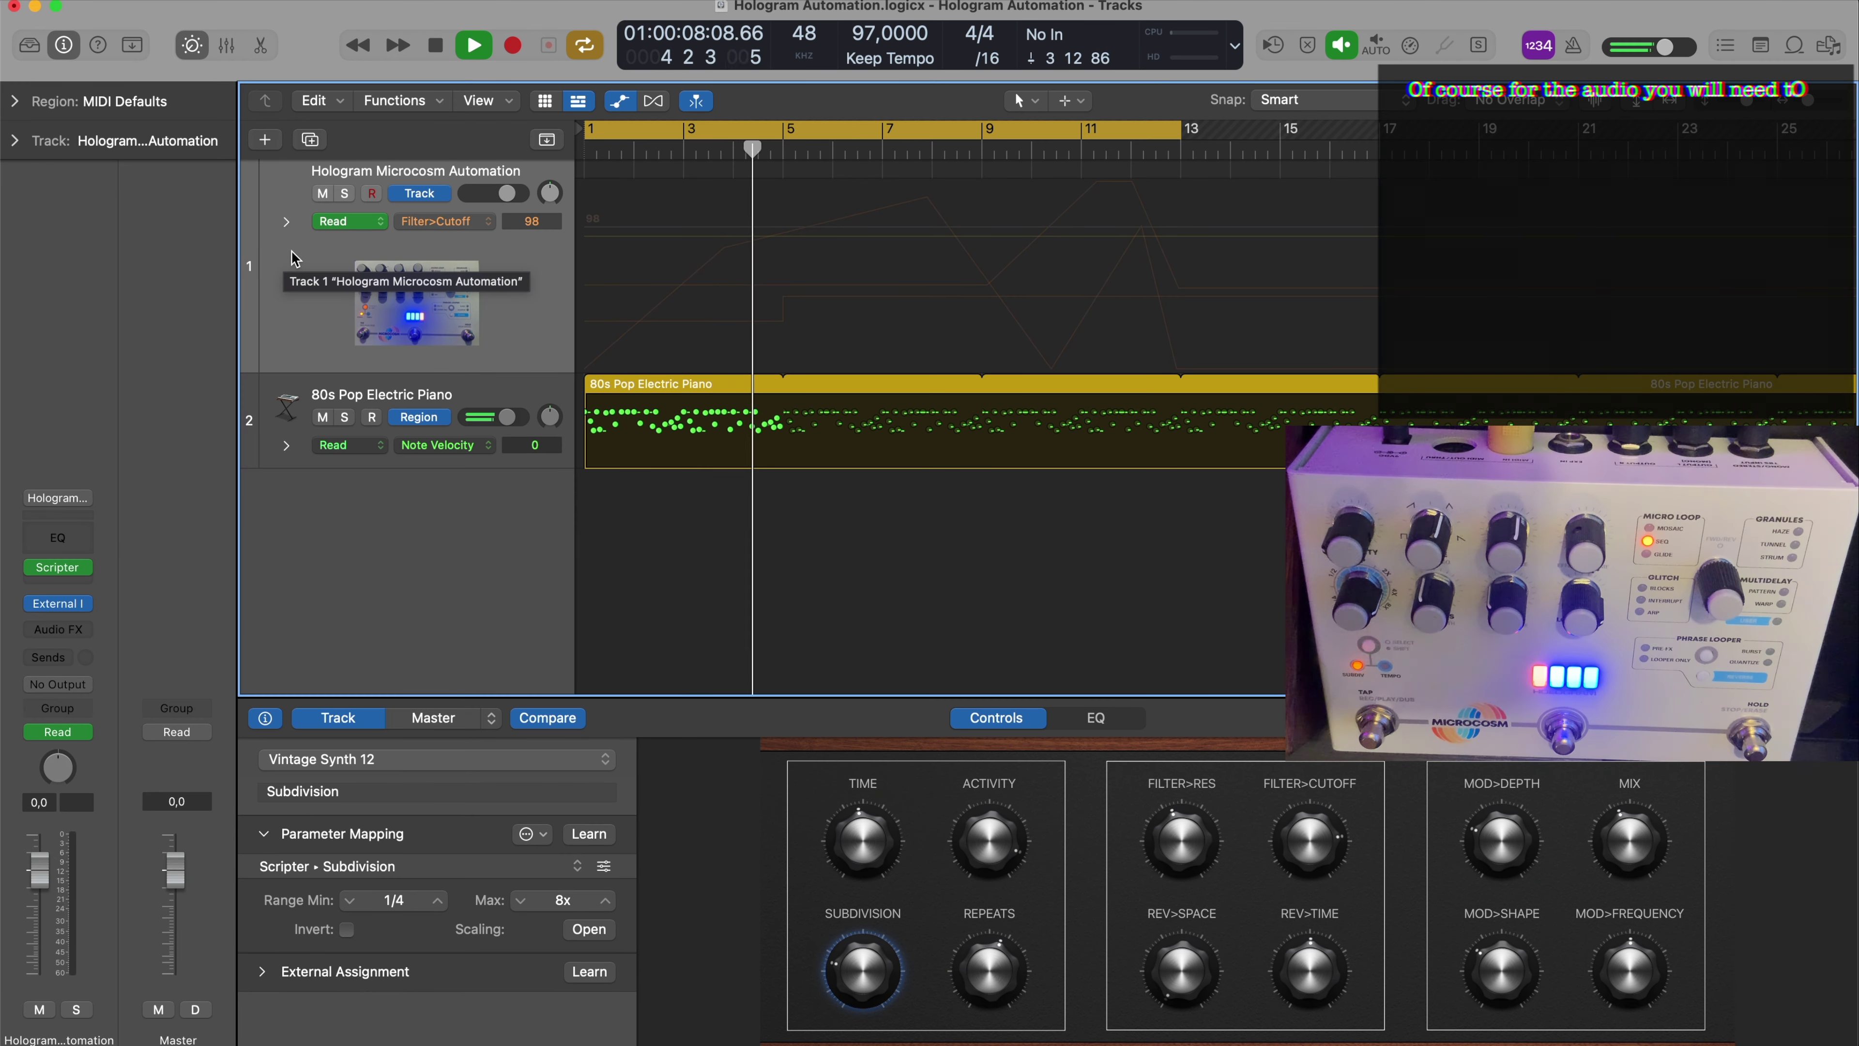
Check the output and input routing in the I/O plug-in of the 80s Pop Electric Piano track
click(428, 391)
mouse_move(86, 617)
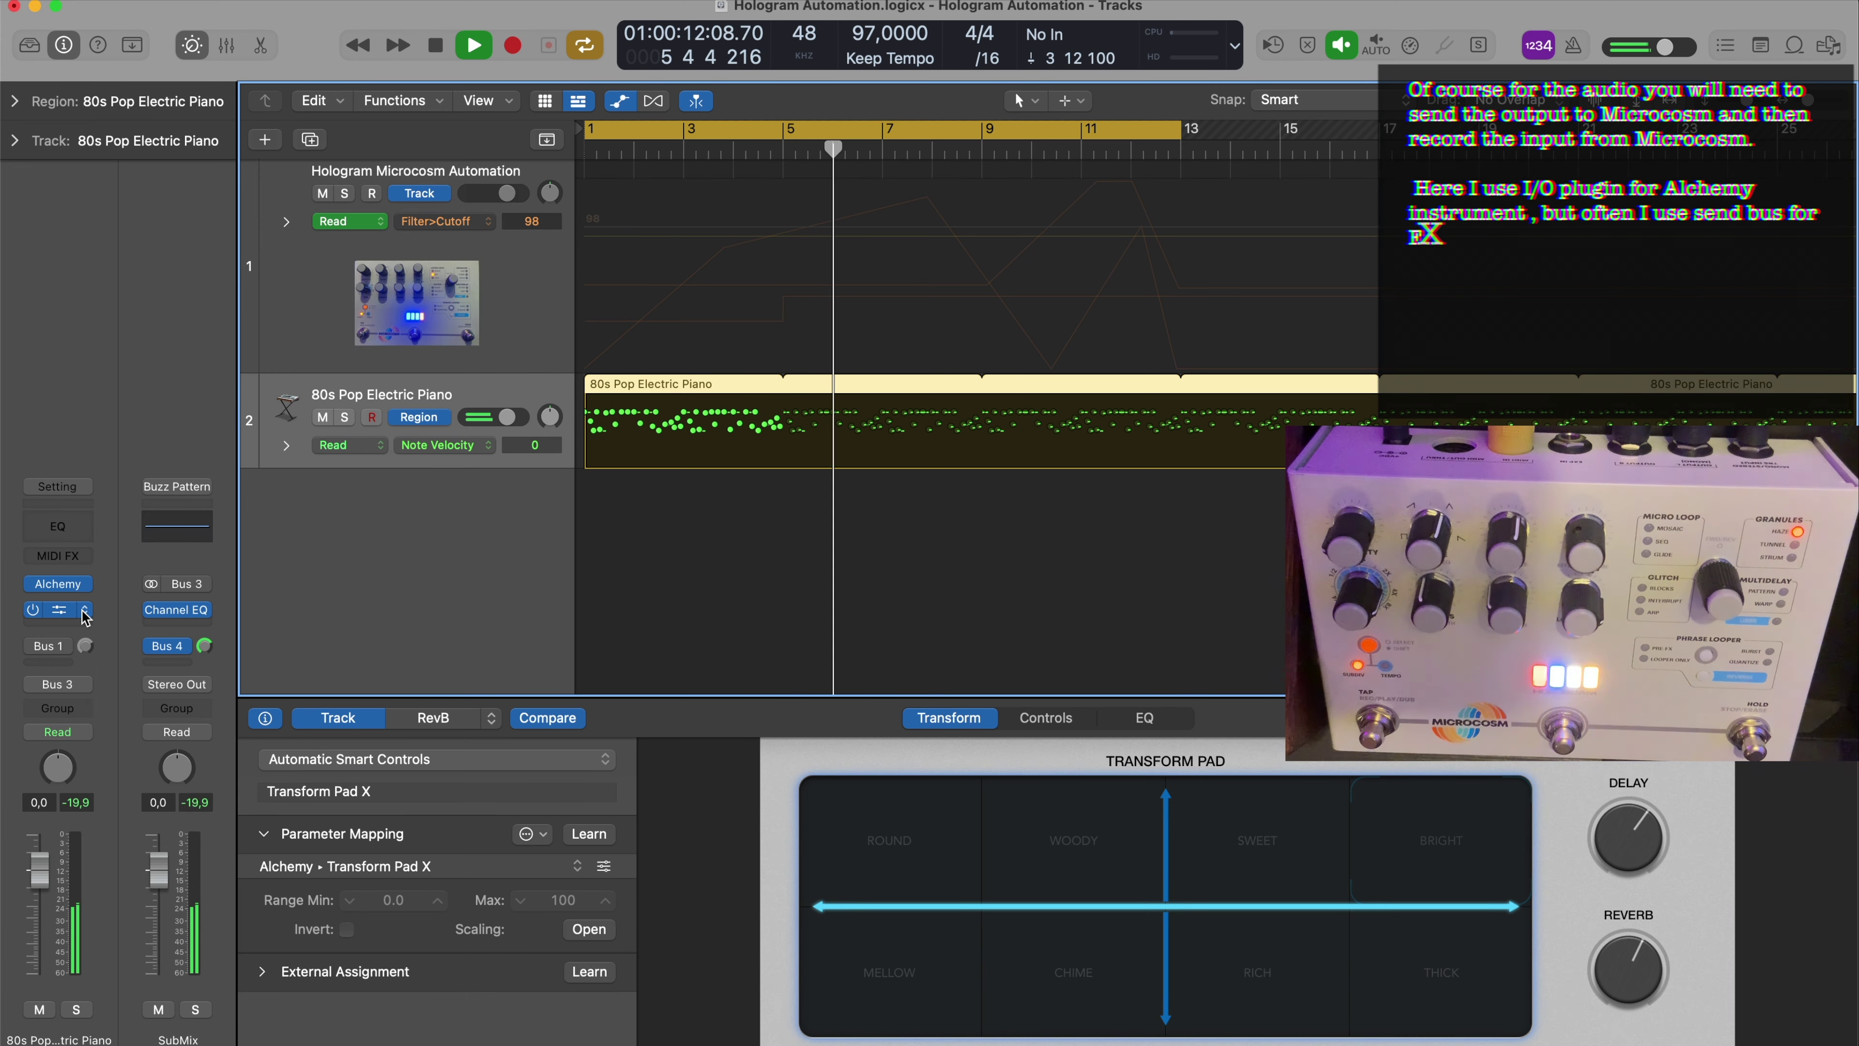
click(60, 613)
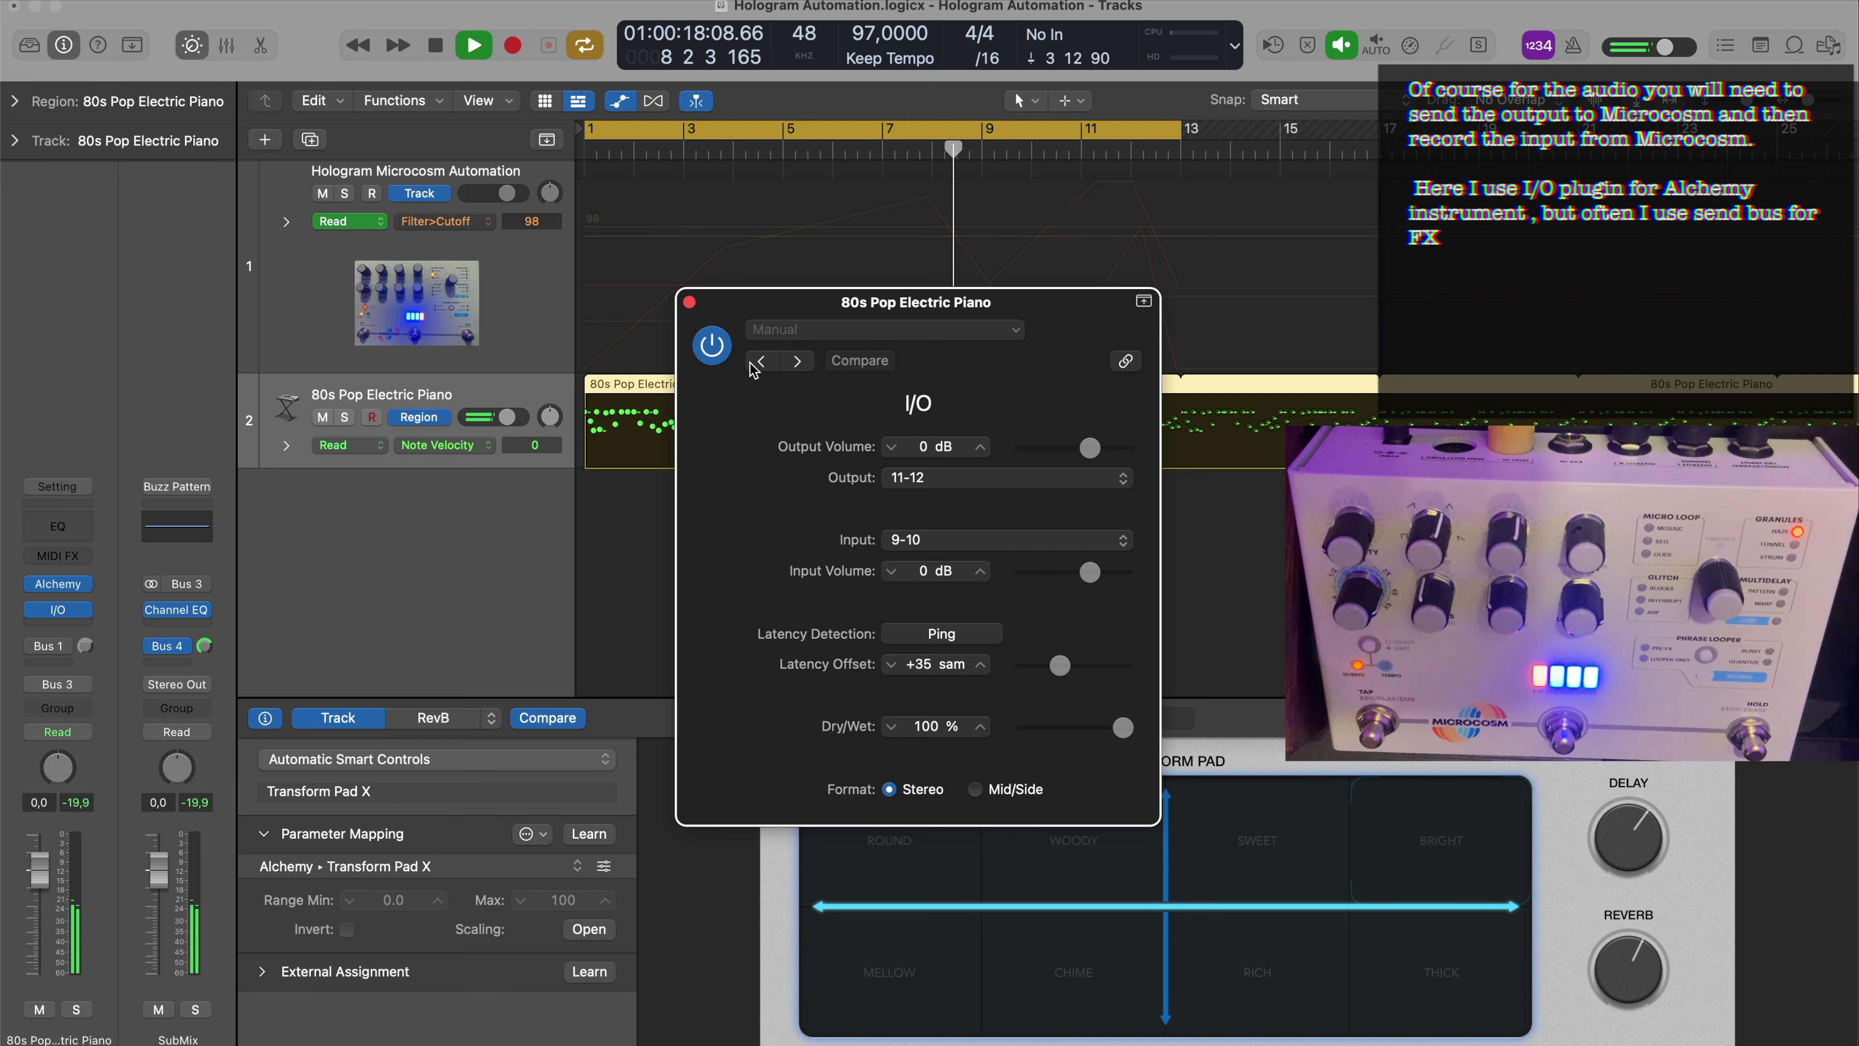
click(690, 302)
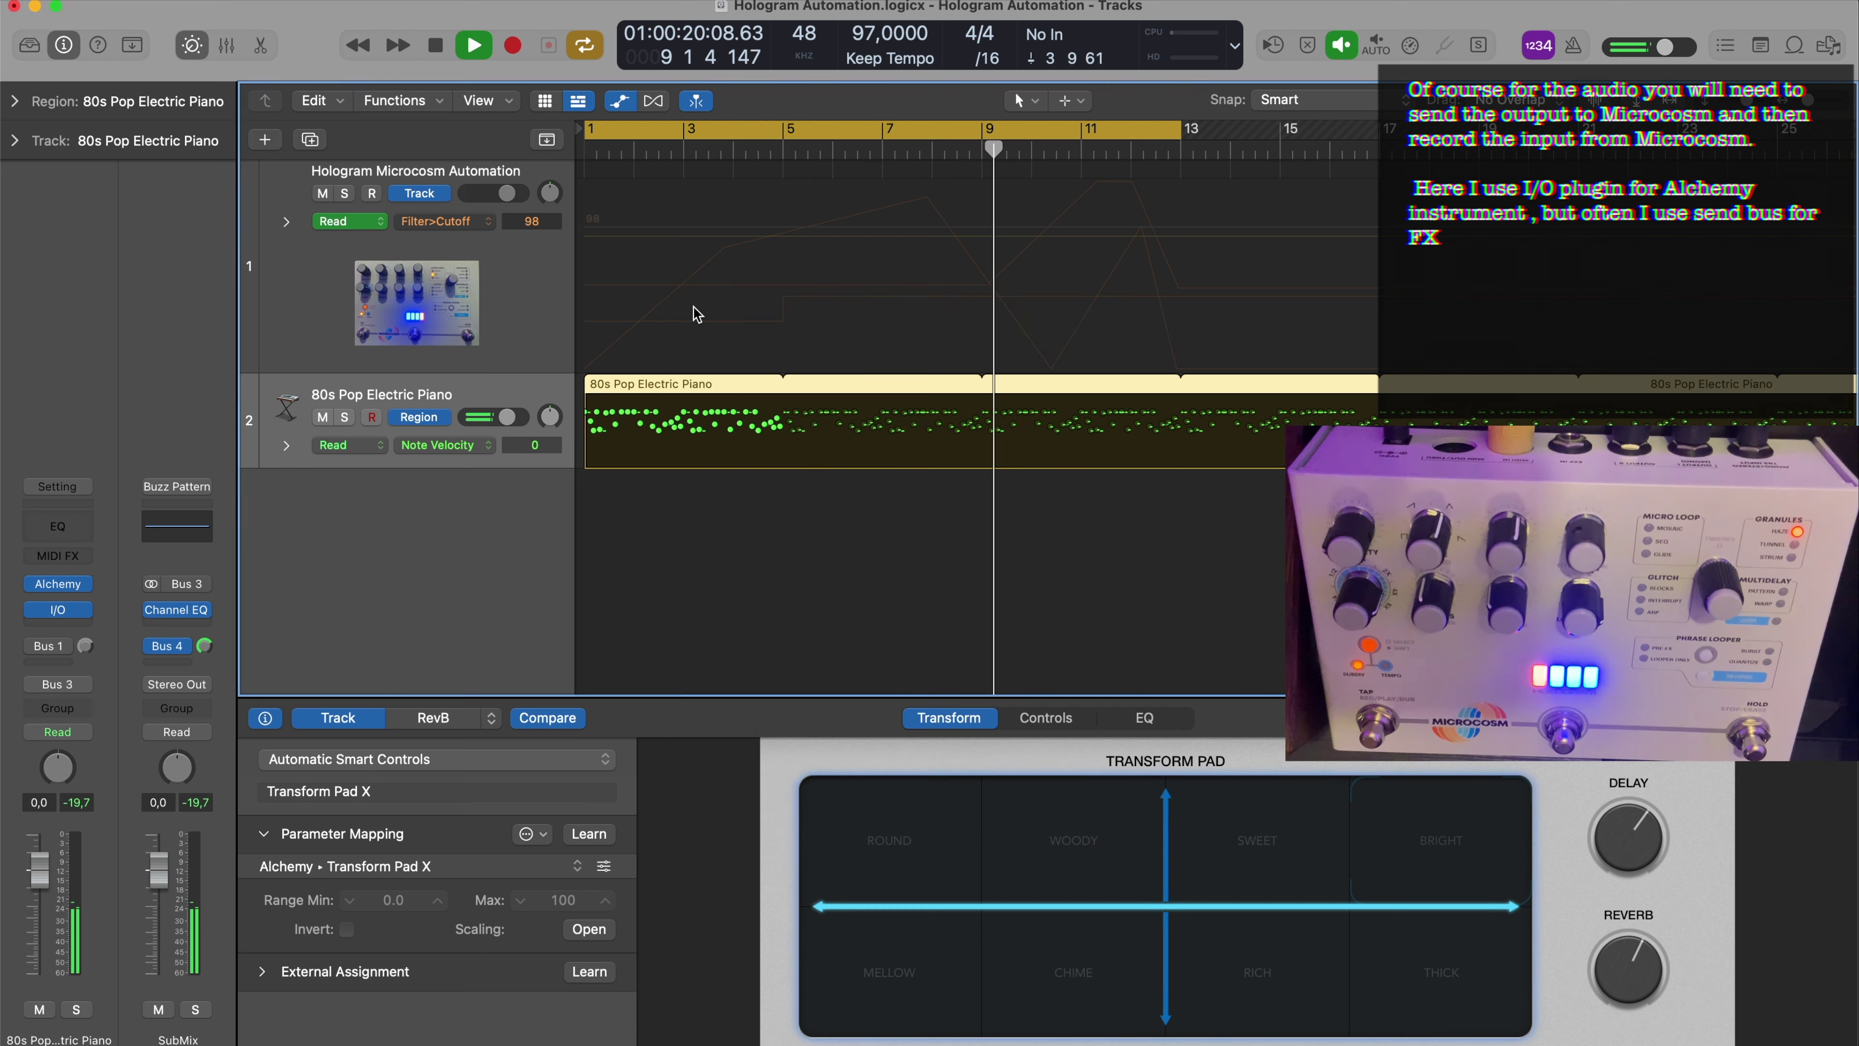
Show the mixer at full height and move the I/O plug-in from the 80s Pop Electric Piano channel to the RevB channel
key(x)
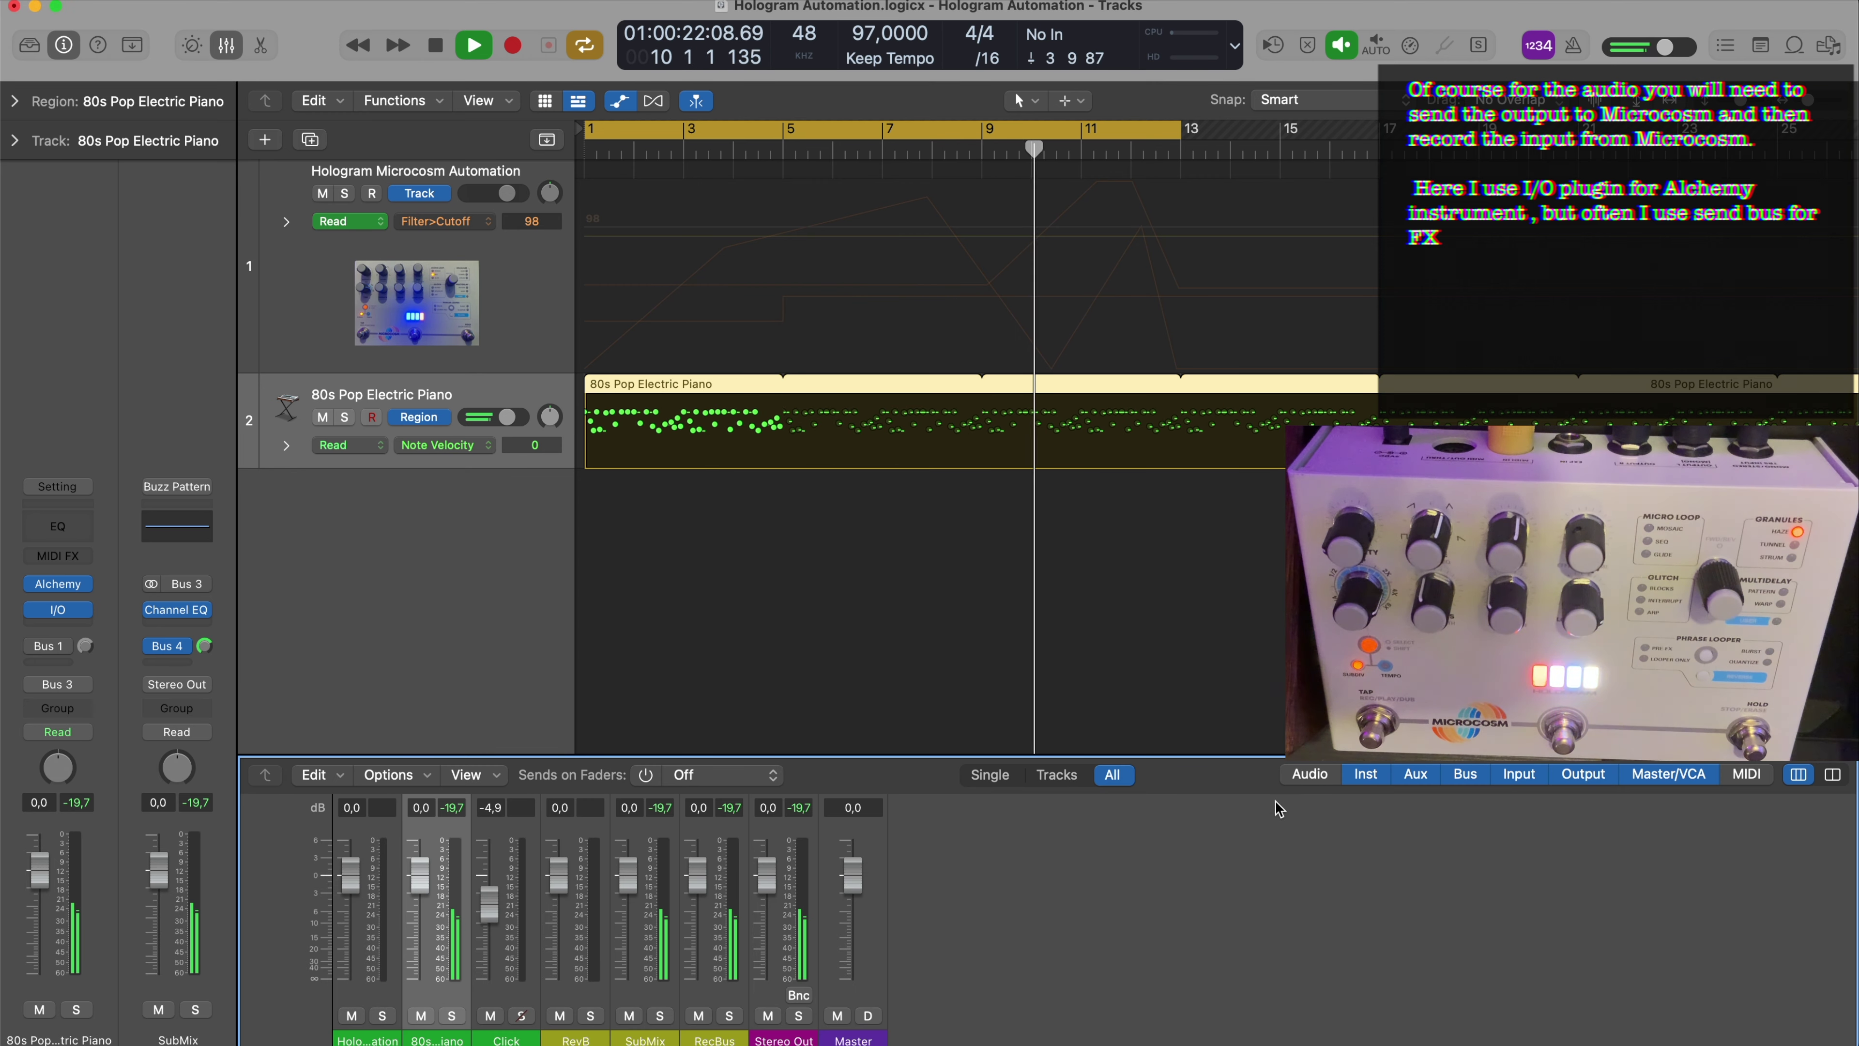
drag(1092, 755, 1088, 487)
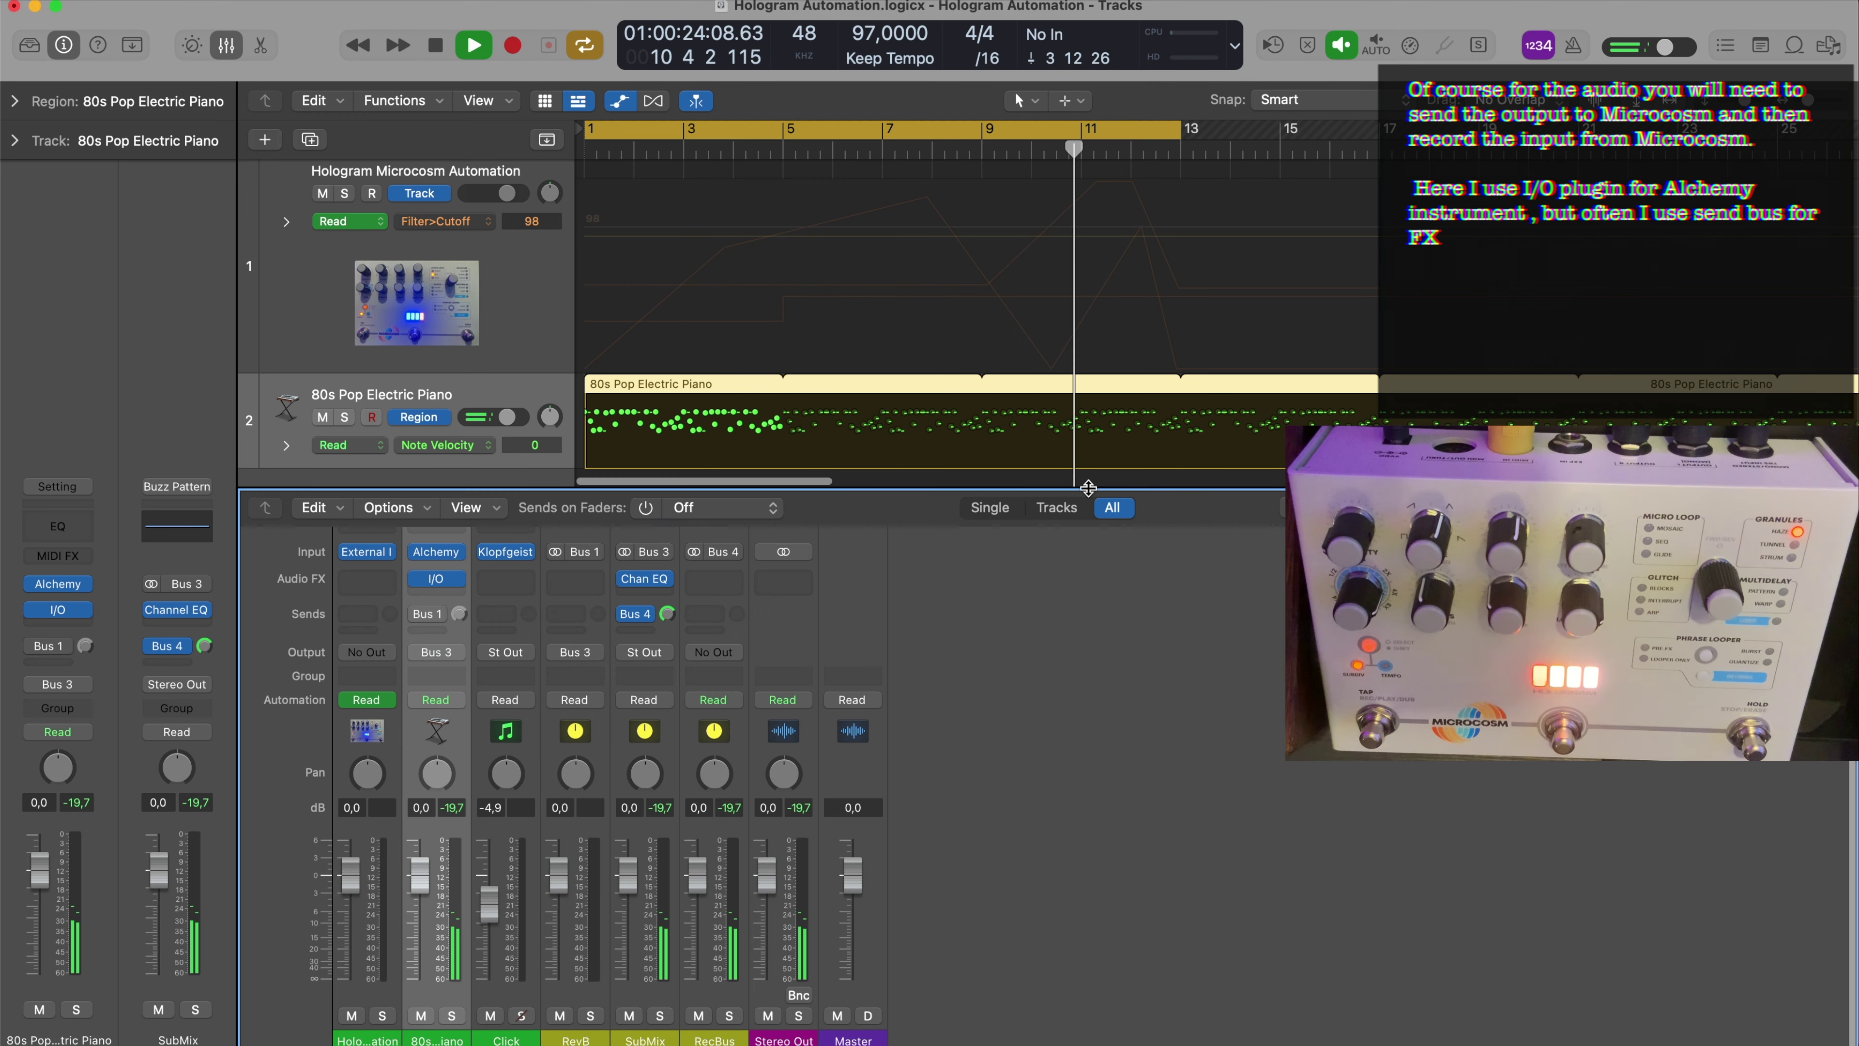
mouse_move(59, 614)
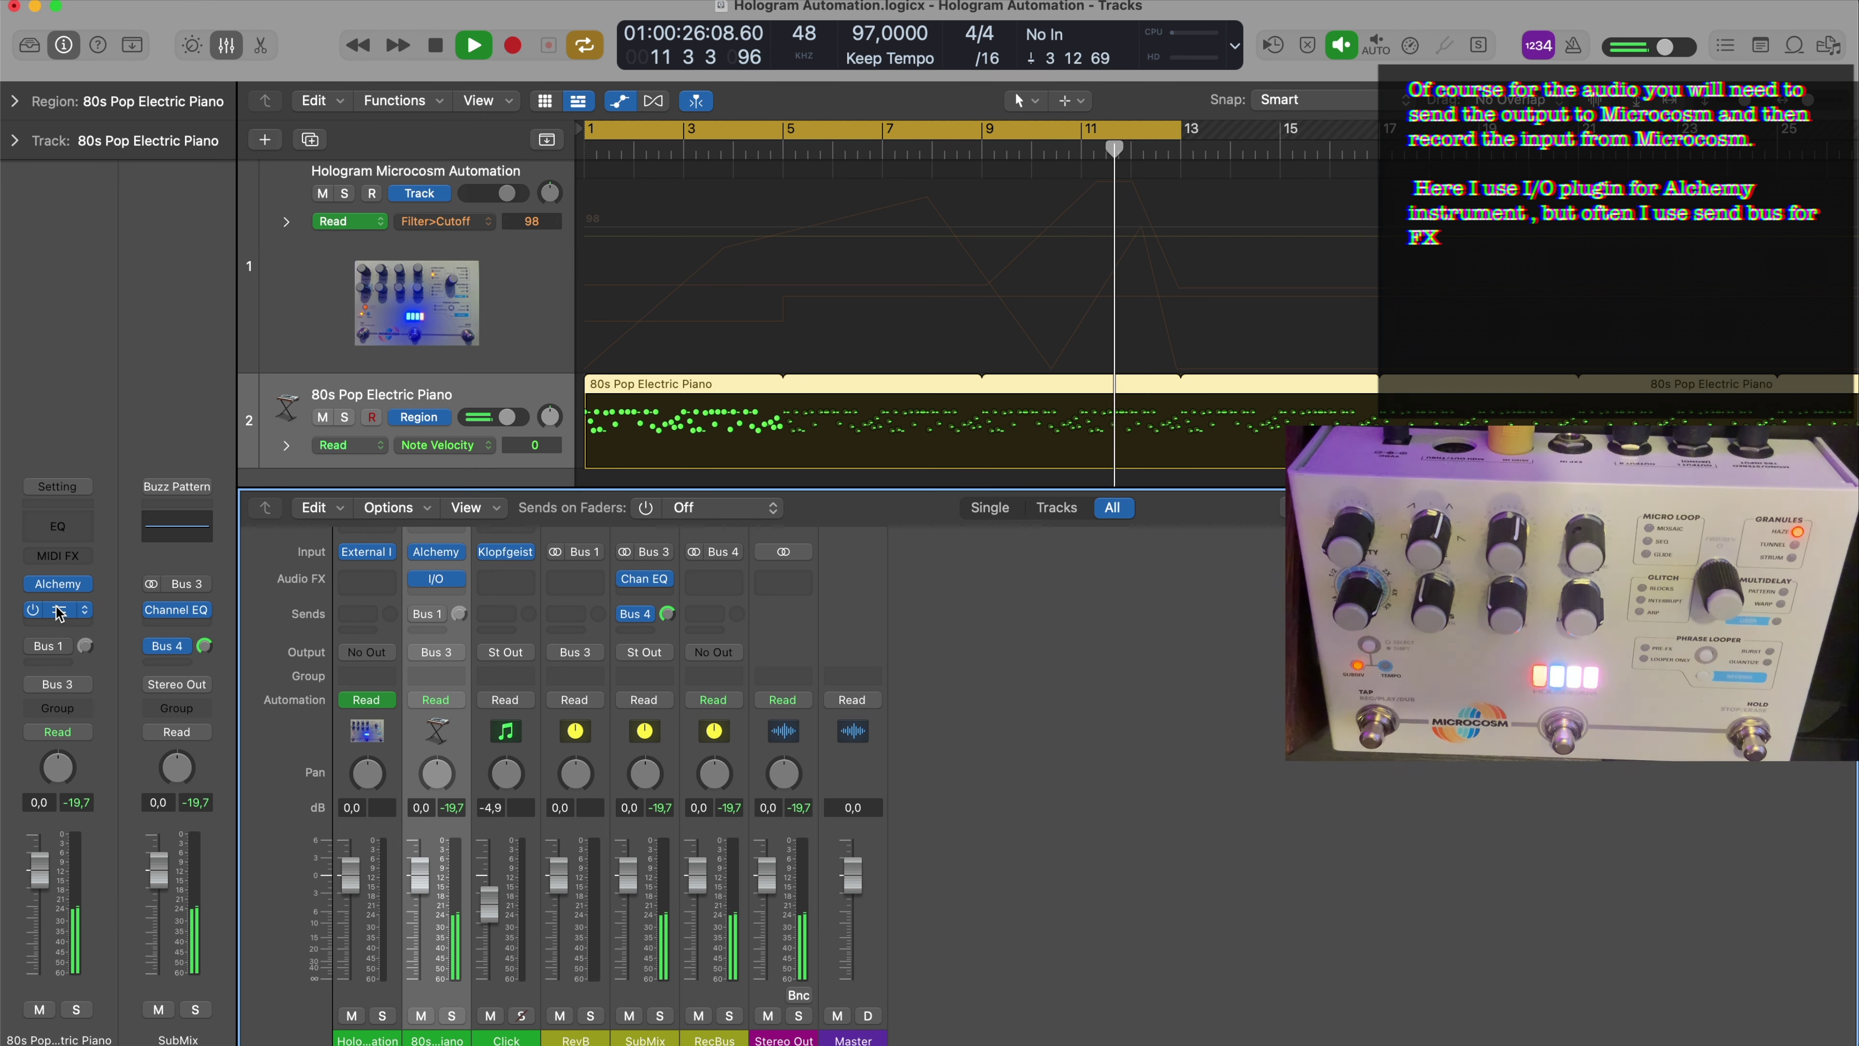
drag(59, 613, 584, 580)
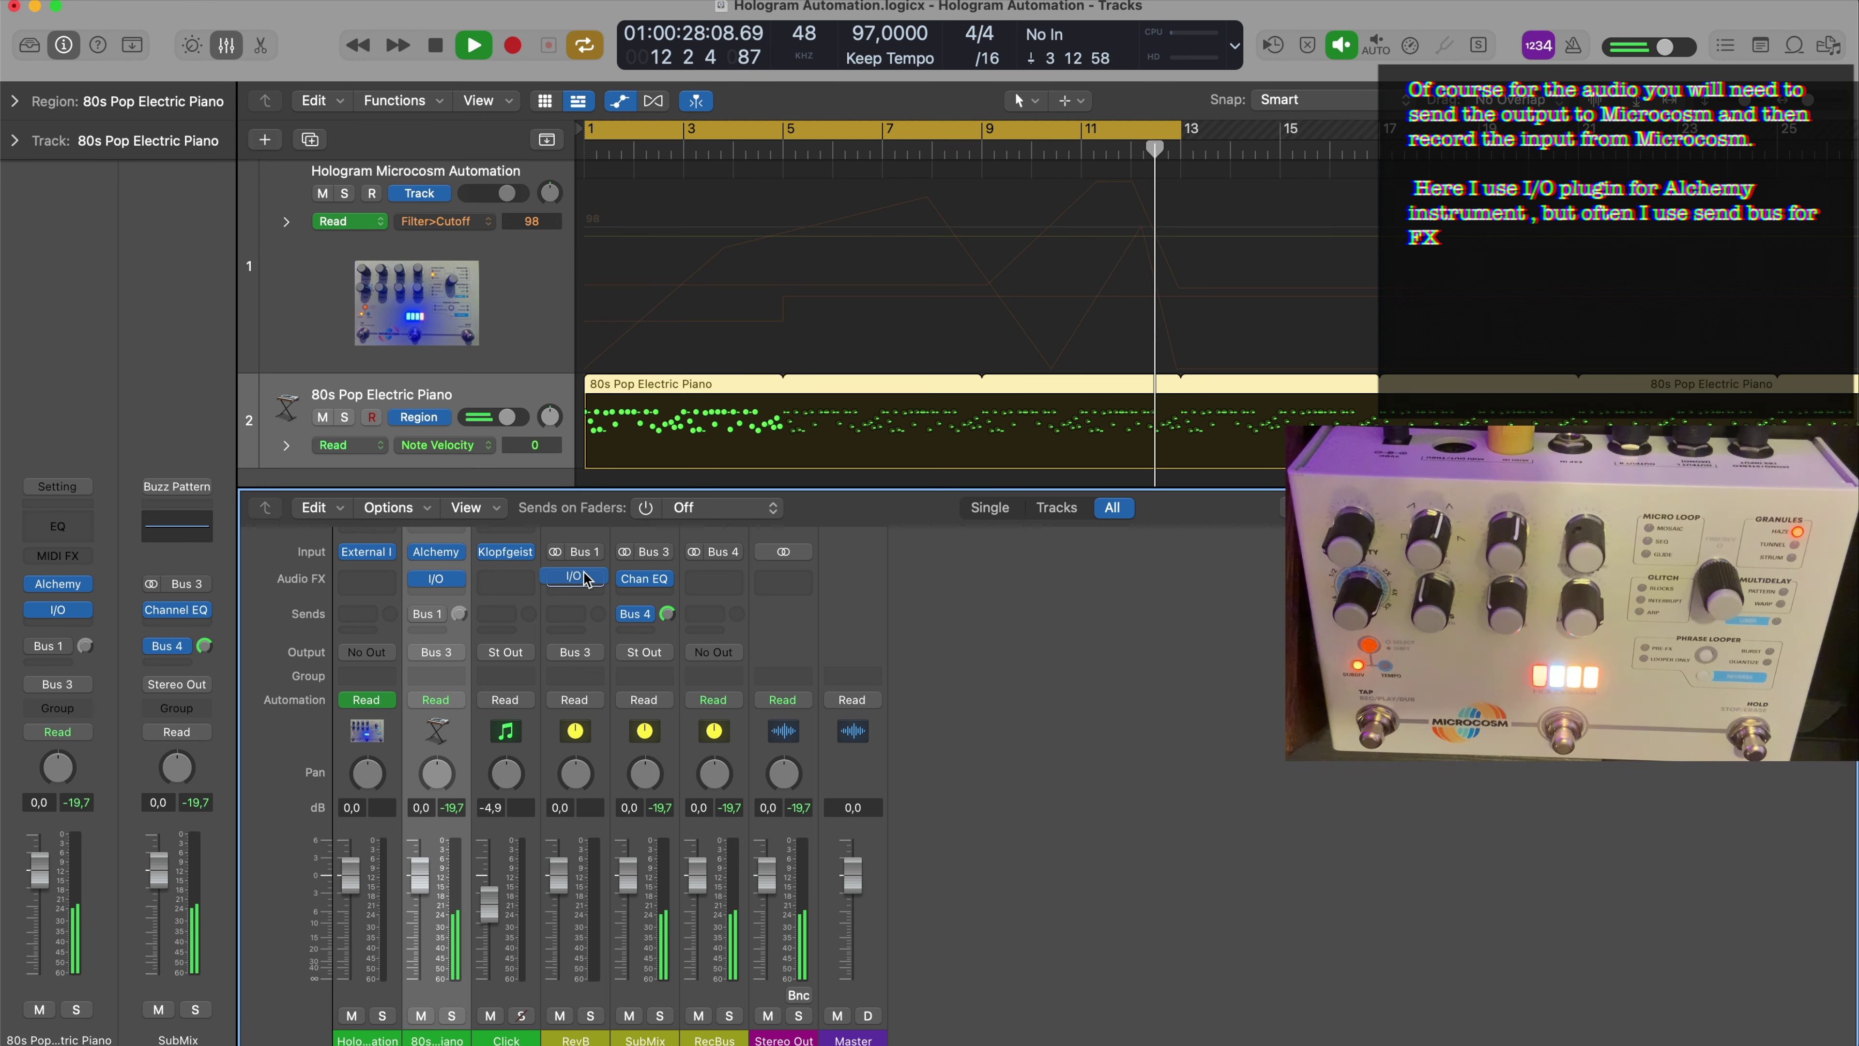
Raise the electric piano's Bus 1 send and balance the faders, with the piano at -4.3 dB and RevB at 4.5 dB
mouse_move(419, 617)
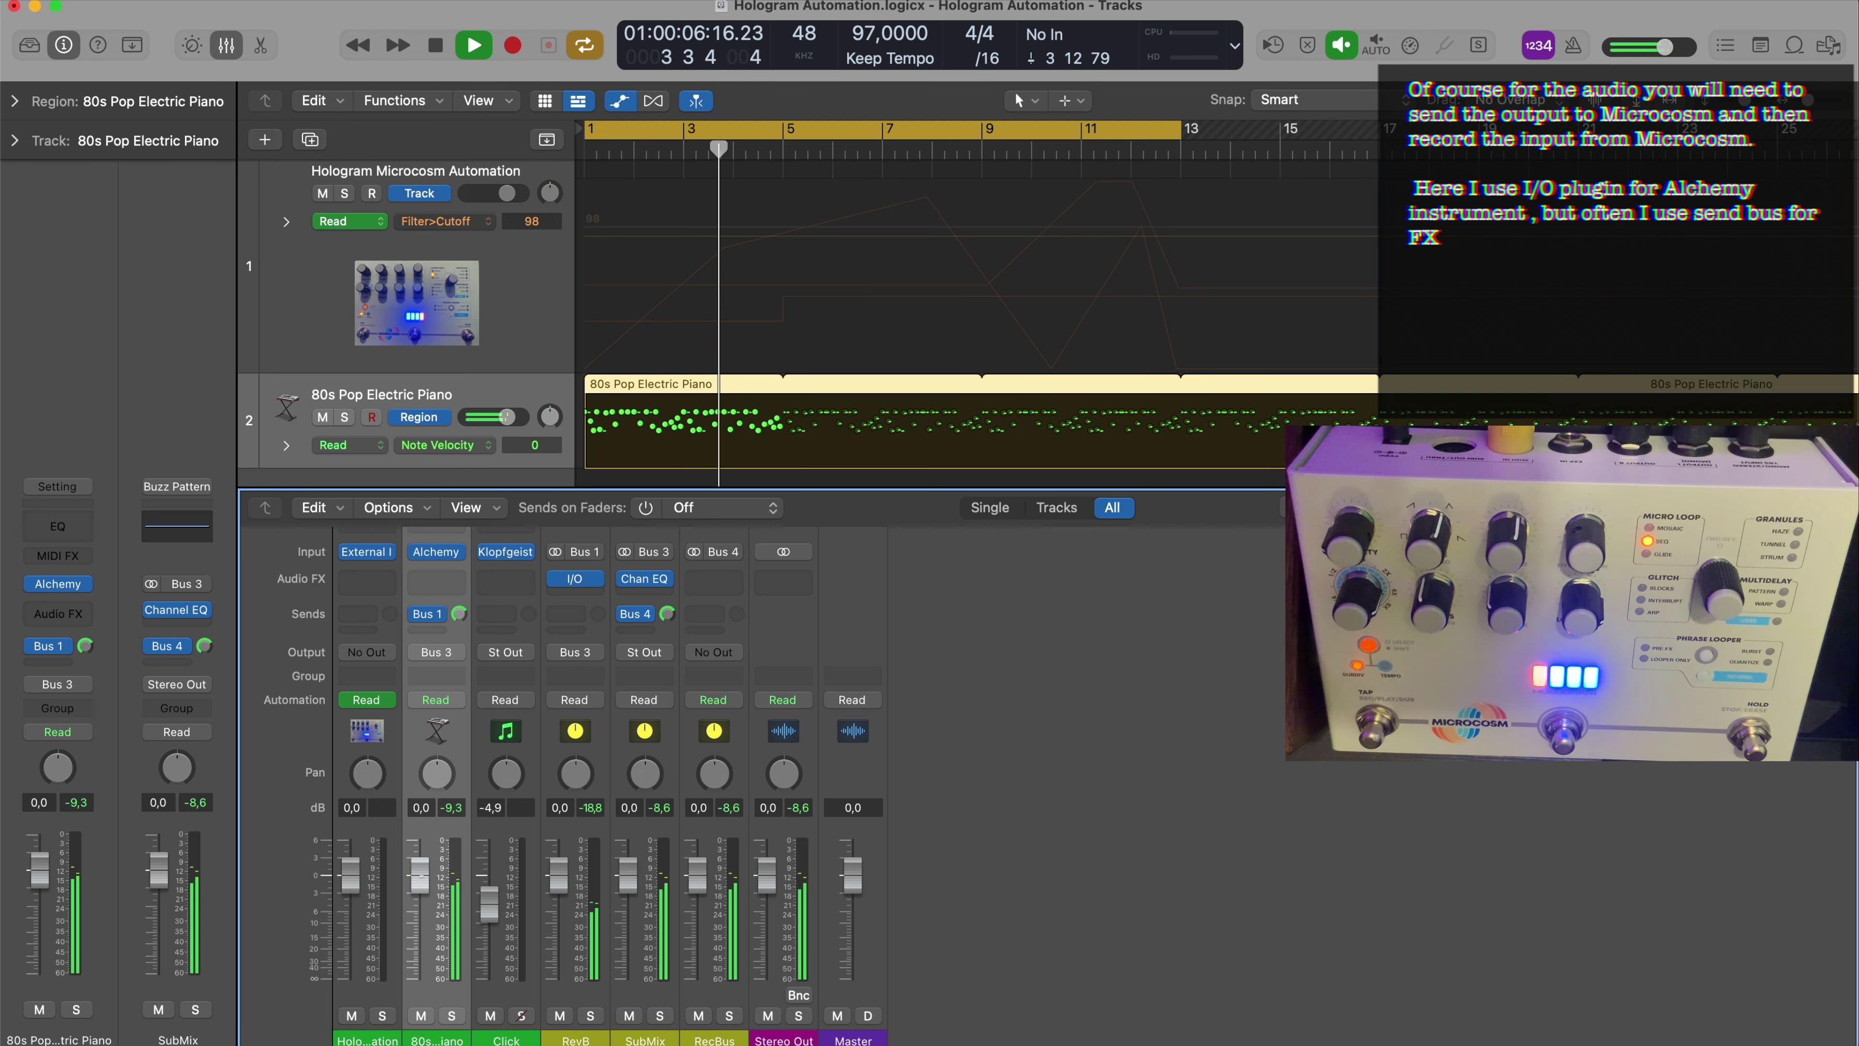
drag(419, 870, 418, 926)
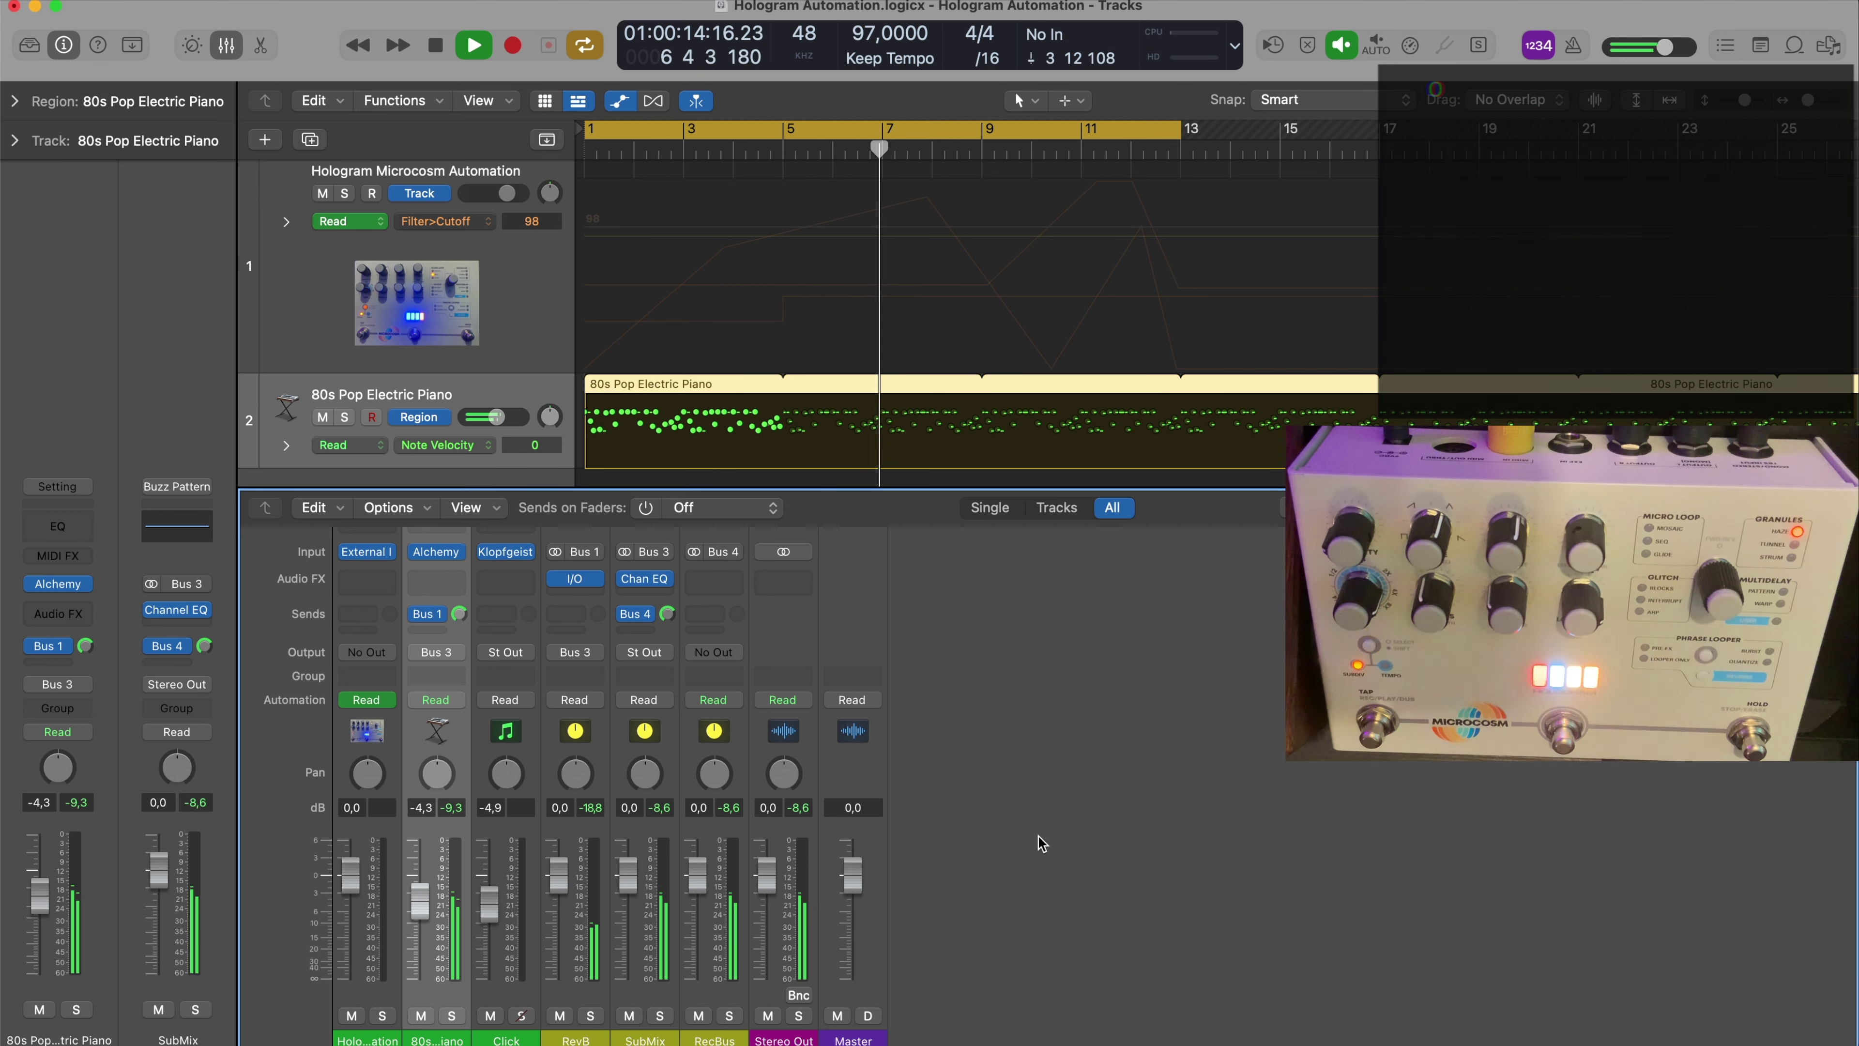
drag(559, 873, 562, 830)
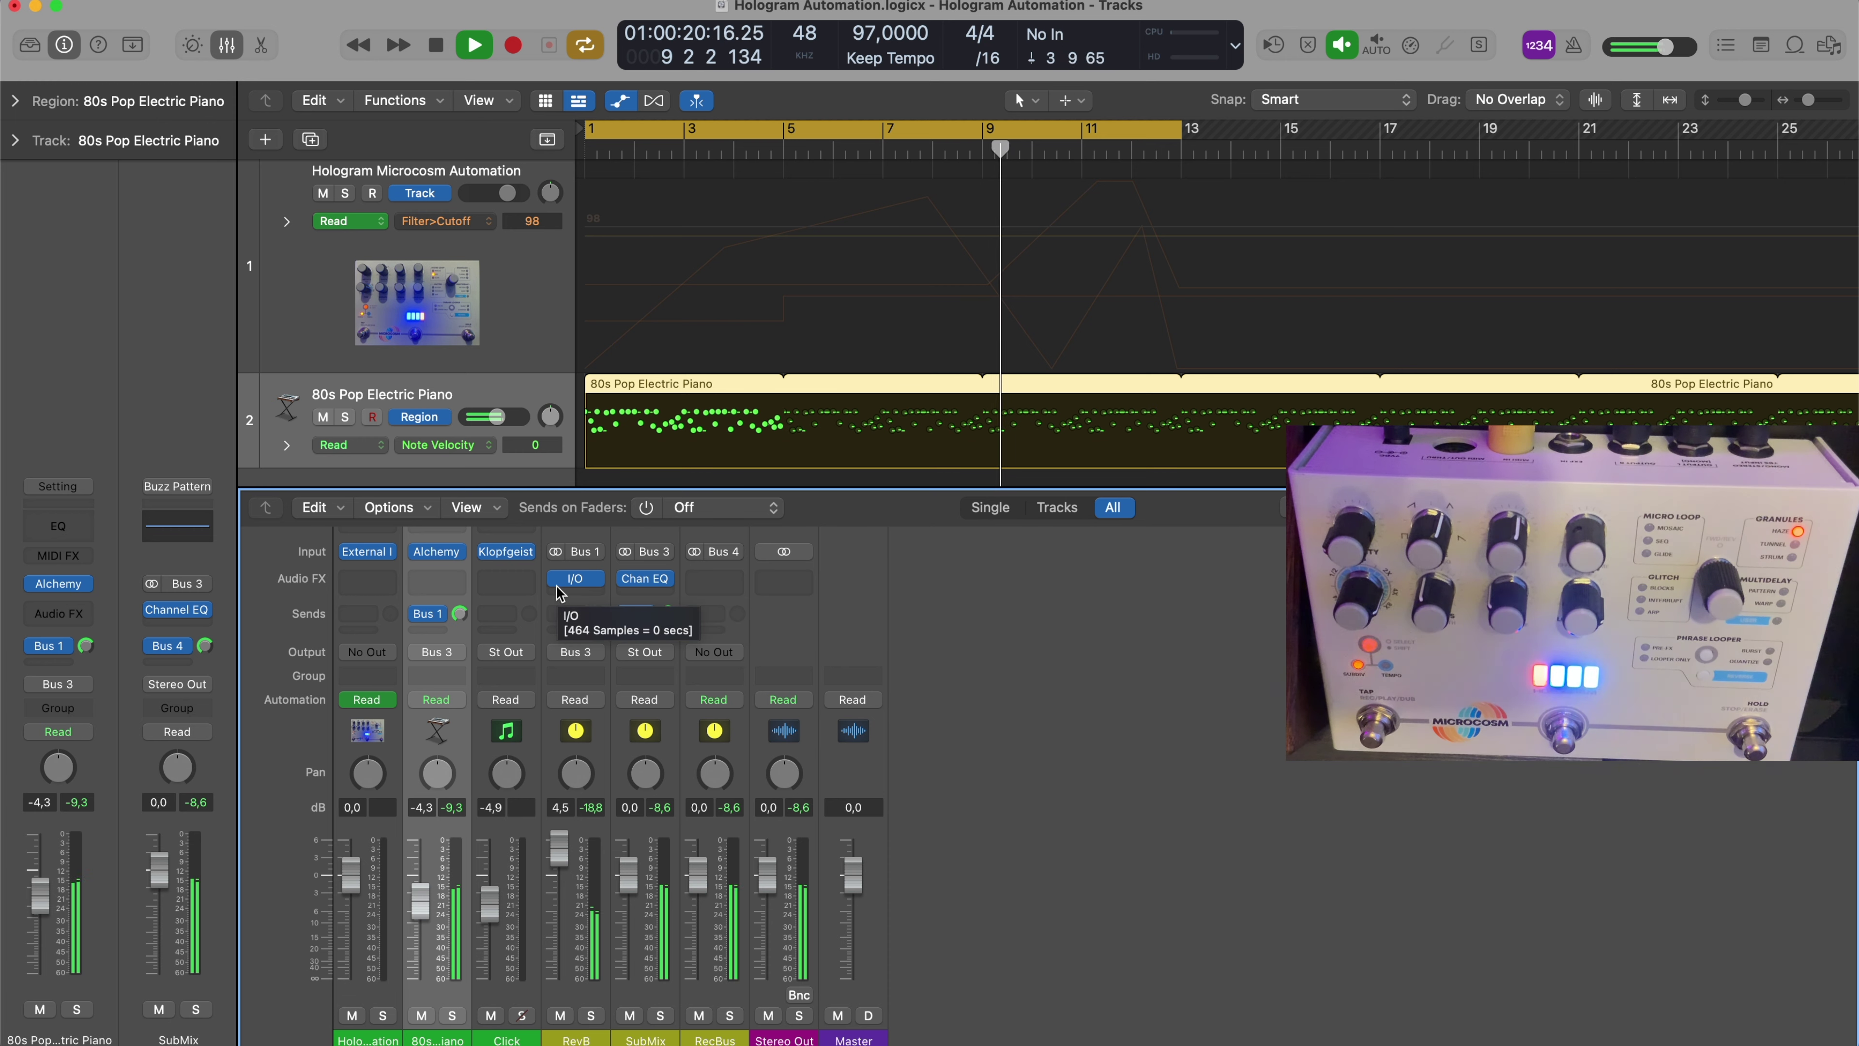
Restart playback and check the MIDI clock destination MIDI Express XT Port 8 in the project's MIDI synchronization settings
click(437, 47)
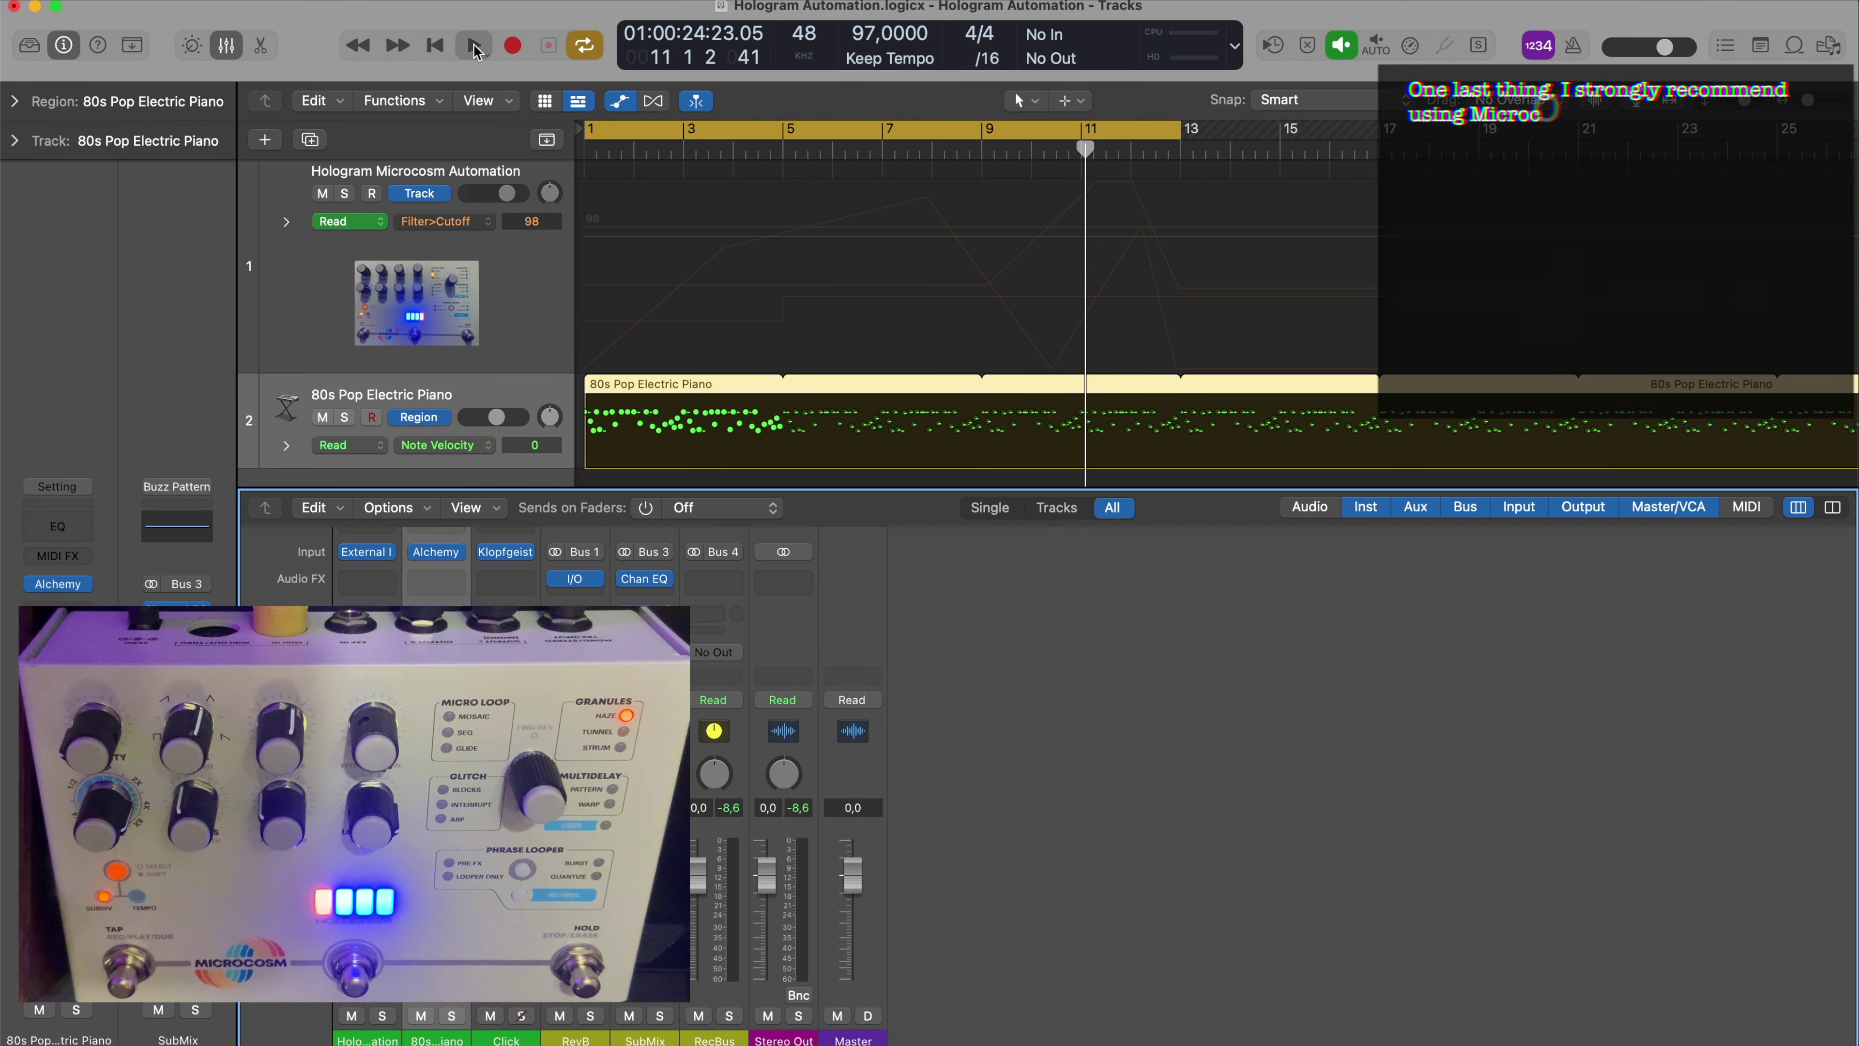
click(475, 49)
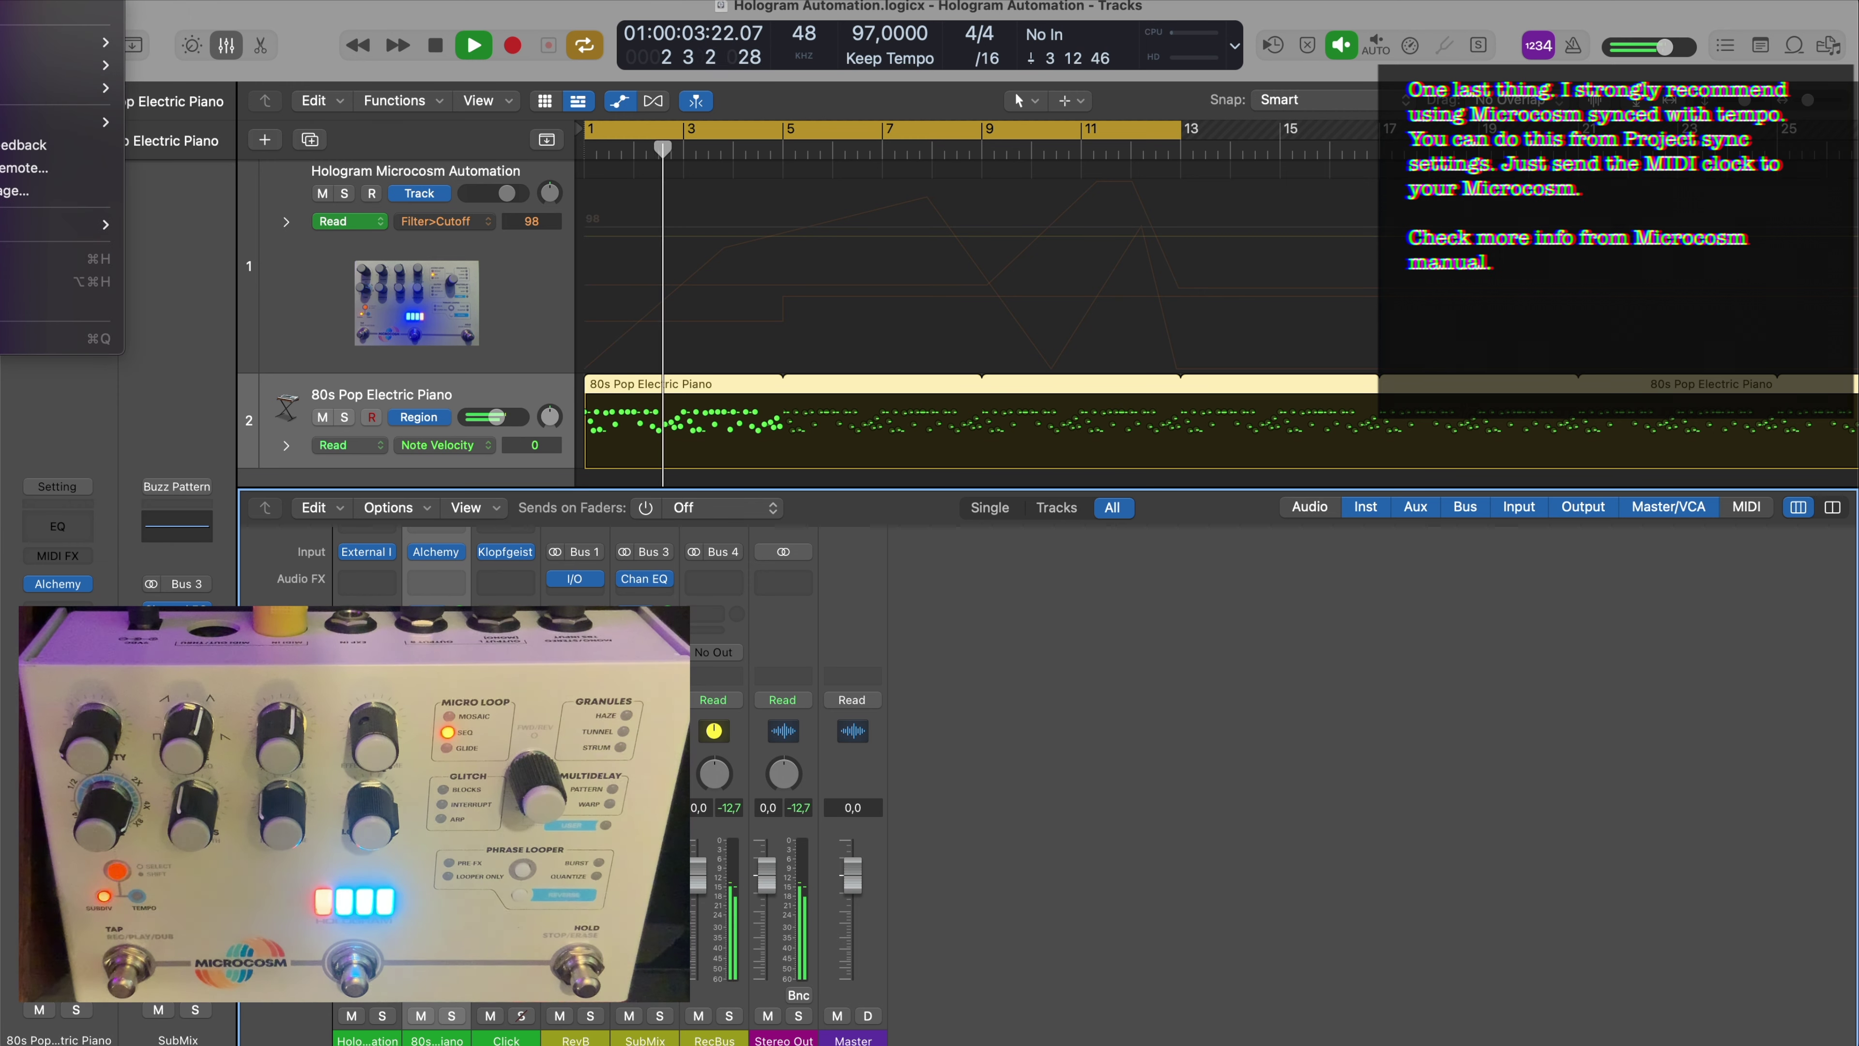
mouse_move(96, 43)
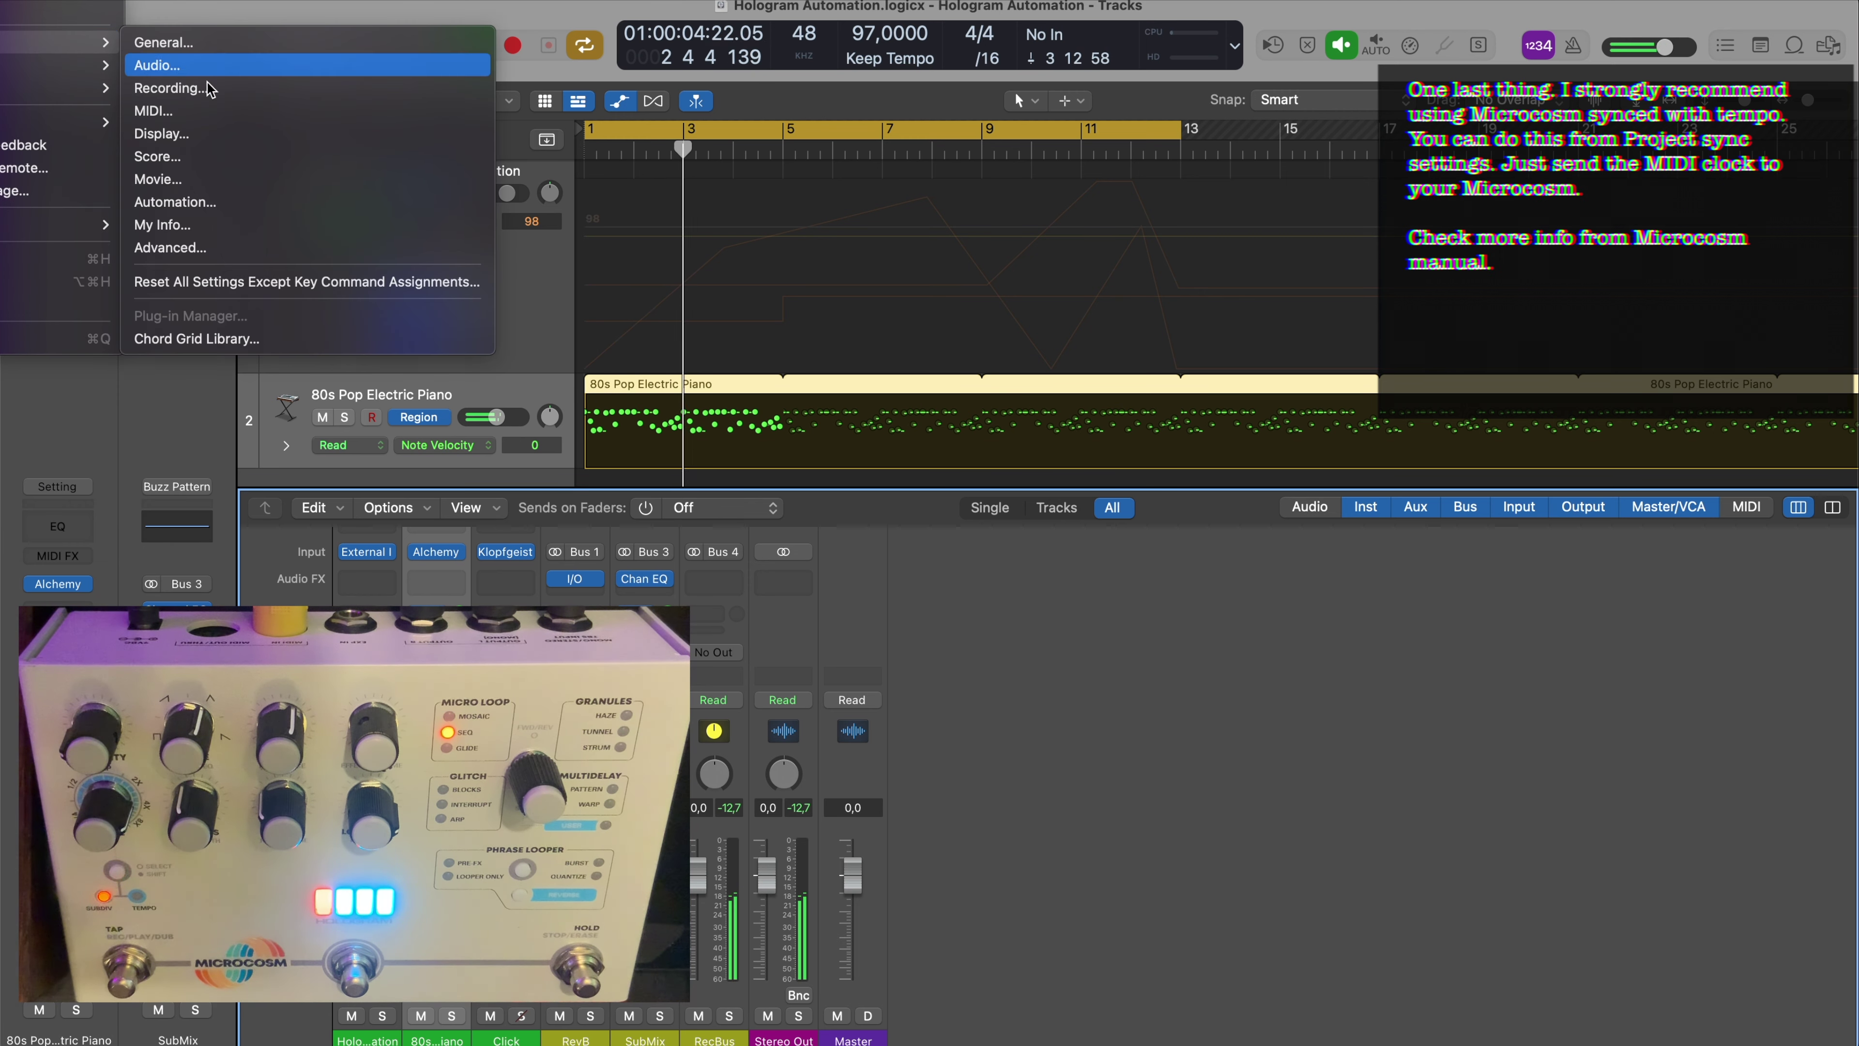
click(237, 110)
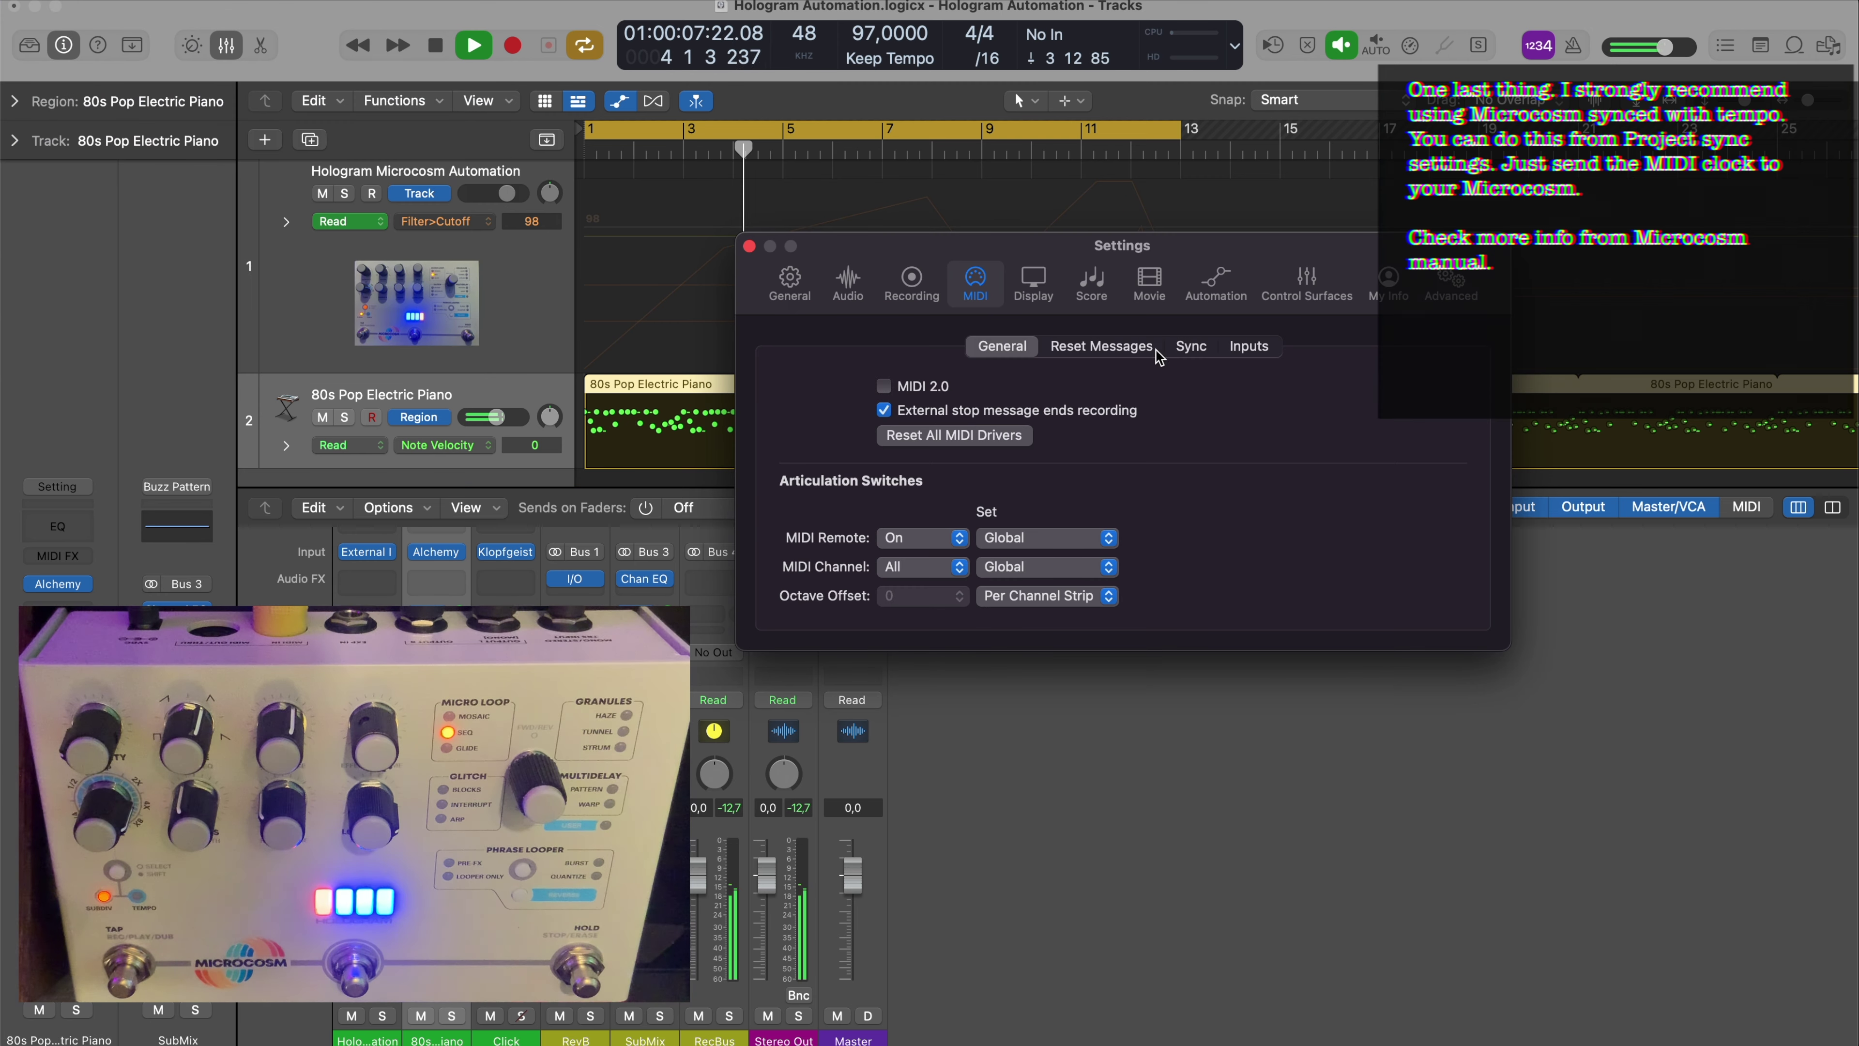
click(1213, 347)
click(1419, 778)
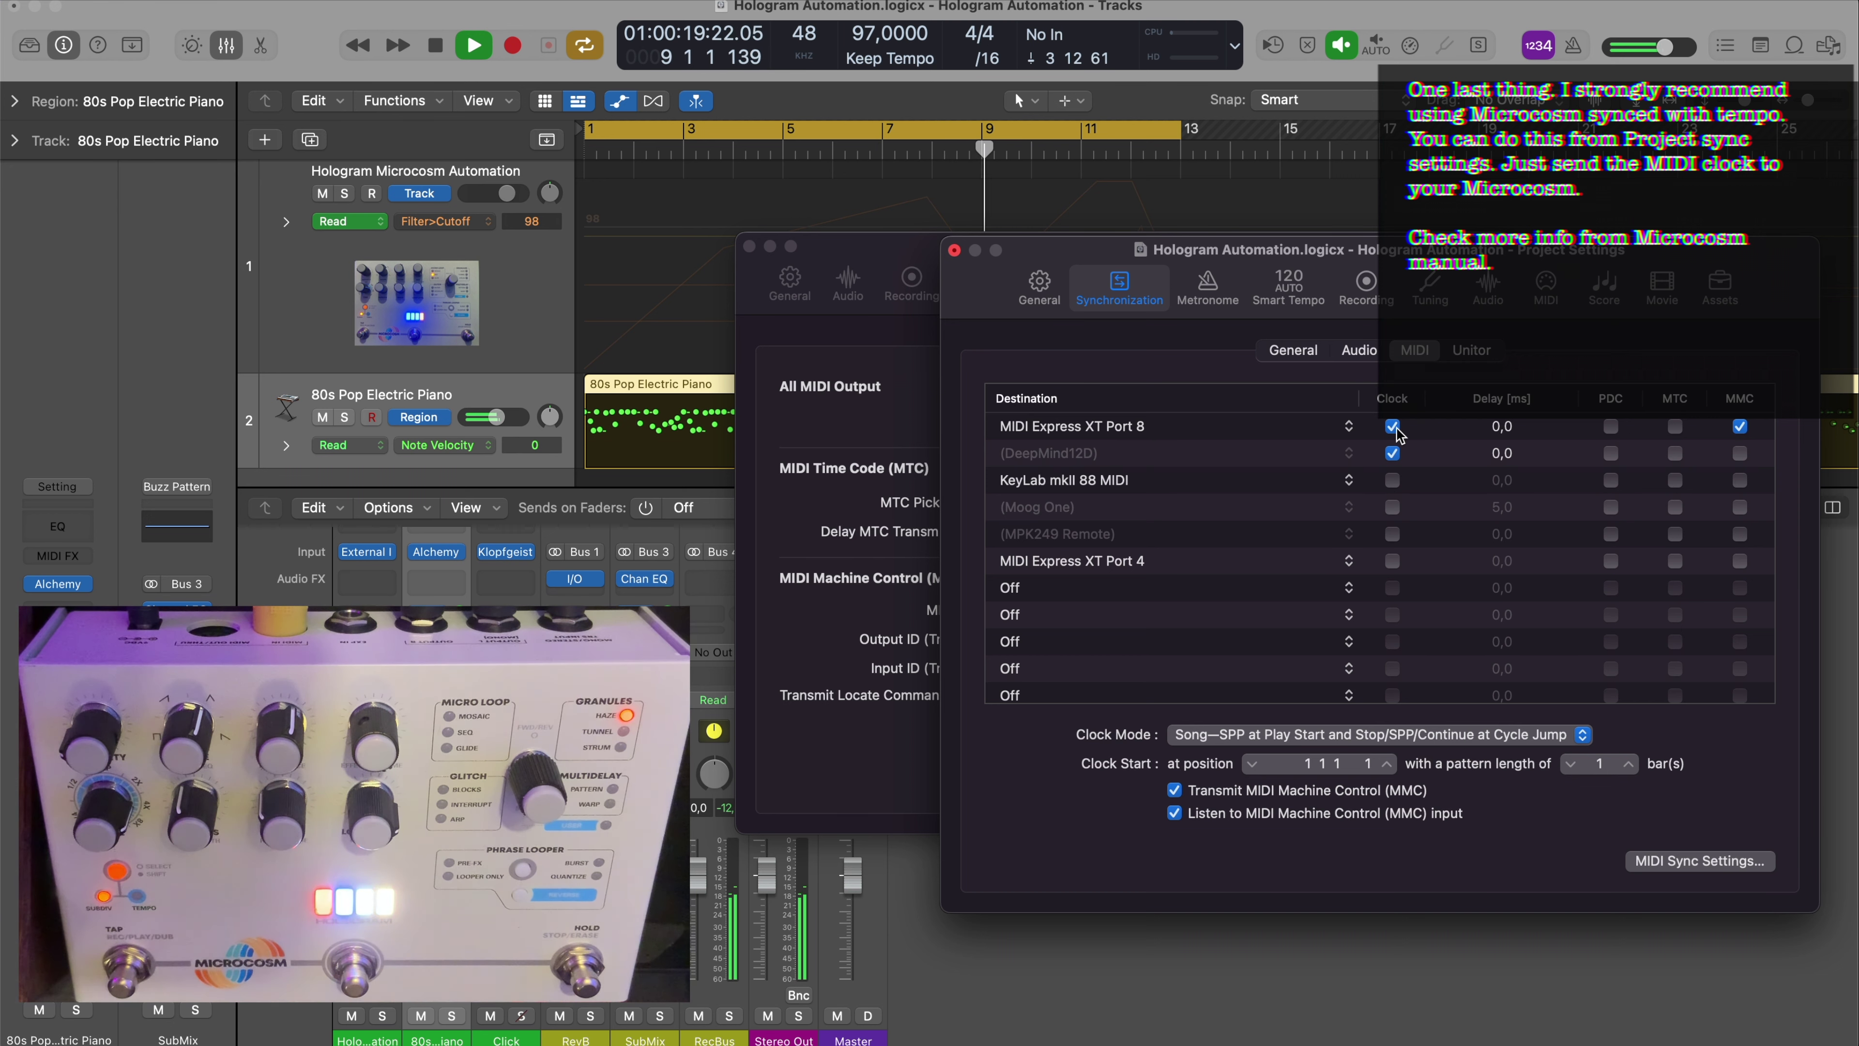
click(953, 250)
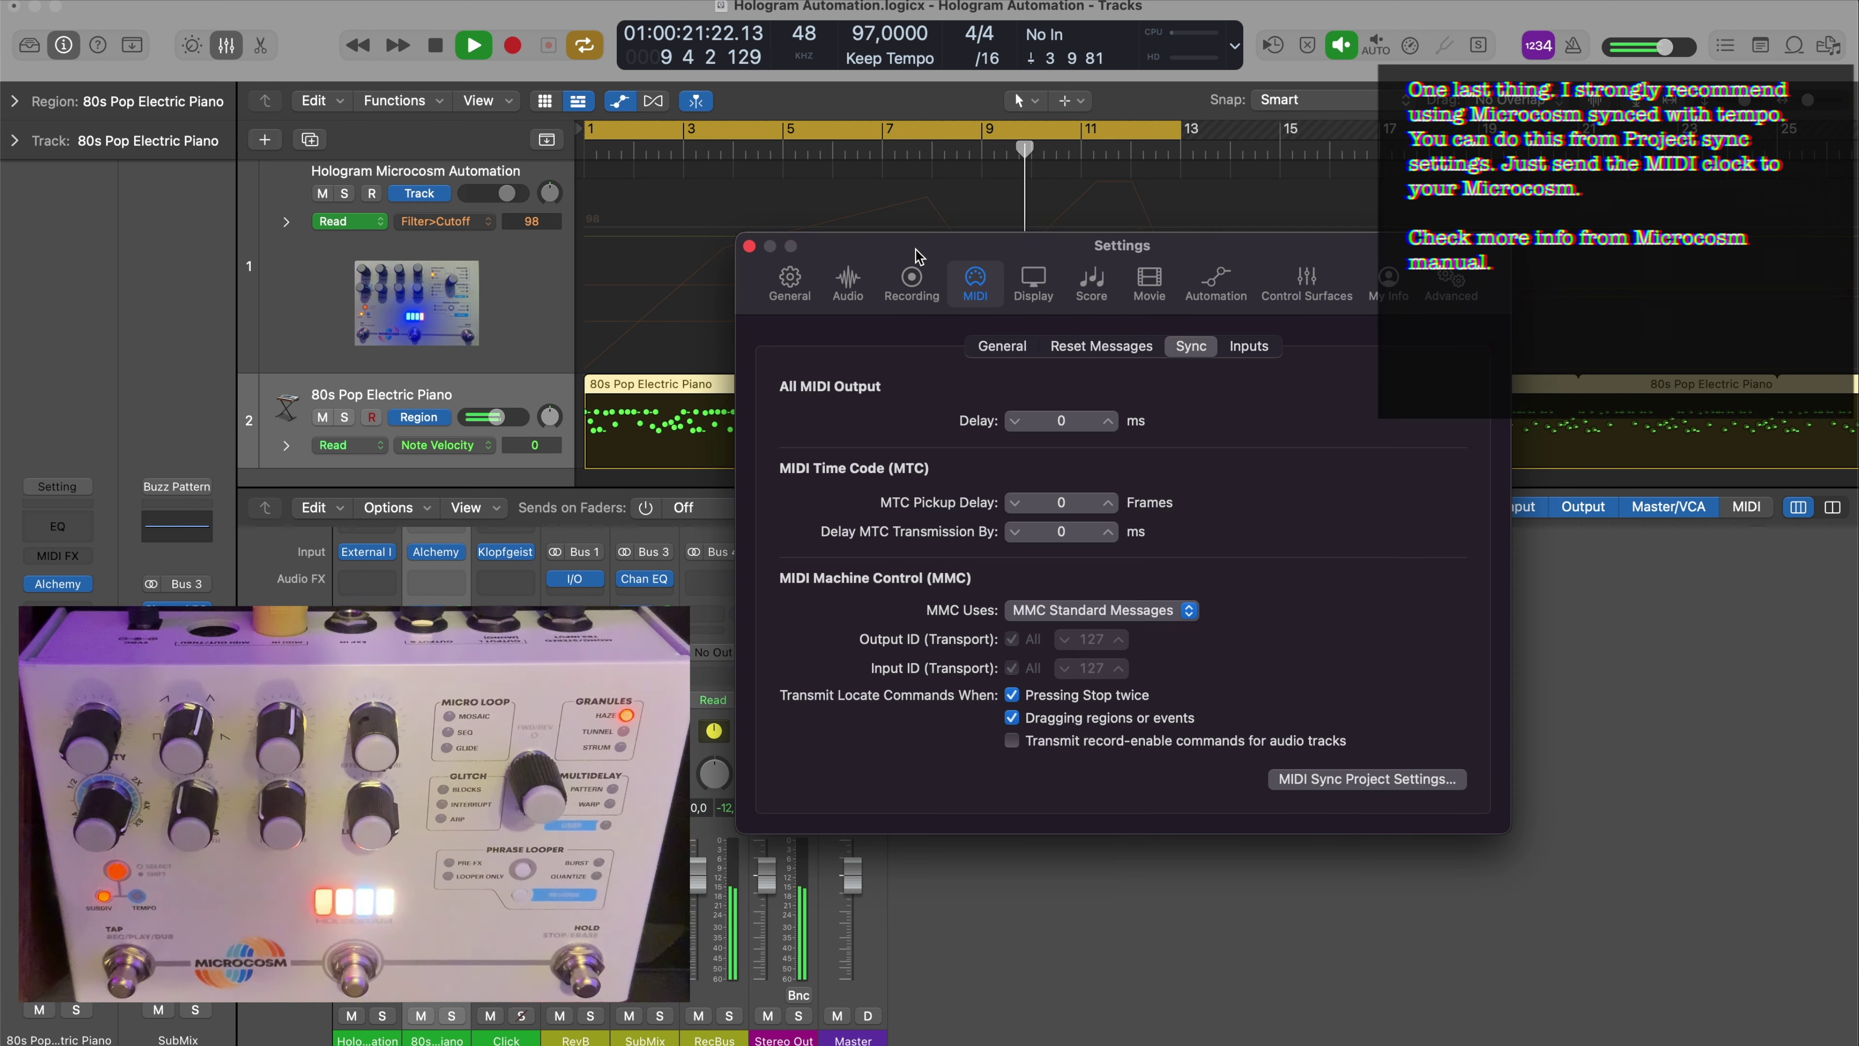
click(749, 246)
Set the project tempo to 58 BPM
drag(870, 31, 870, 70)
drag(863, 153, 863, 181)
scroll(862, 182, right, 1)
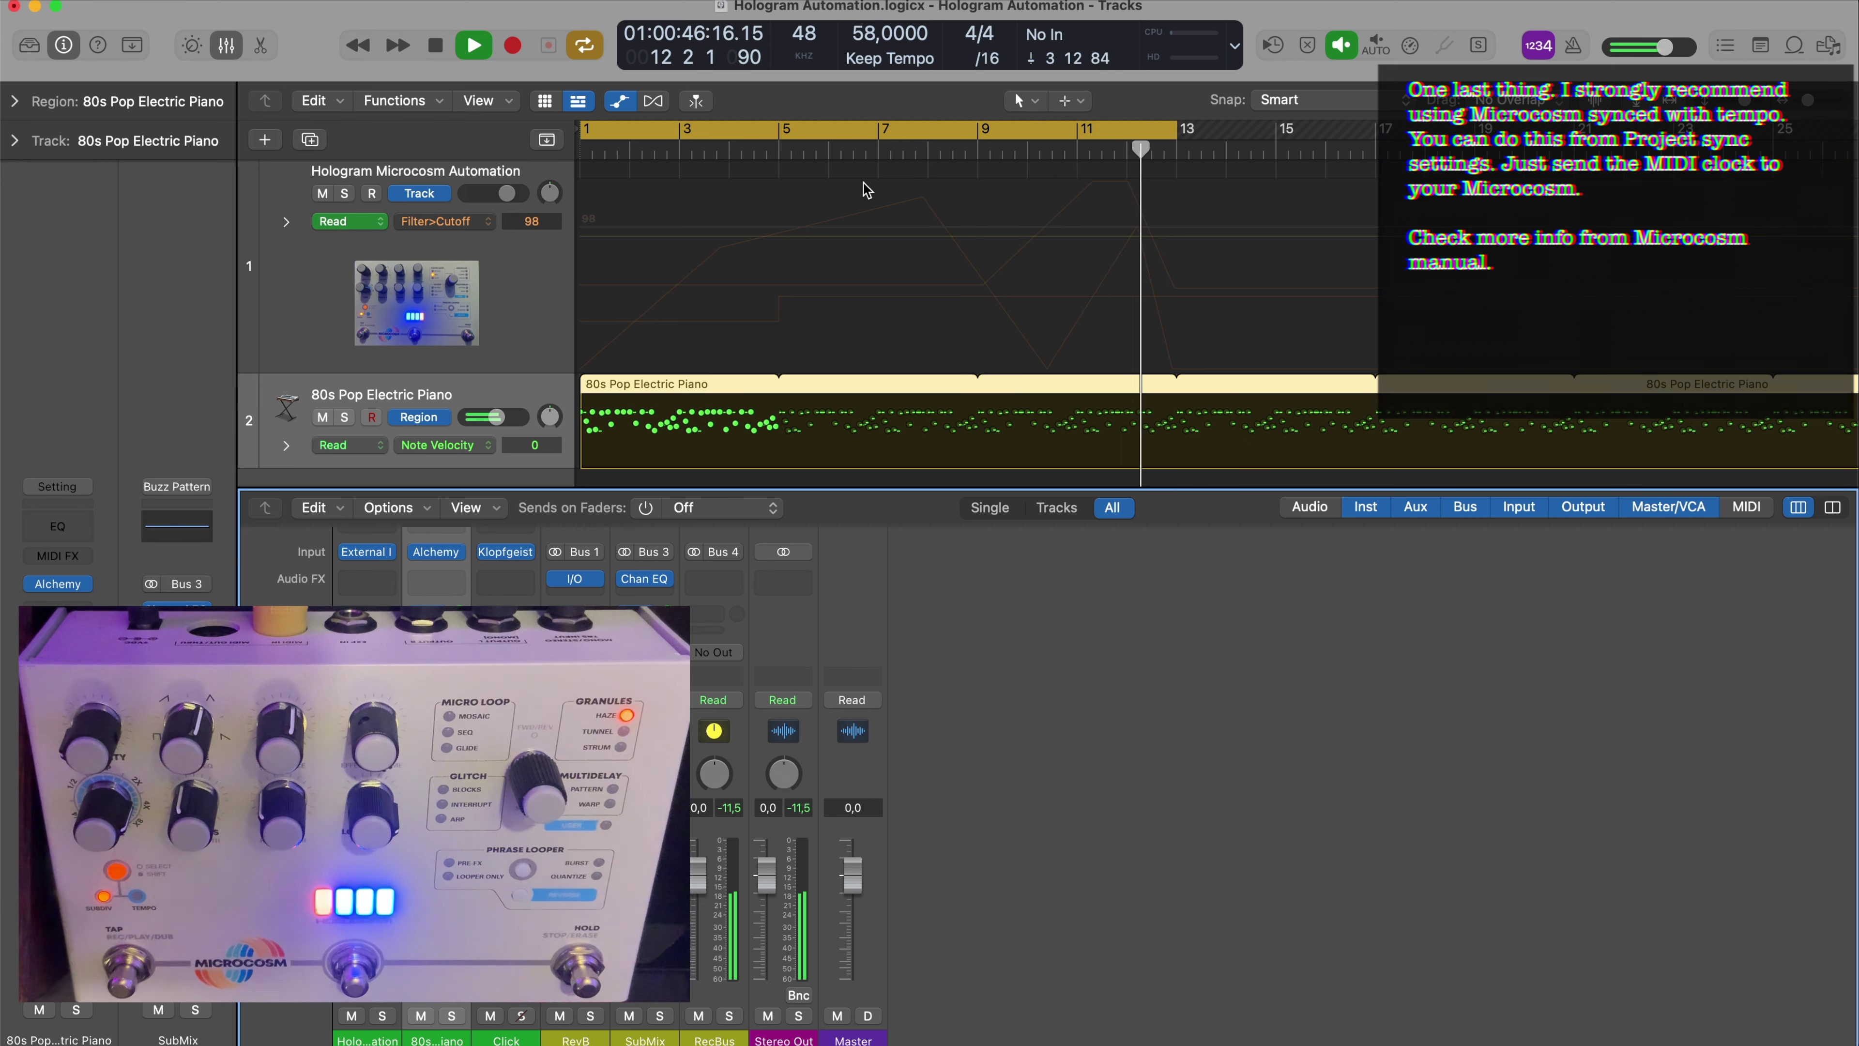
Expand the Microcosm track's automation lanes and look through the Program Change and Rev>Space curves
click(286, 222)
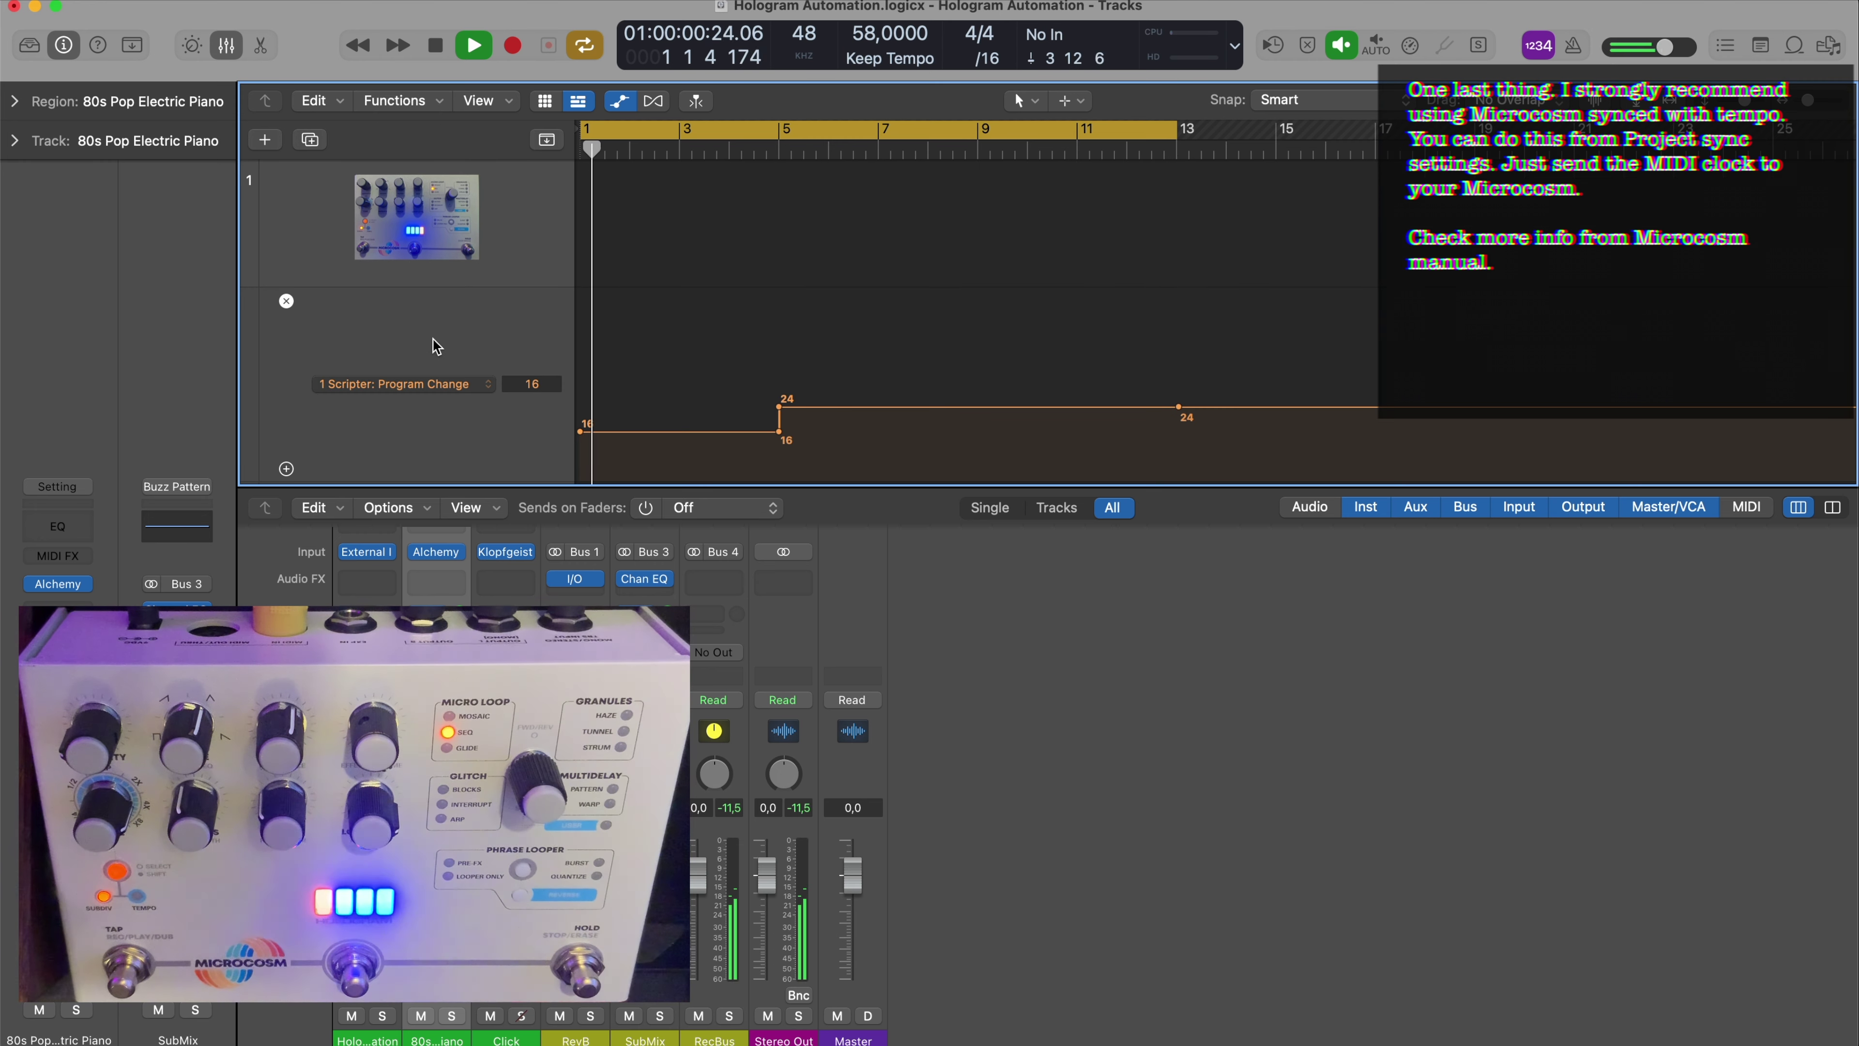
scroll(432, 338, down, 10)
scroll(433, 337, up, 3)
scroll(440, 326, up, 3)
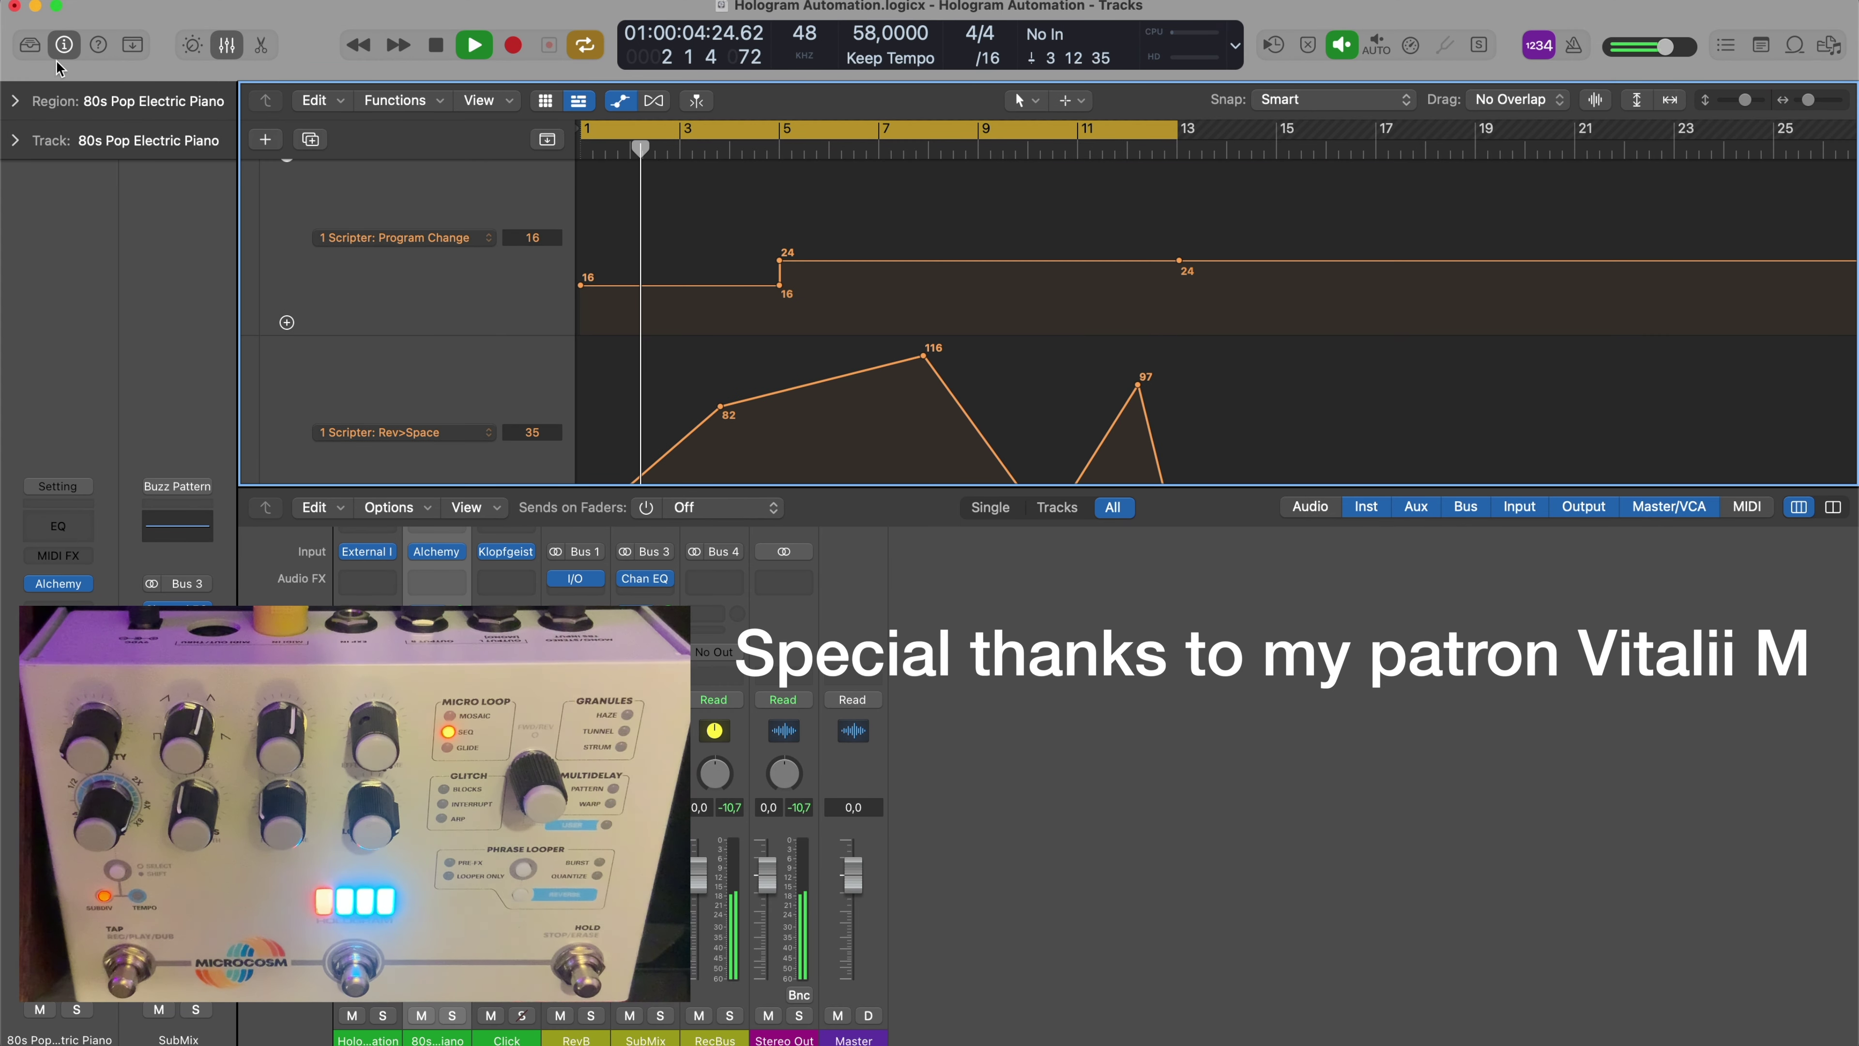
Show the smart controls of the Hologram Microcosm Automation track and turn Subdivision up
click(190, 48)
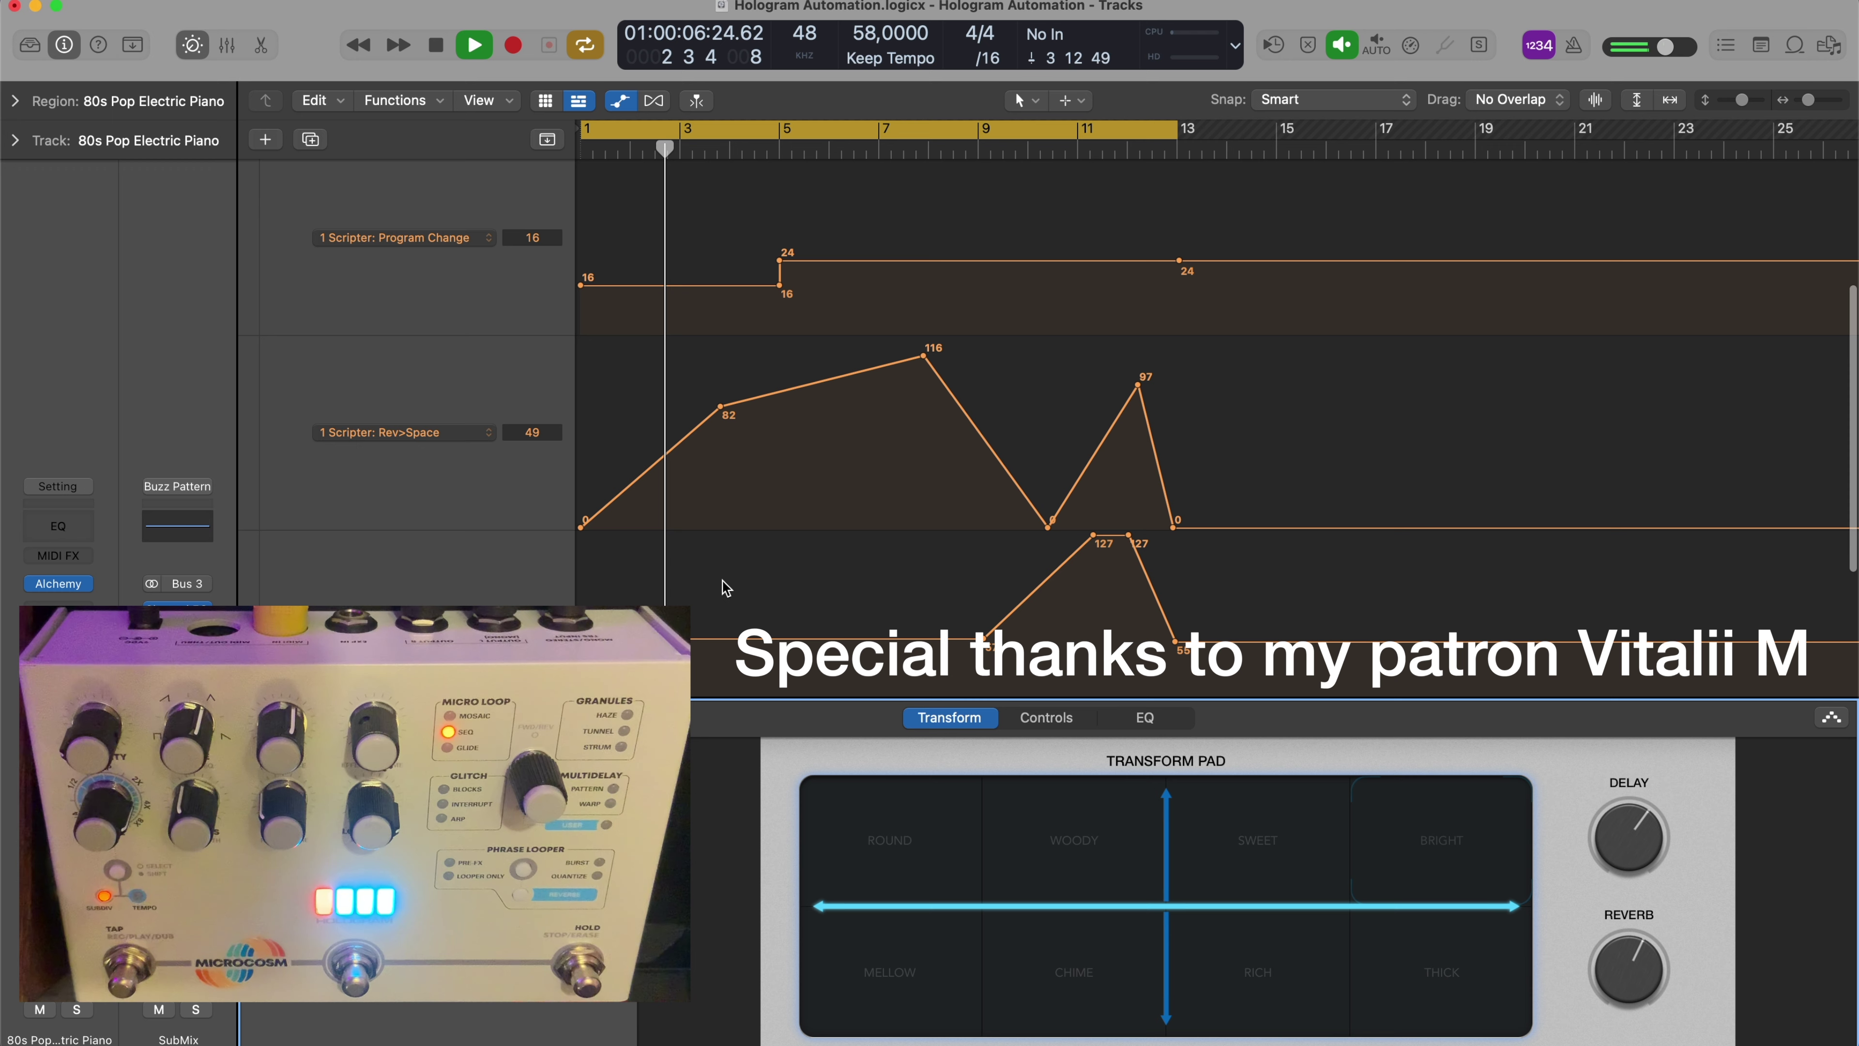
scroll(393, 288, up, 2)
scroll(393, 288, up, 3)
click(395, 293)
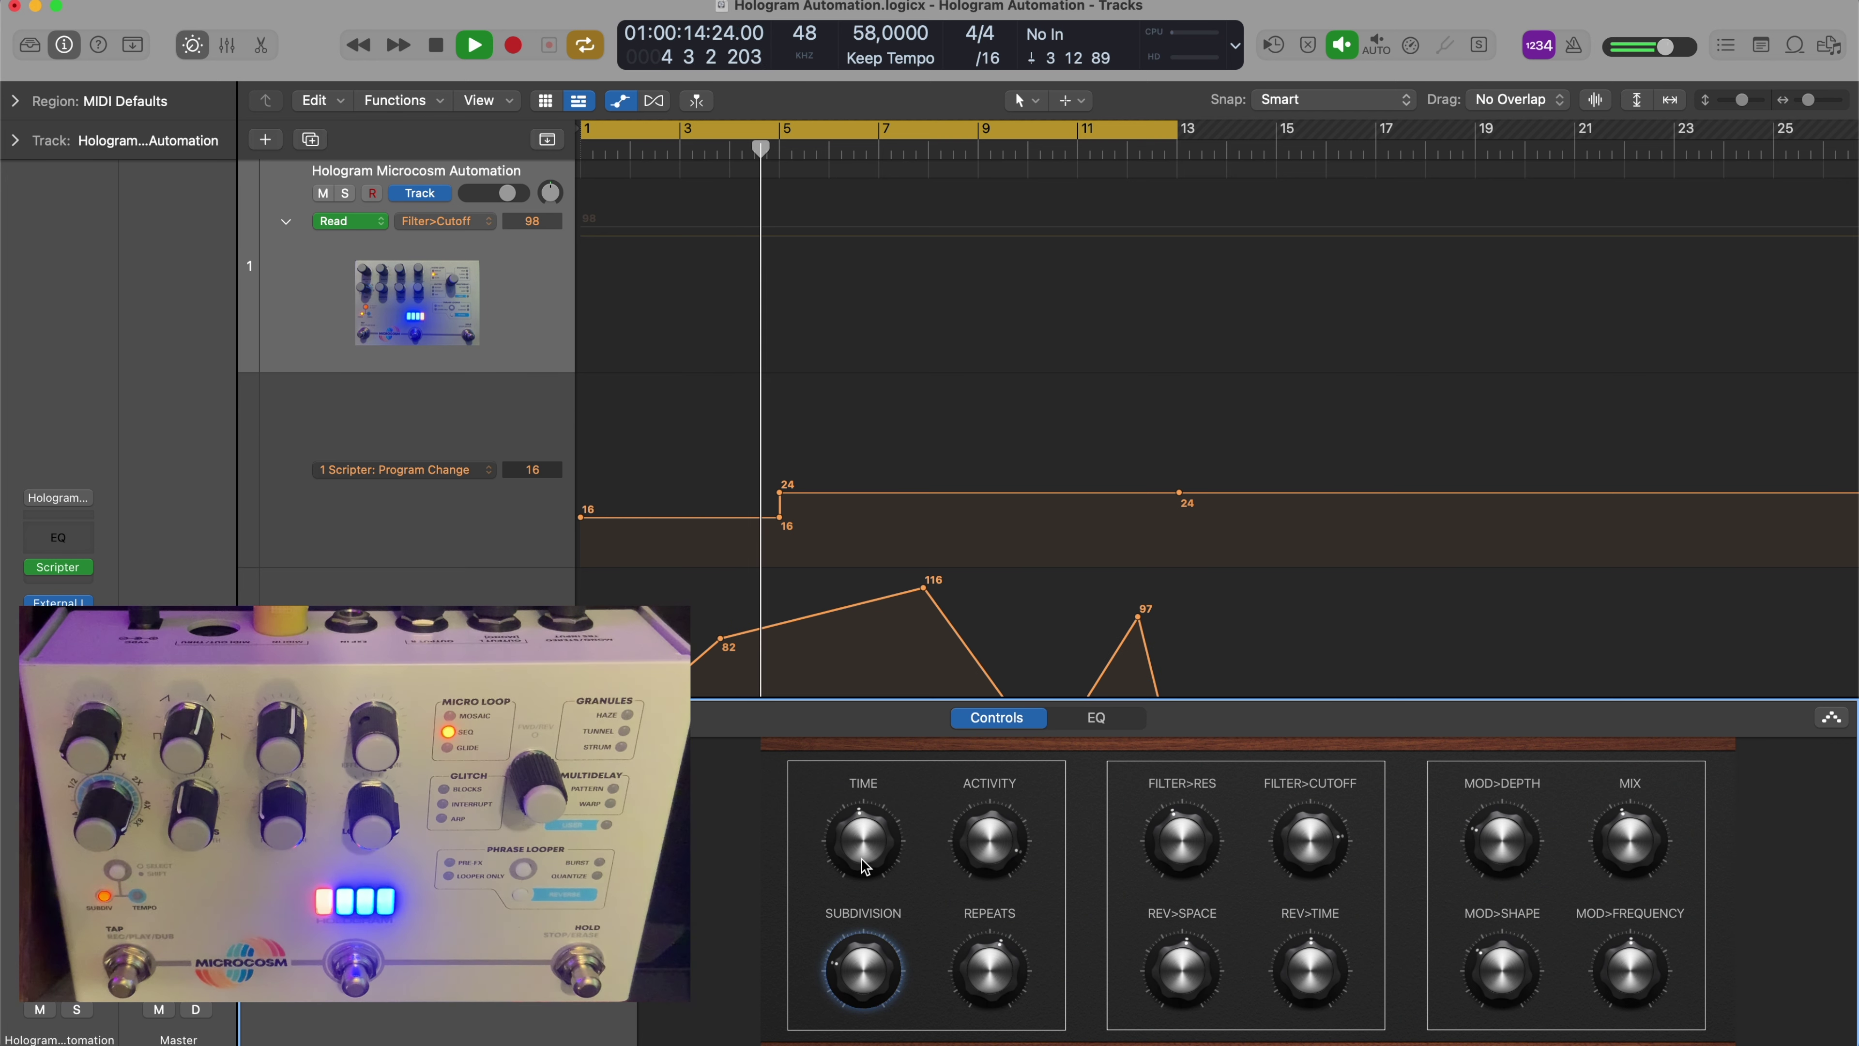
drag(882, 996, 875, 884)
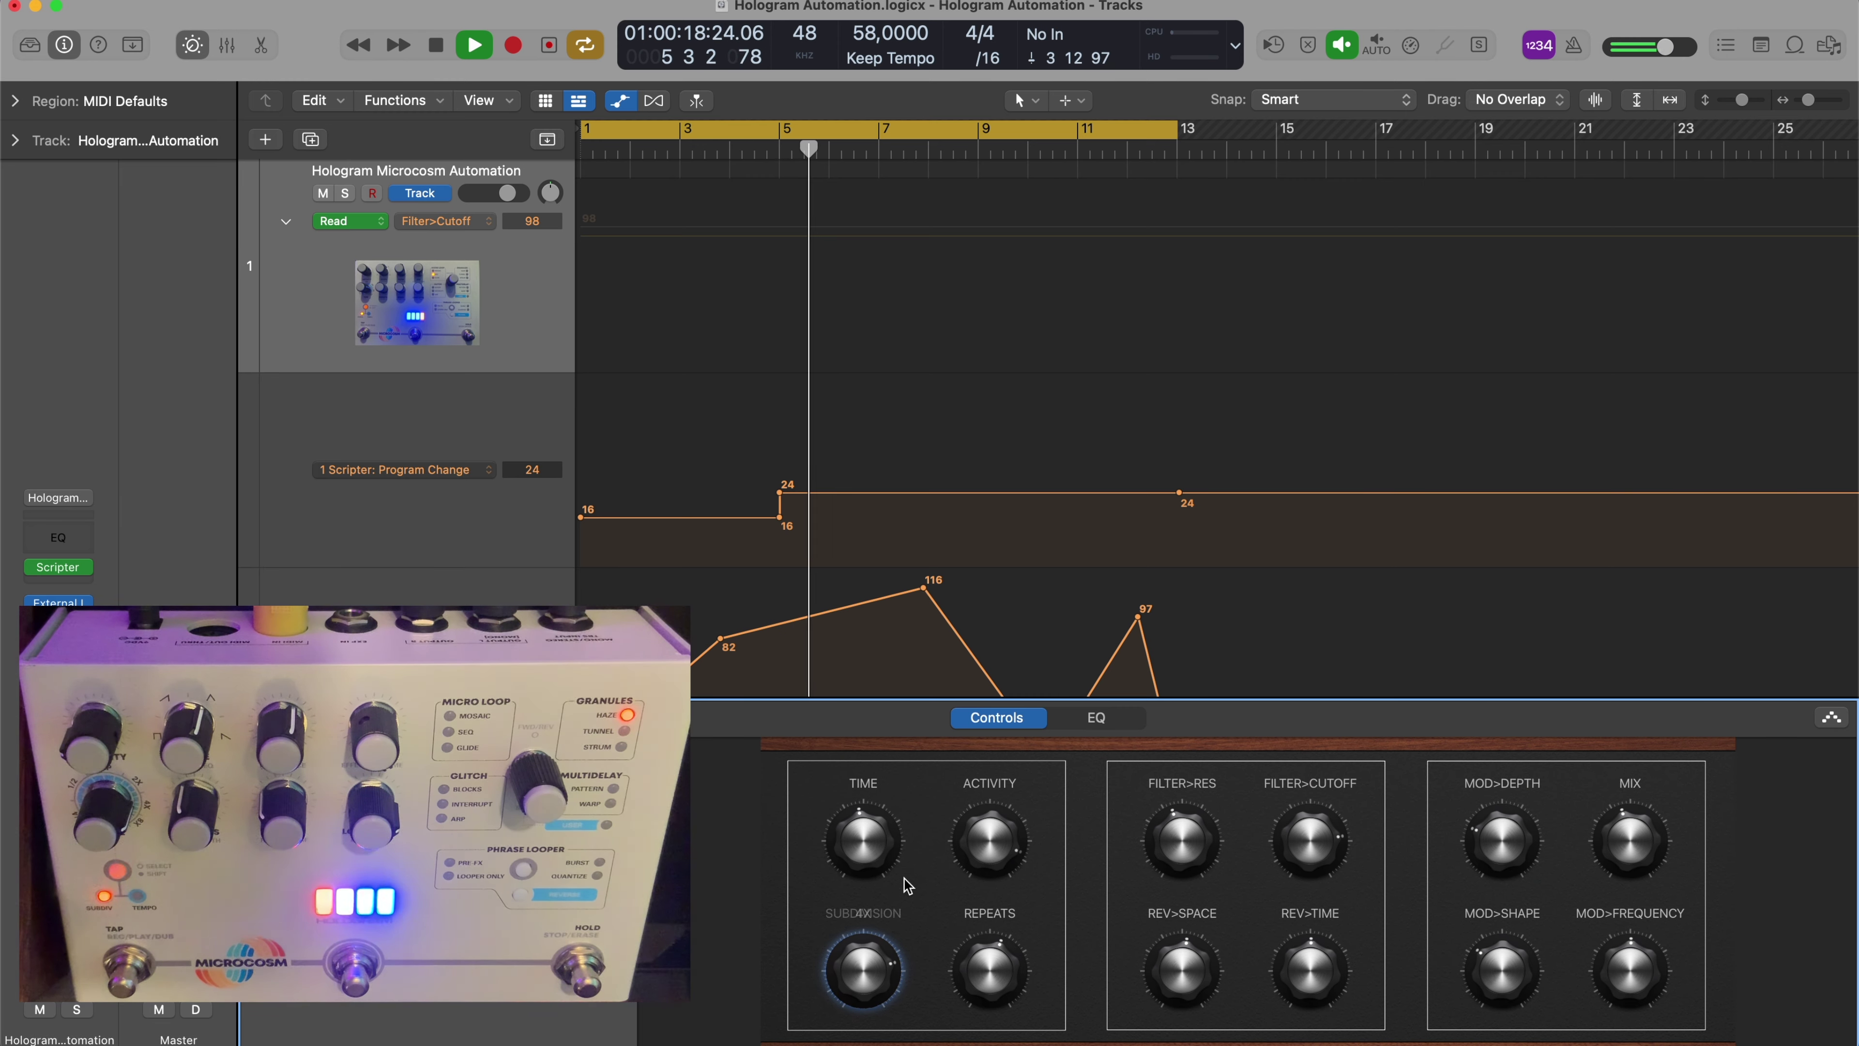